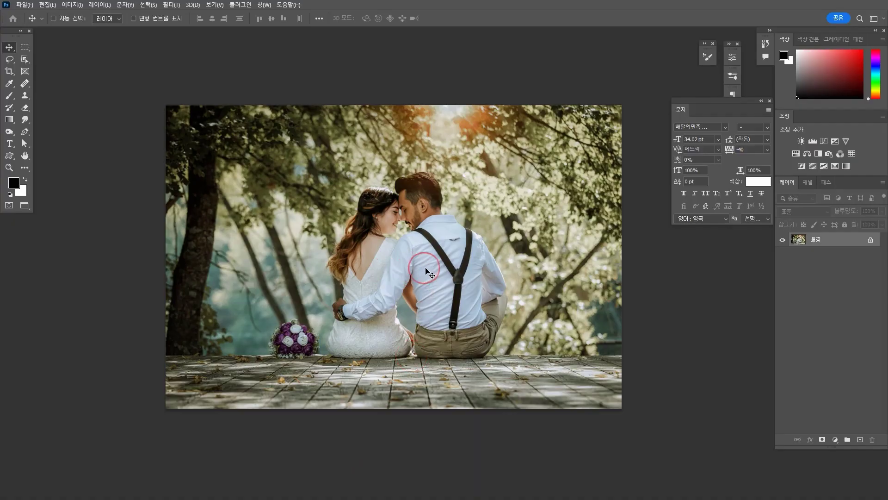
# Step: Import the Torn Paper Brushes.abr file into the brush presets
pyautogui.click(10, 95)
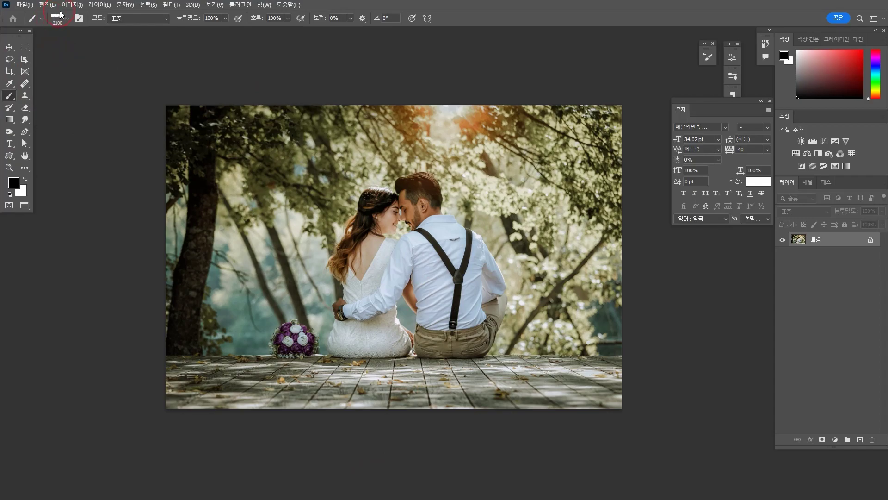
pyautogui.click(66, 19)
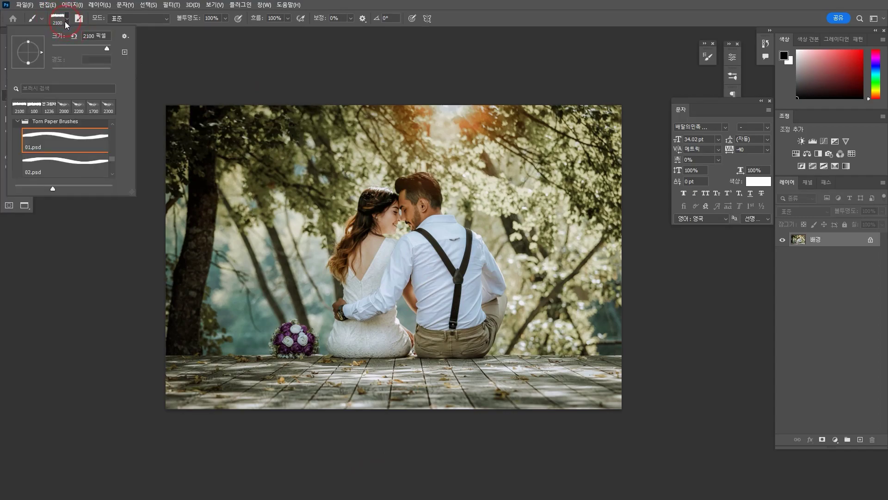
pyautogui.click(125, 37)
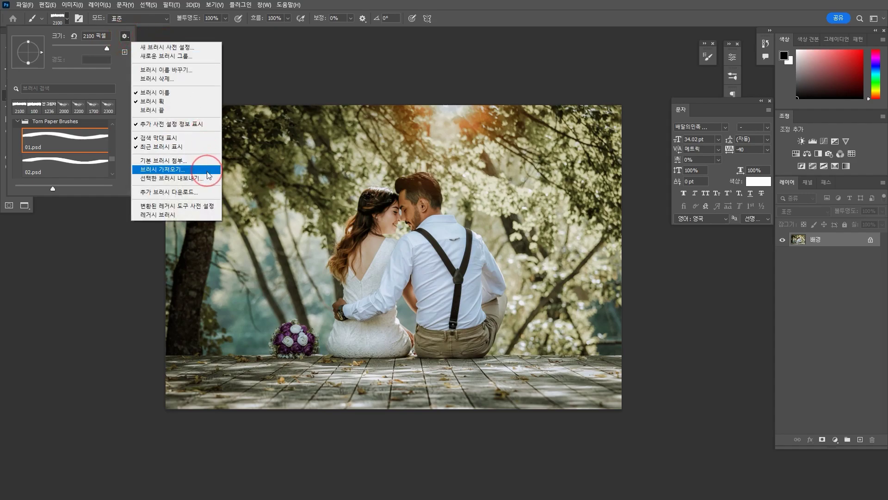
pyautogui.click(207, 171)
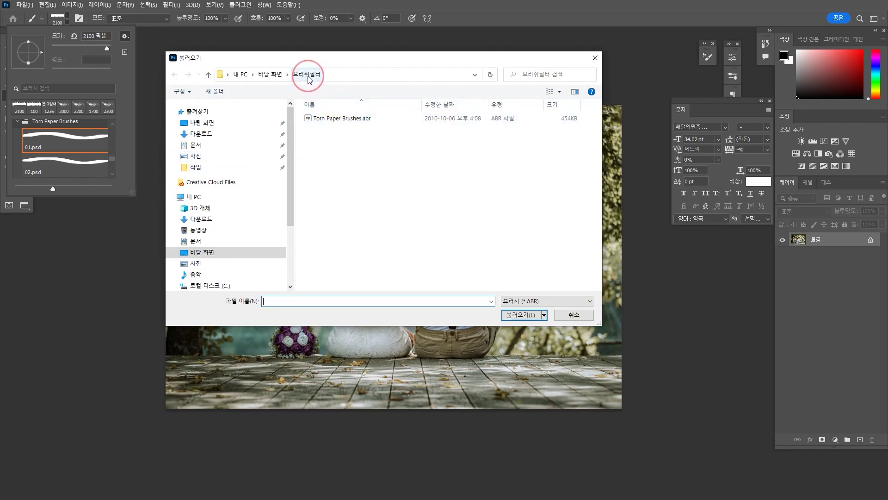
pyautogui.click(353, 118)
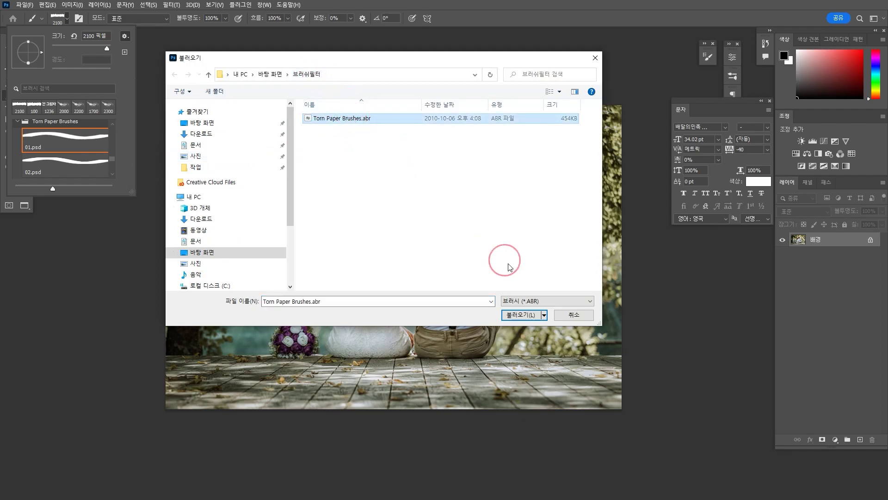
pyautogui.click(531, 315)
# Step: Choose the 01.psd brush from the Torn Paper Brushes group
pyautogui.moveTo(113, 158)
pyautogui.mouseDown()
pyautogui.moveTo(119, 171)
pyautogui.moveTo(118, 163)
pyautogui.mouseUp()
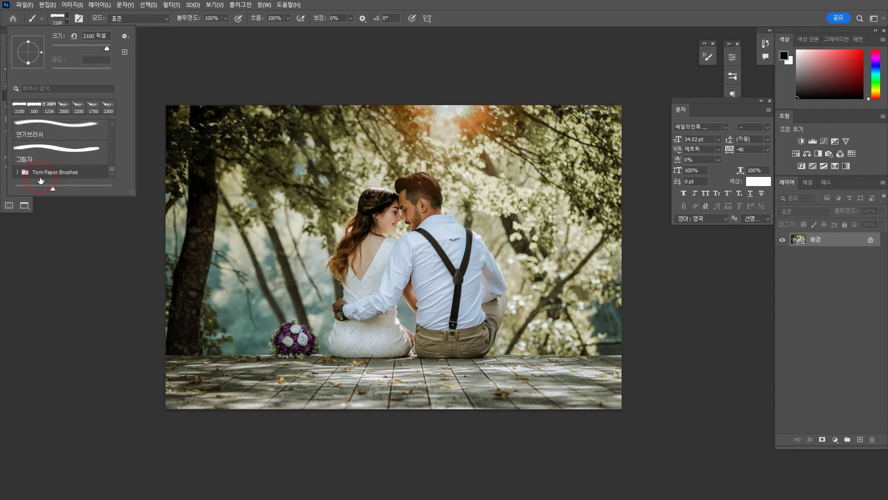
pyautogui.click(17, 173)
pyautogui.moveTo(112, 156); pyautogui.dragTo(112, 163)
pyautogui.moveTo(132, 196)
pyautogui.mouseDown()
pyautogui.moveTo(140, 347)
pyautogui.moveTo(118, 284)
pyautogui.mouseUp()
pyautogui.click(80, 184)
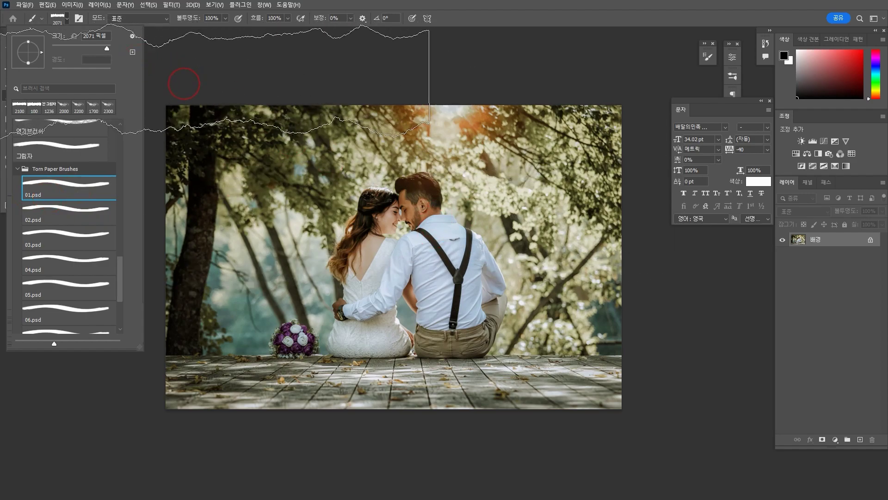
pyautogui.click(65, 18)
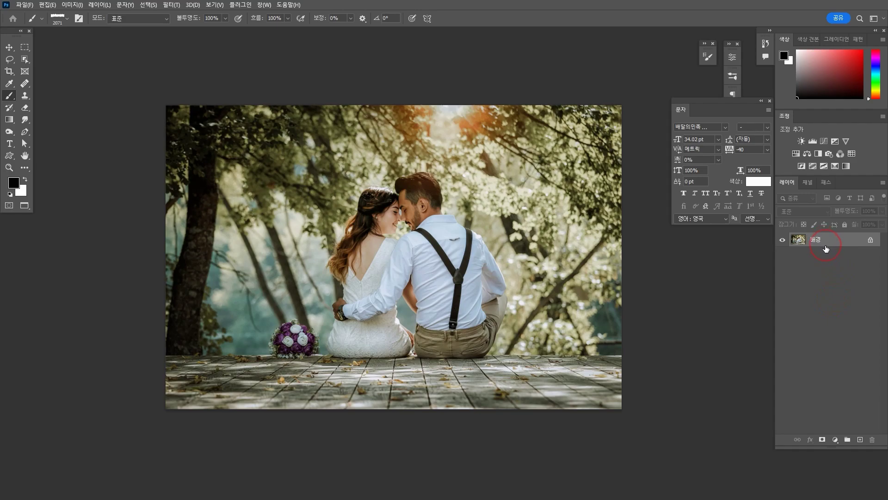
# Step: Duplicate the background layer, hide the original, and stamp a torn strip across the couple on the copy's new mask with the 2100 px brush
pyautogui.hotkey('ctrl', 'j')
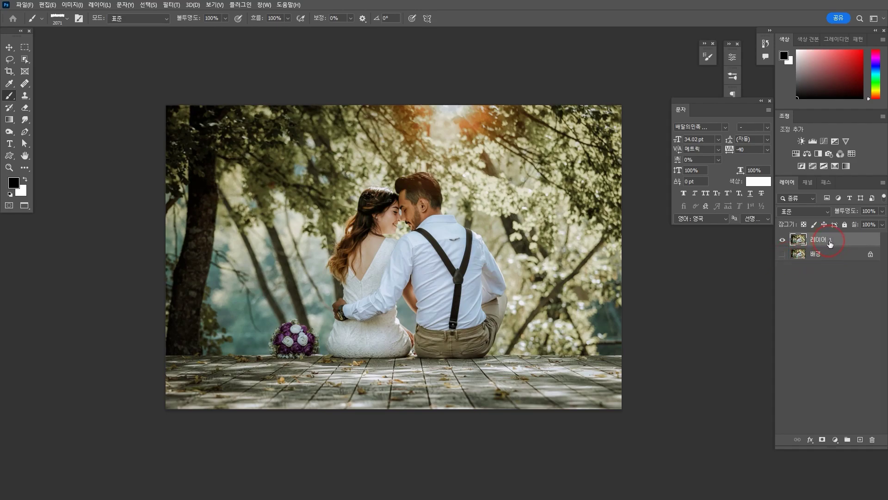
pyautogui.click(822, 440)
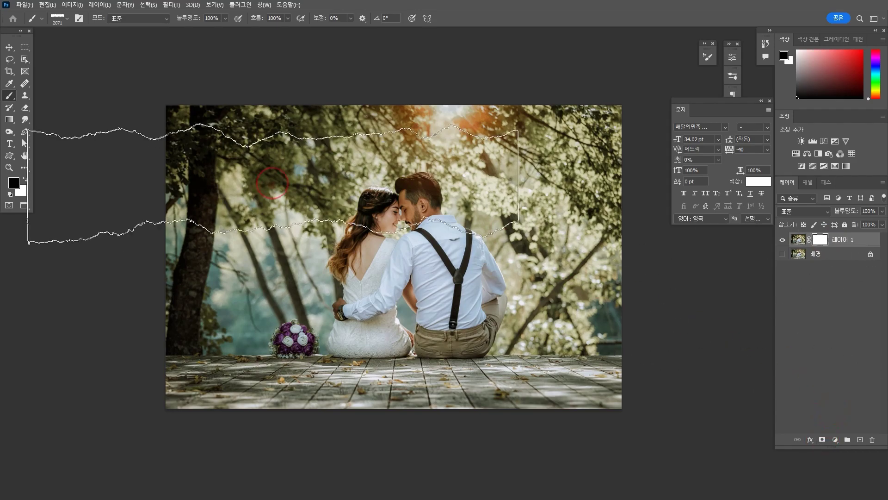
pyautogui.press(']')
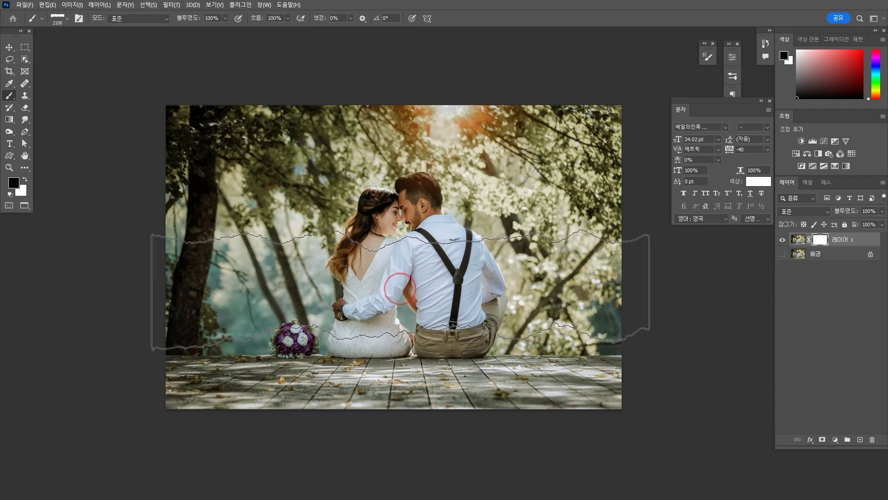
pyautogui.click(400, 302)
pyautogui.press('v')
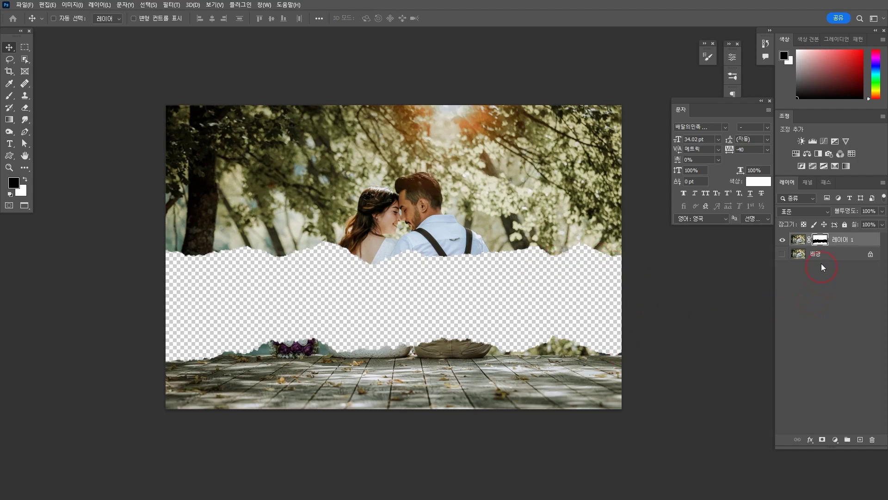
# Step: Apply the torn mask to the photo layer and cut the upper photo piece out onto its own layer
pyautogui.moveTo(820, 239); pyautogui.dragTo(872, 441)
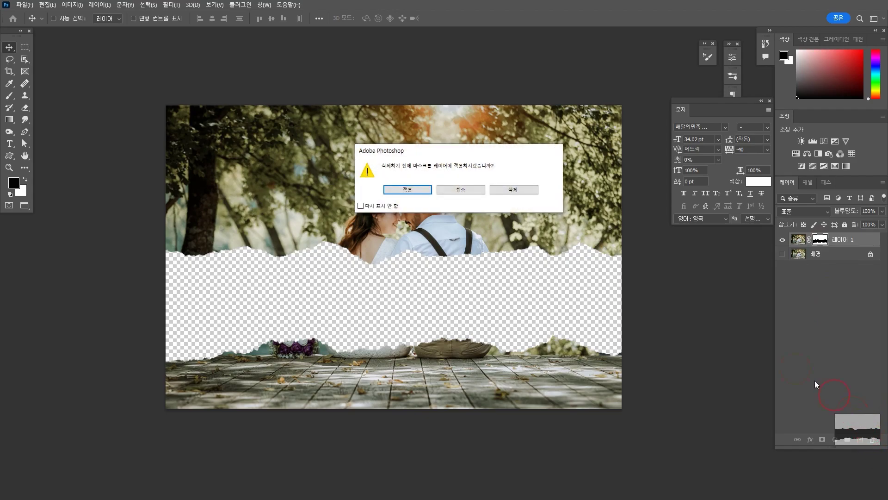
pyautogui.click(409, 193)
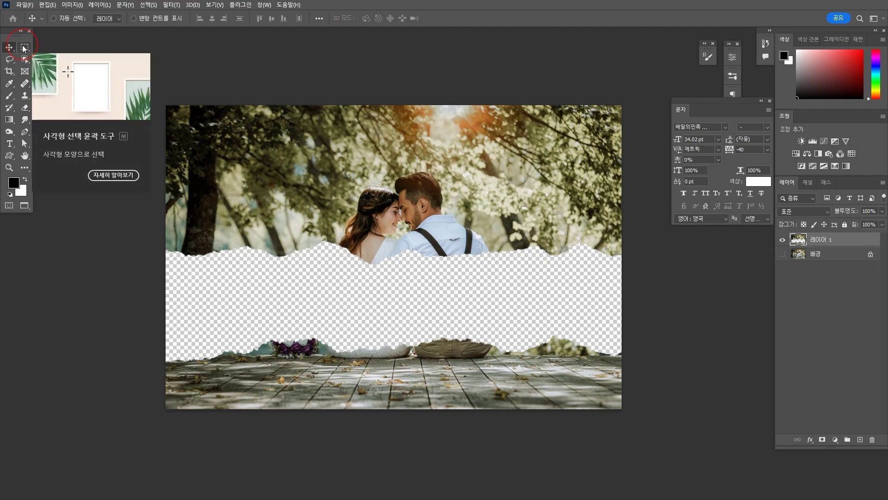
pyautogui.click(25, 47)
pyautogui.moveTo(143, 93); pyautogui.dragTo(722, 285)
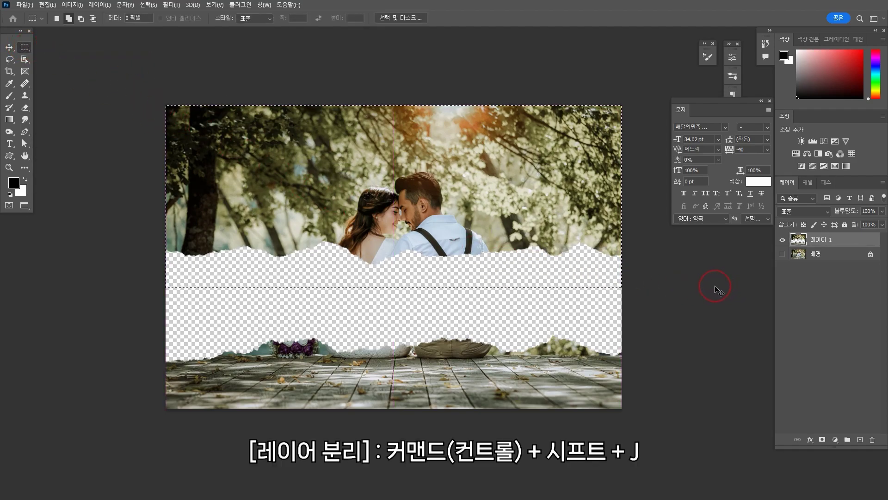
pyautogui.hotkey('ctrl', 'shift', 'j')
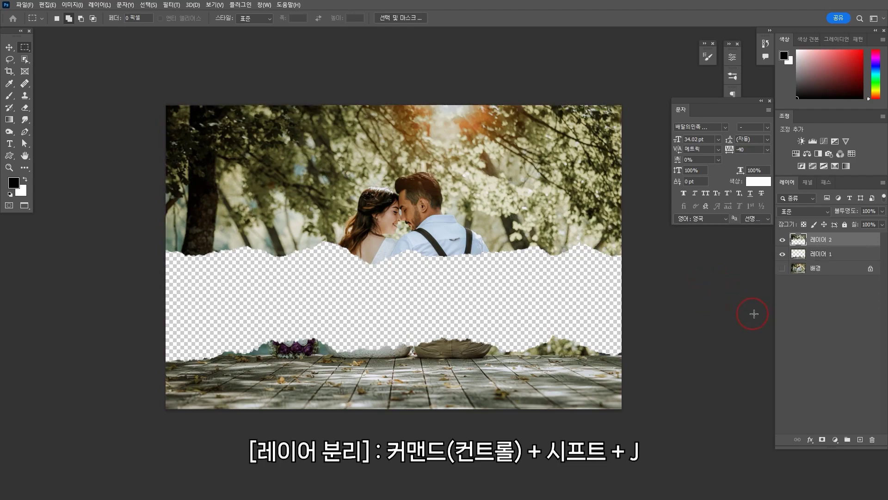
# Step: Check the separation of the upper and lower photo pieces by hiding and showing each layer
pyautogui.click(782, 254)
pyautogui.click(783, 240)
pyautogui.click(783, 240)
pyautogui.click(783, 254)
pyautogui.click(782, 254)
pyautogui.click(782, 240)
pyautogui.click(783, 240)
pyautogui.click(782, 254)
pyautogui.click(783, 254)
# Step: Rename the upper photo piece's layer 상단 and the lower piece's layer 하단
pyautogui.doubleClick(822, 239)
pyautogui.write('상ㄷ')
pyautogui.press('Return')
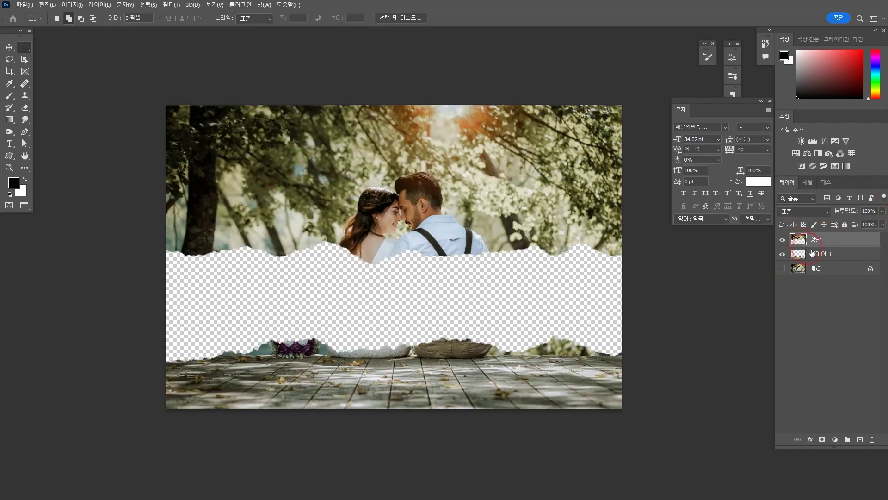
pyautogui.doubleClick(819, 253)
pyautogui.write('하단')
pyautogui.press('Return')
pyautogui.click(804, 247)
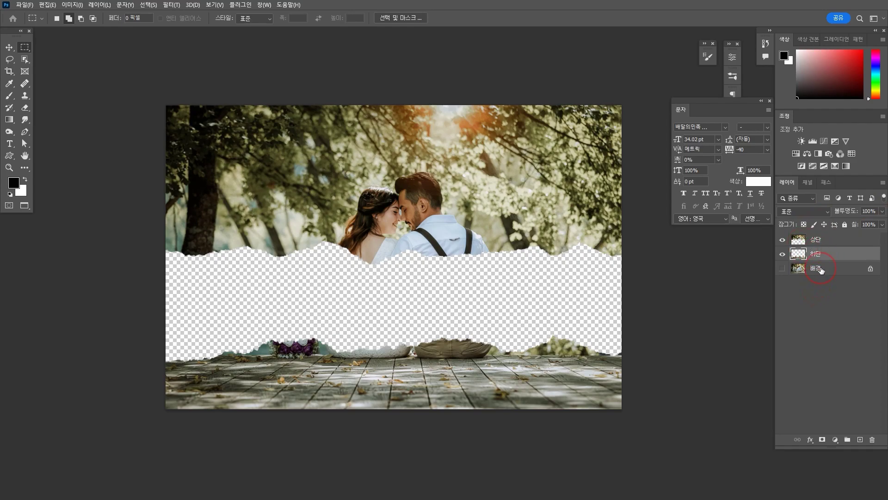
# Step: Add a new layer above the background and fill it with white in the shape of the lower photo piece
pyautogui.click(819, 270)
pyautogui.click(861, 440)
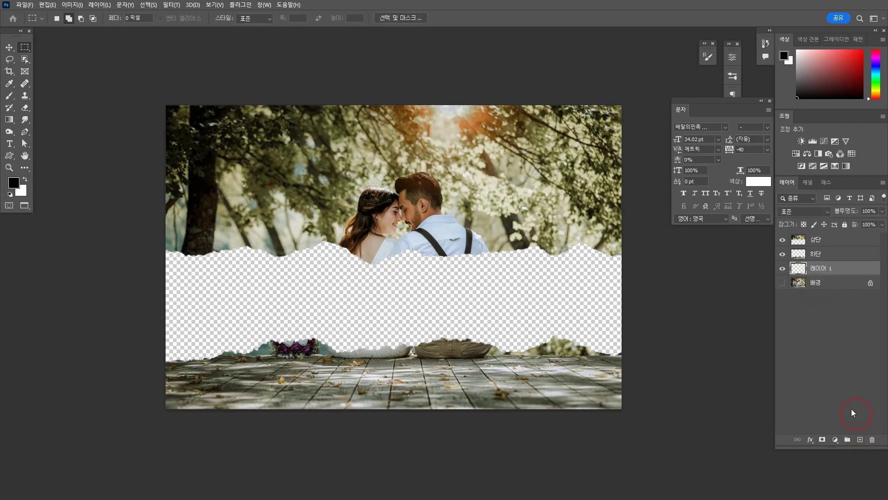
pyautogui.keyDown('ctrl'); pyautogui.click(798, 256); pyautogui.keyUp('ctrl')
pyautogui.click(782, 254)
pyautogui.click(782, 254)
pyautogui.press('v')
# Step: Rename the white layer below 하단 as 하단종이
pyautogui.doubleClick(819, 268)
pyautogui.write('하단종이')
pyautogui.press('Return')
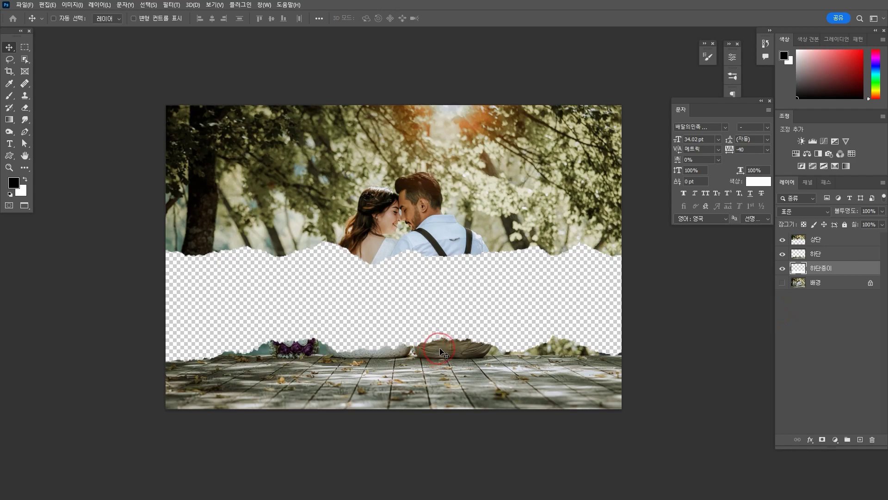
# Step: Nudge the 하단종이 layer up until a thin white torn-paper edge shows above the lower photo piece
pyautogui.press('Up')
pyautogui.press('Up')
pyautogui.press('Up')
pyautogui.press('Up')
pyautogui.press('Up')
pyautogui.press('Up')
pyautogui.press('Up')
pyautogui.press('Up')
pyautogui.press('Up')
pyautogui.press('Up')
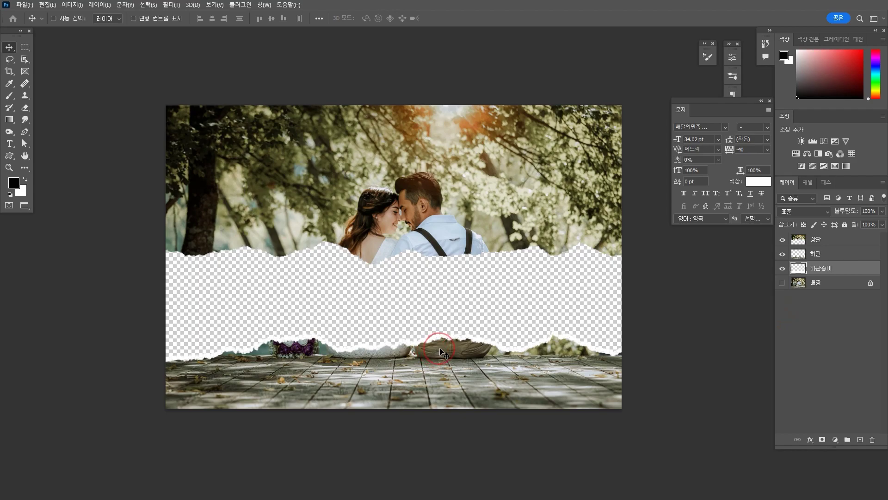
pyautogui.scroll(3, 440, 348)
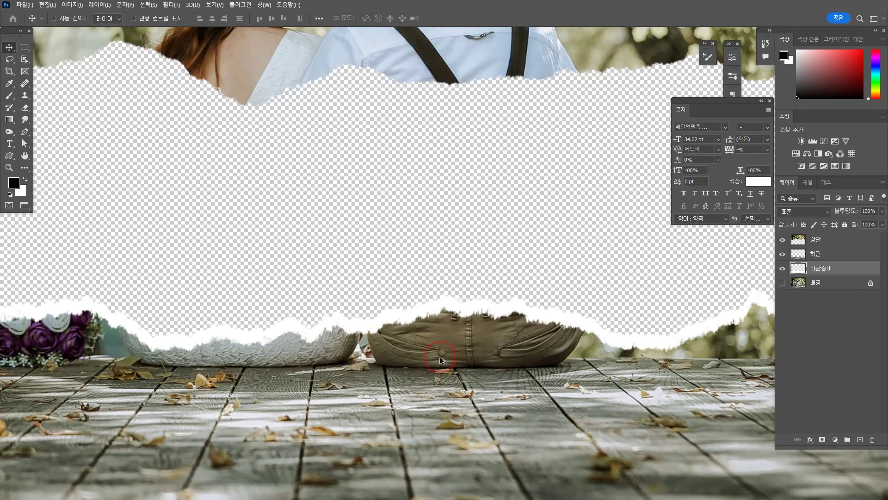
pyautogui.scroll(-4, 439, 356)
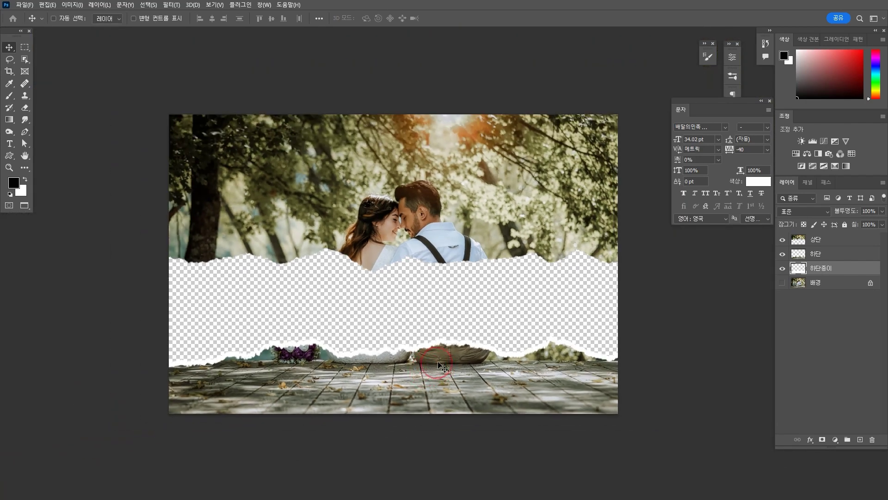
# Step: Add a layer named 상단종이 above 하단 and fill it with white in the shape of the upper photo piece
pyautogui.click(839, 254)
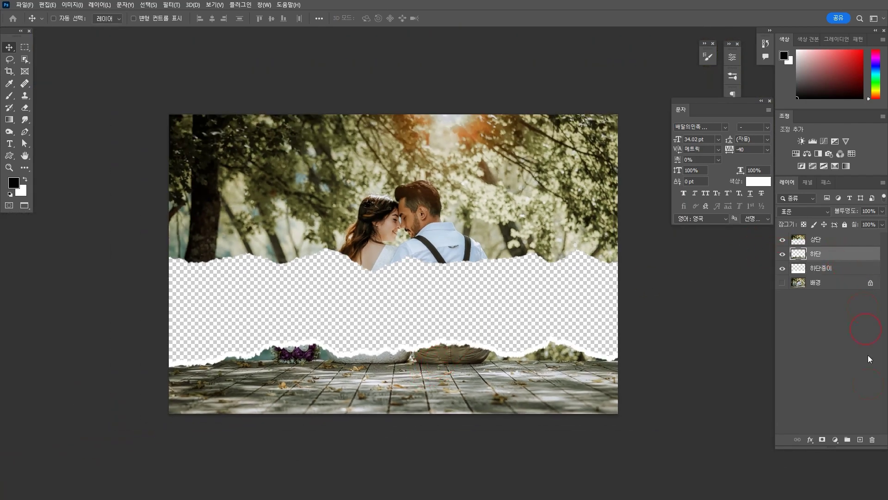
pyautogui.click(859, 439)
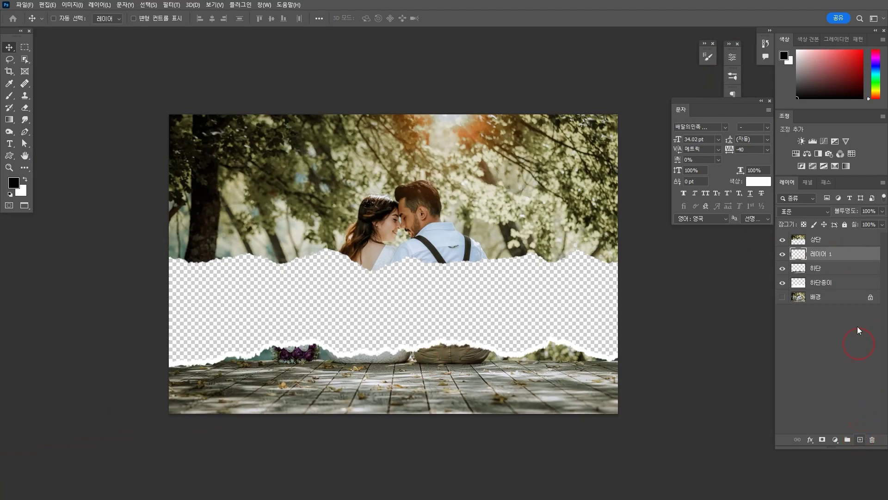
pyautogui.doubleClick(821, 254)
pyautogui.write('사ㅇ단종ㅇ')
pyautogui.press('Return')
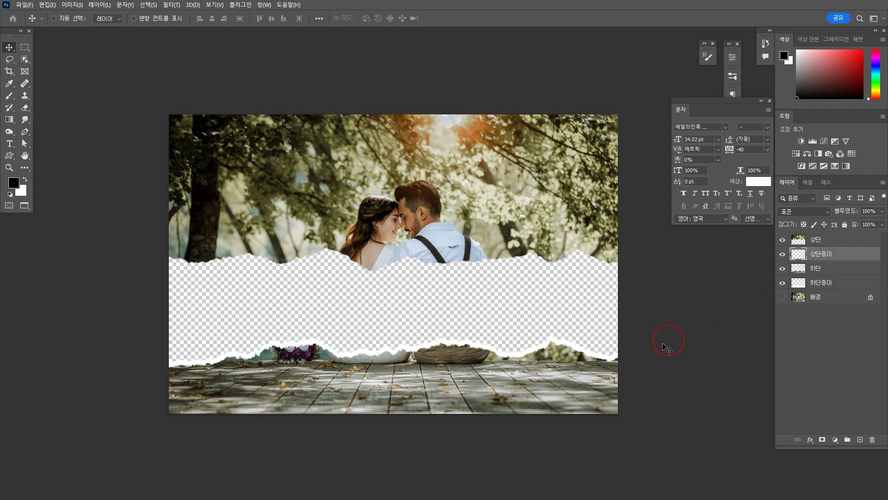
pyautogui.keyDown('ctrl'); pyautogui.click(800, 242); pyautogui.keyUp('ctrl')
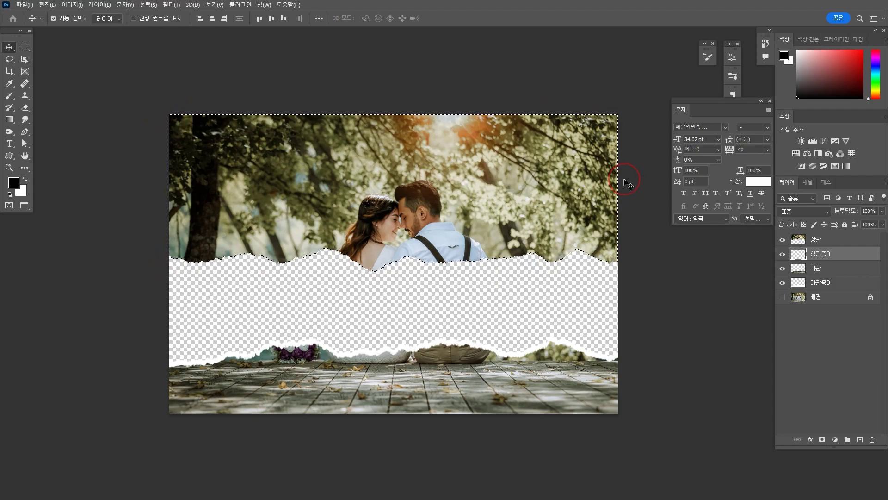
pyautogui.hotkey('ctrl', 'd')
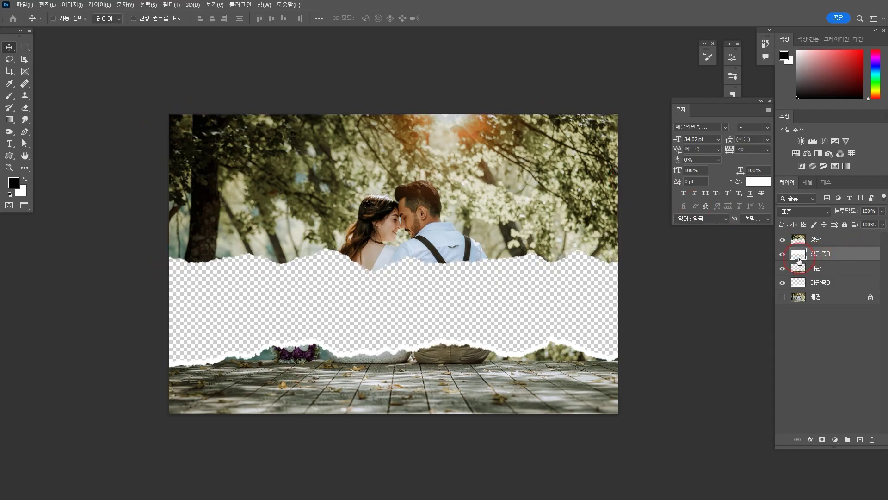
# Step: Nudge the 상단종이 layer down until a white torn-paper edge shows beneath the upper photo piece
pyautogui.scroll(2, 439, 306)
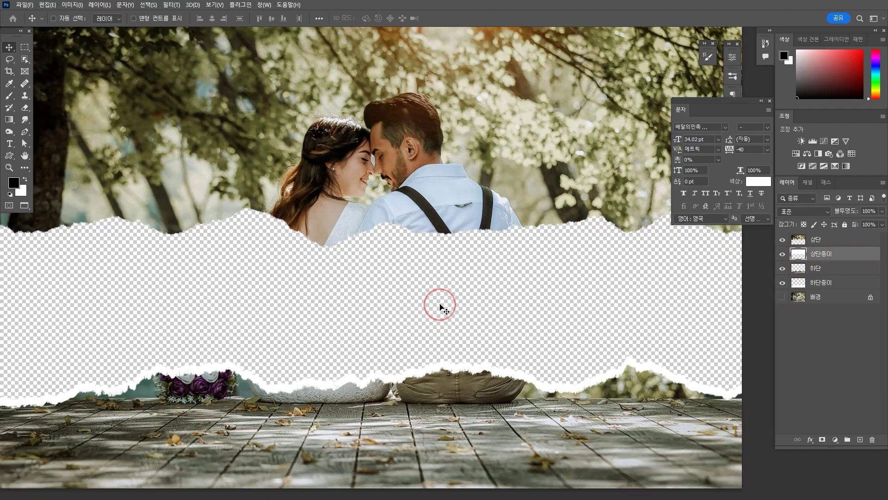
pyautogui.hotkey('shift', 'Down')
pyautogui.hotkey('shift', 'Down')
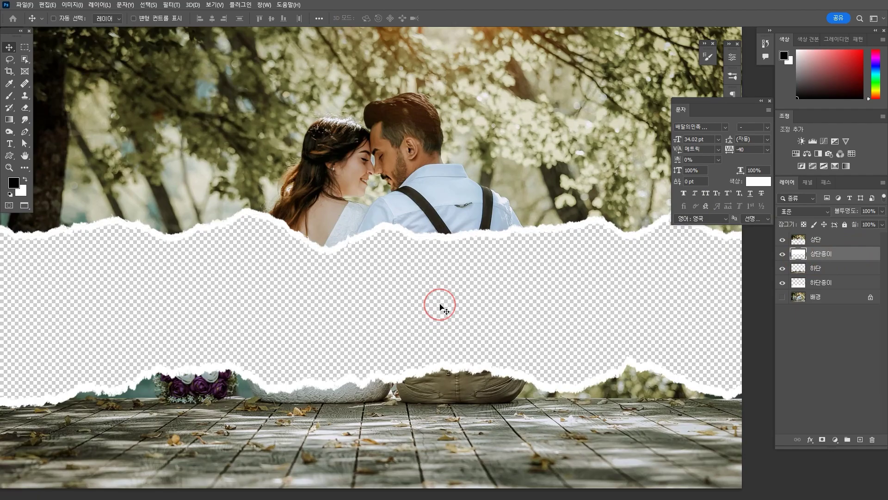
pyautogui.scroll(-2, 439, 308)
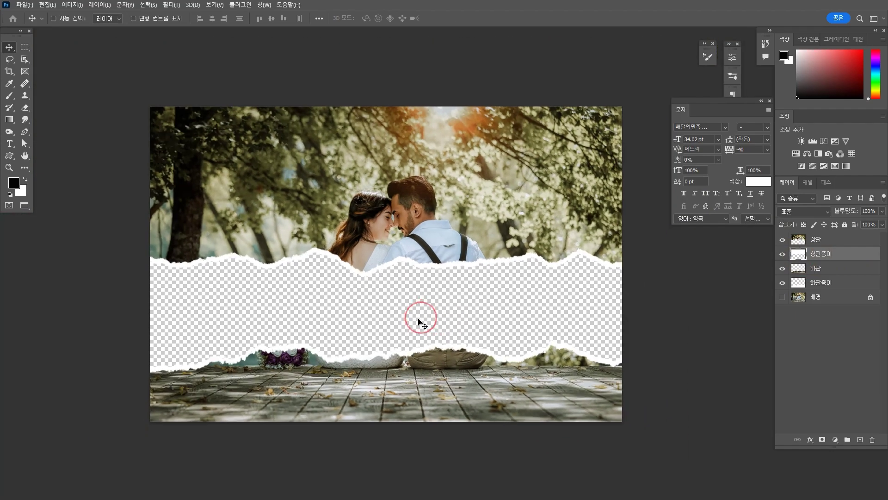
pyautogui.scroll(-1, 417, 320)
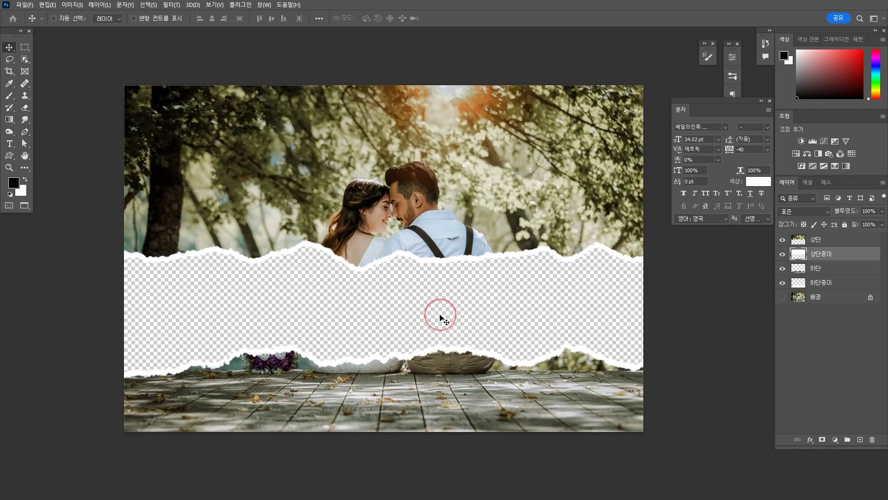
# Step: Distort the 상단종이 layer by pulling its two lower corners slightly outward past the canvas sides, widening it to about 103%
pyautogui.press('ctrl')
pyautogui.hotkey('ctrl', 't')
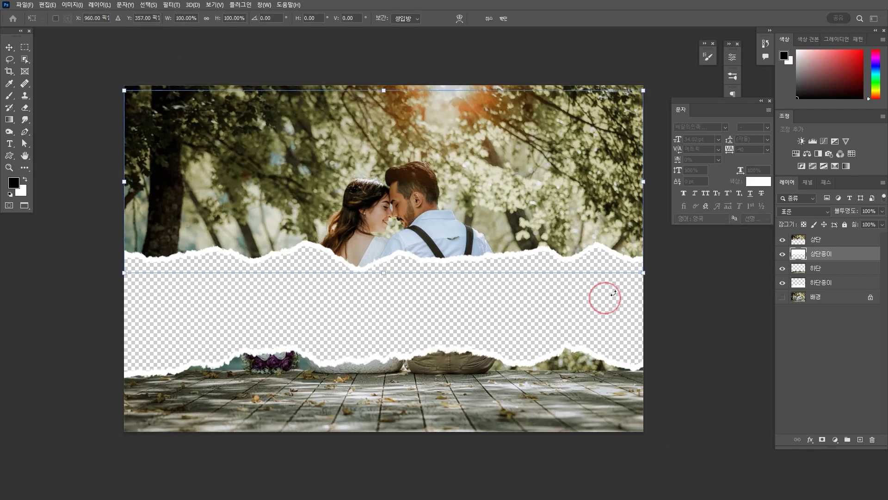
pyautogui.moveTo(643, 272); pyautogui.dragTo(650, 274)
pyautogui.moveTo(124, 273); pyautogui.dragTo(118, 273)
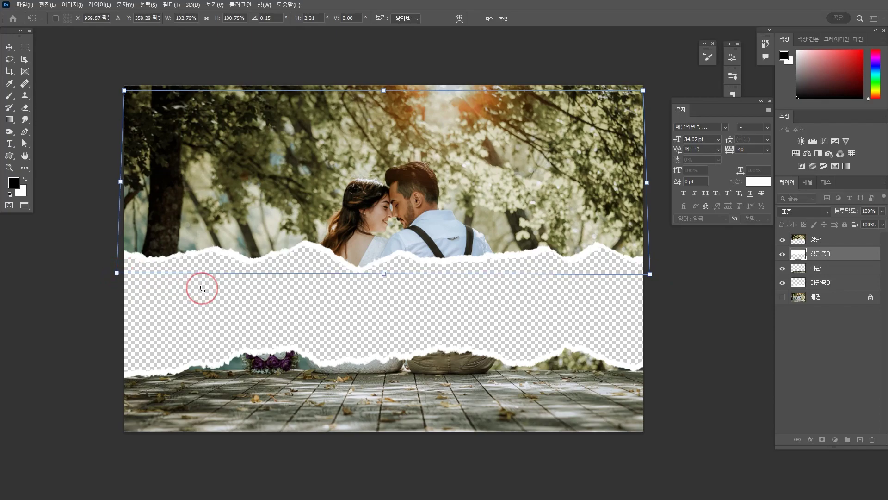
pyautogui.press('Return')
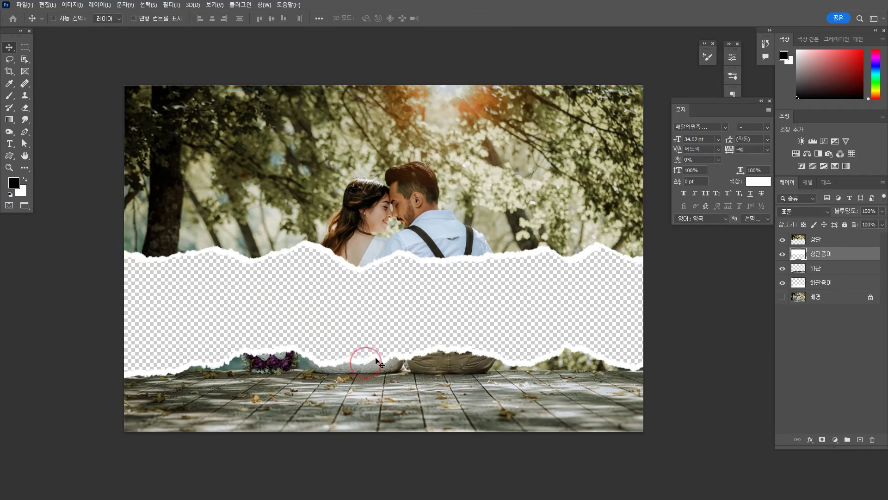
# Step: Distort the 하단종이 layer by pulling its two upper corners slightly outward past the canvas sides, widening it to about 104%
pyautogui.click(821, 283)
pyautogui.press('ctrl')
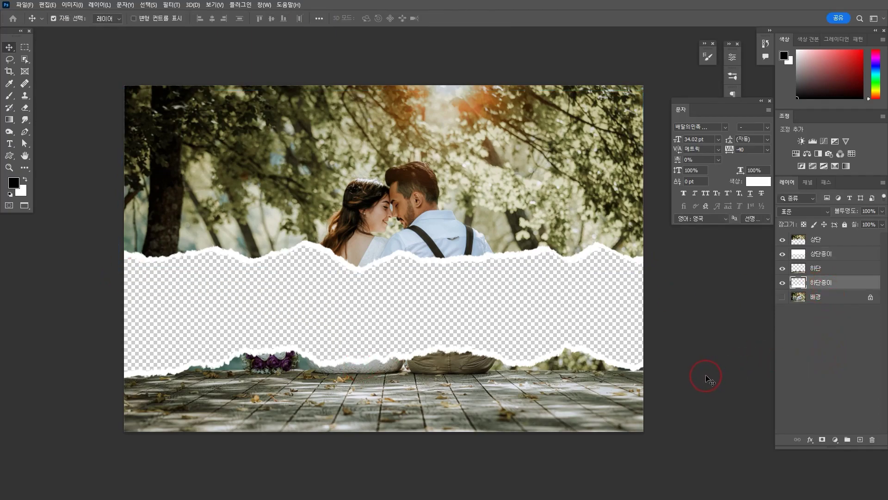
pyautogui.hotkey('ctrl', 't')
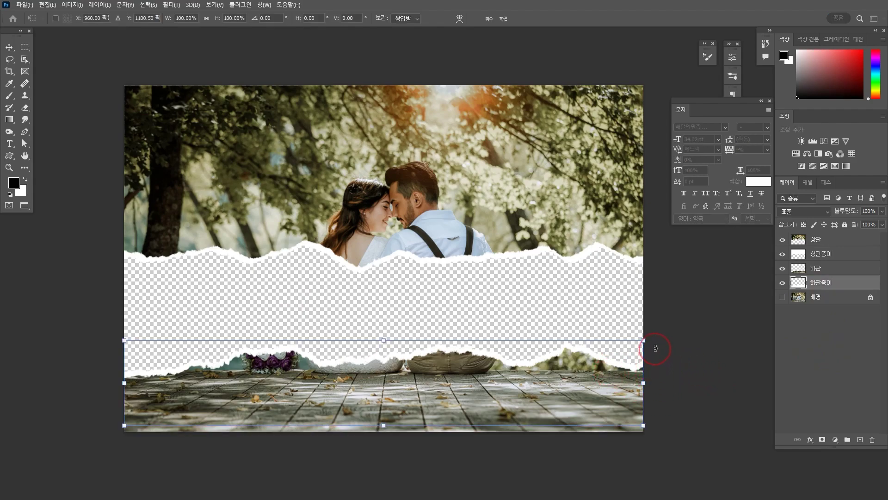
pyautogui.moveTo(642, 340); pyautogui.dragTo(649, 342)
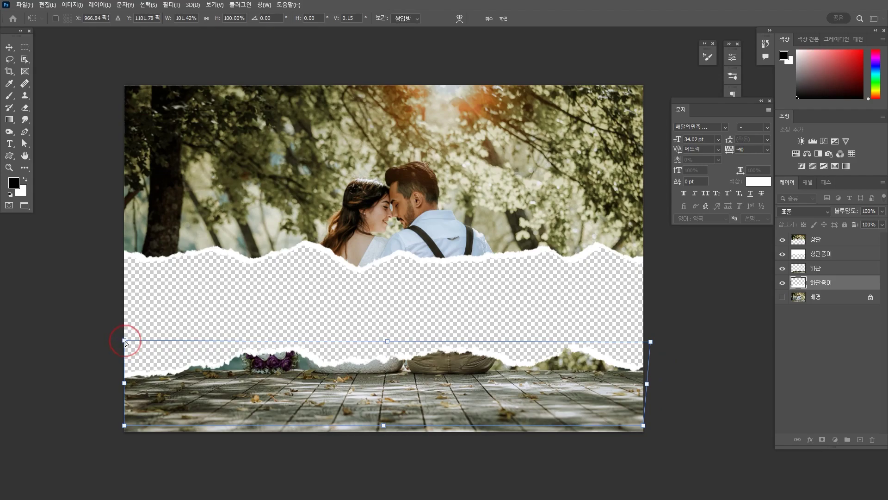
pyautogui.moveTo(123, 341); pyautogui.dragTo(109, 343)
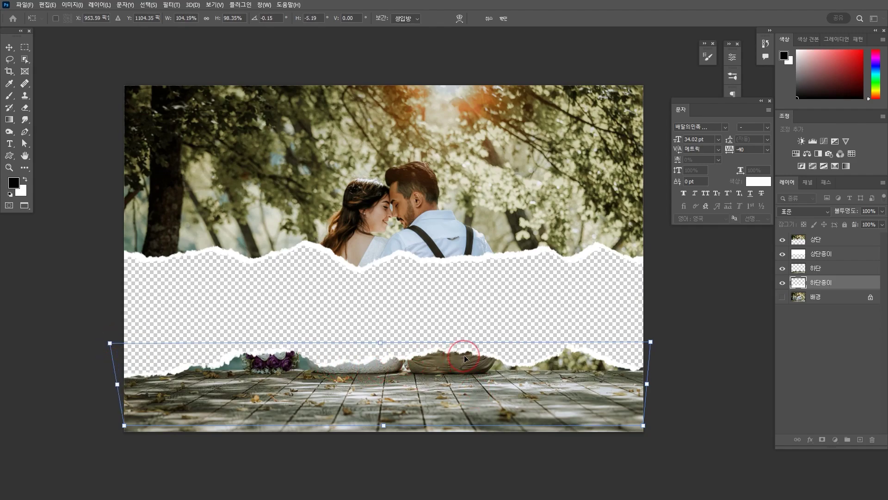
pyautogui.press('Return')
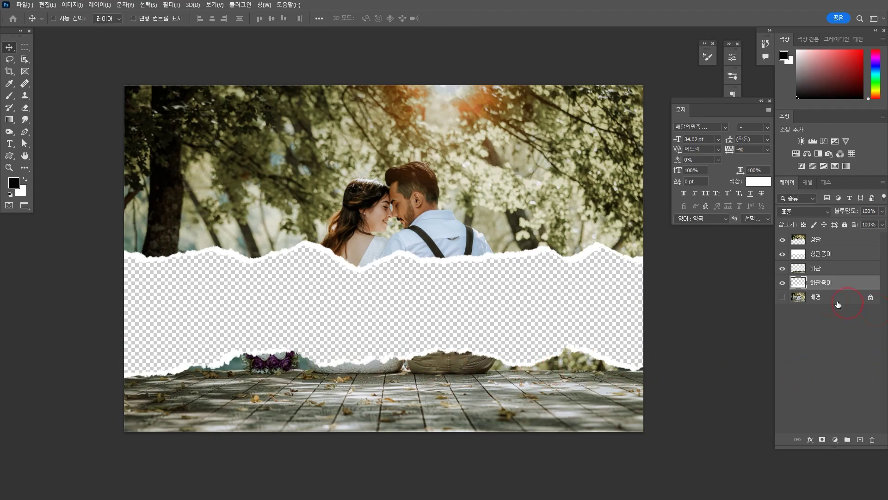
# Step: Add a new layer directly above the hidden 배경 layer and fill it with white
pyautogui.click(832, 299)
pyautogui.click(860, 439)
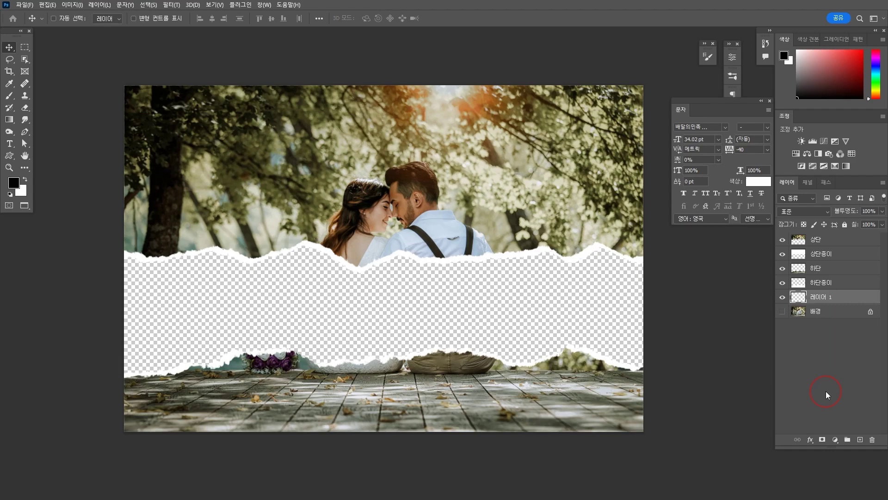
pyautogui.hotkey('ctrl', 'BackSpace')
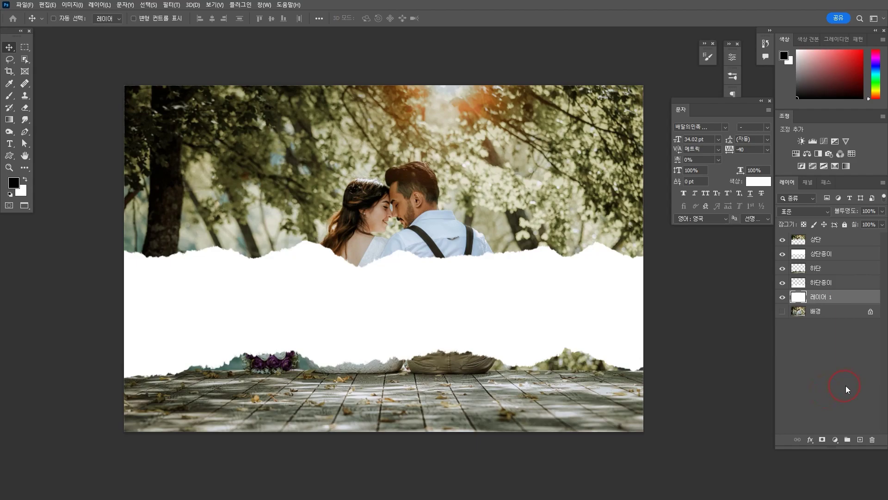
# Step: Give the 상단종이 layer a black Linear Light drop shadow with 30% opacity, 90° angle, 2 px distance and 4 px size
pyautogui.click(828, 256)
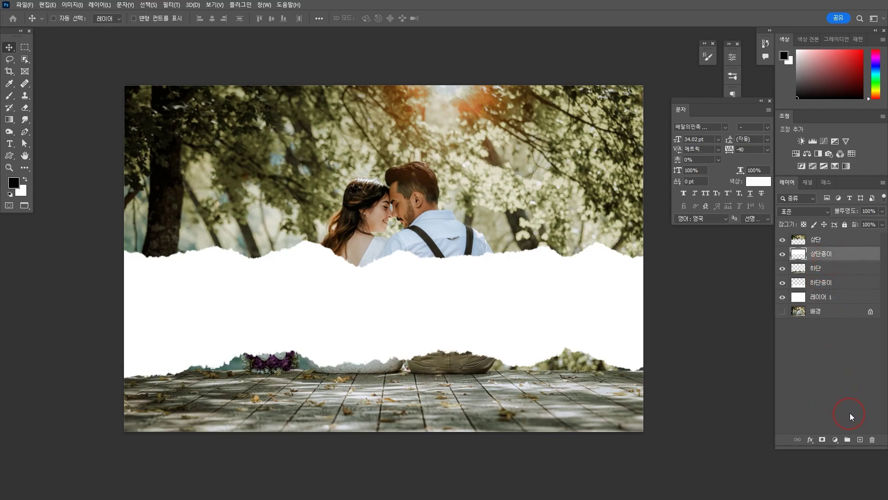
pyautogui.click(810, 440)
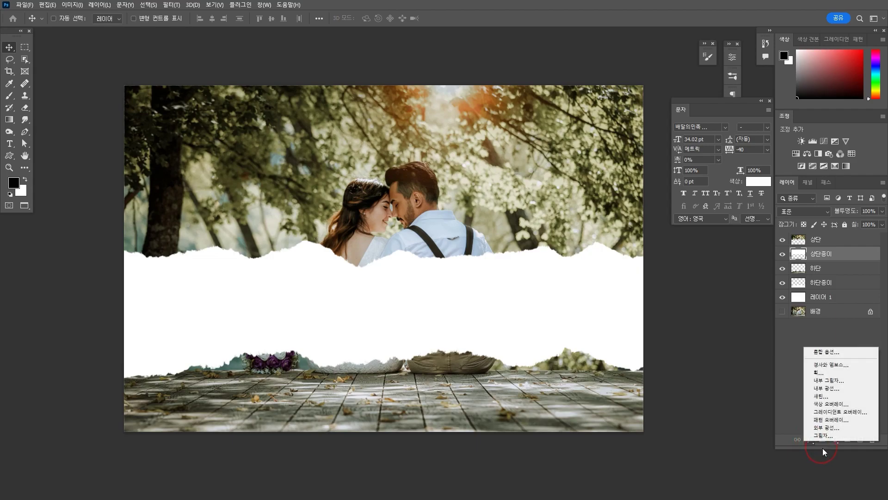
pyautogui.click(828, 437)
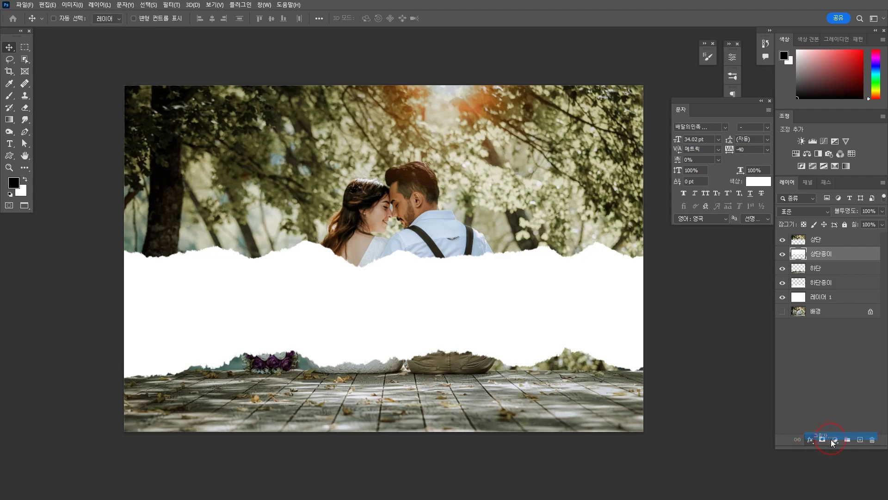
pyautogui.moveTo(549, 60); pyautogui.dragTo(672, 132)
pyautogui.write('30')
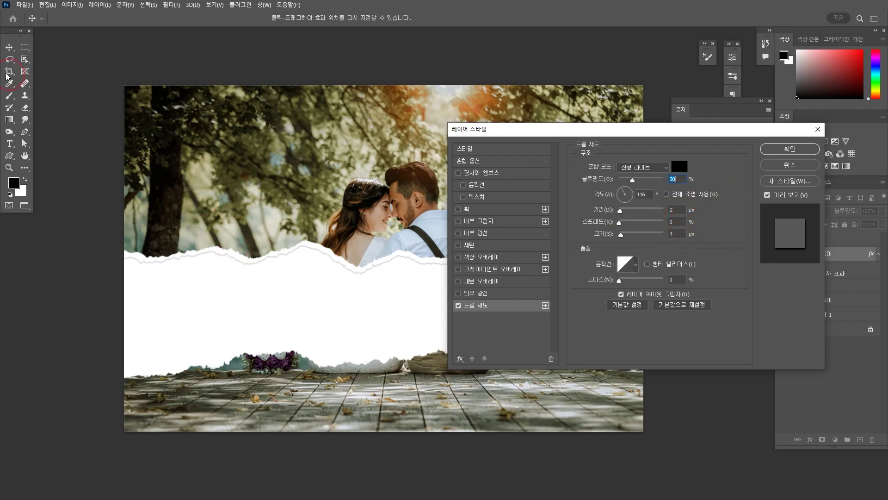
pyautogui.hotkey('ctrl', '+')
pyautogui.moveTo(303, 283); pyautogui.dragTo(312, 276)
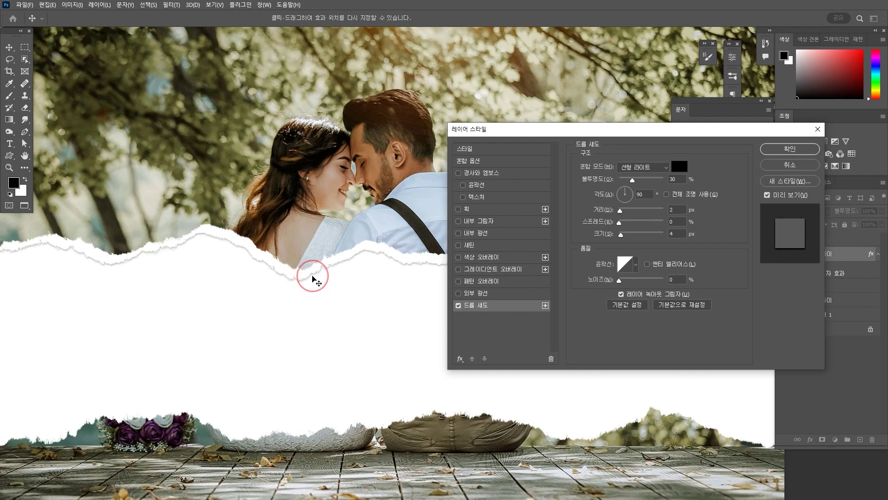
pyautogui.click(790, 148)
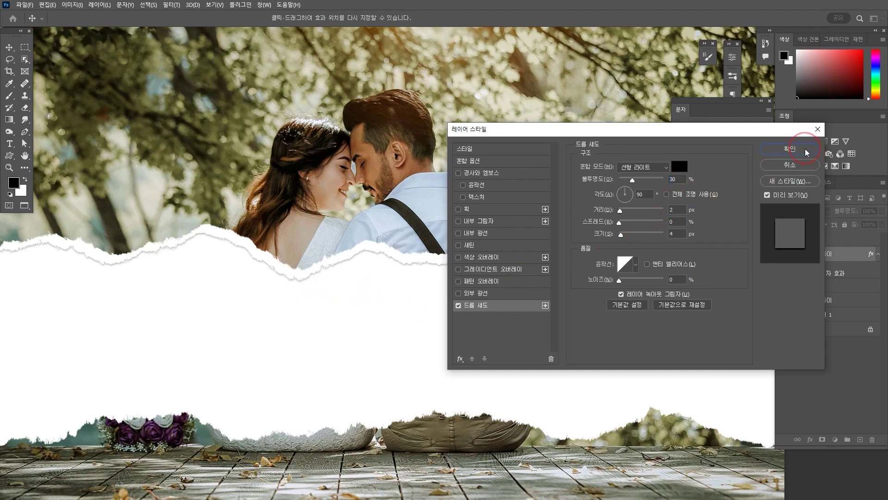
# Step: Give the 하단종이 layer a black Linear Light drop shadow with 30% opacity and 4 px size, offset slightly from its torn edge
pyautogui.scroll(-2, 441, 312)
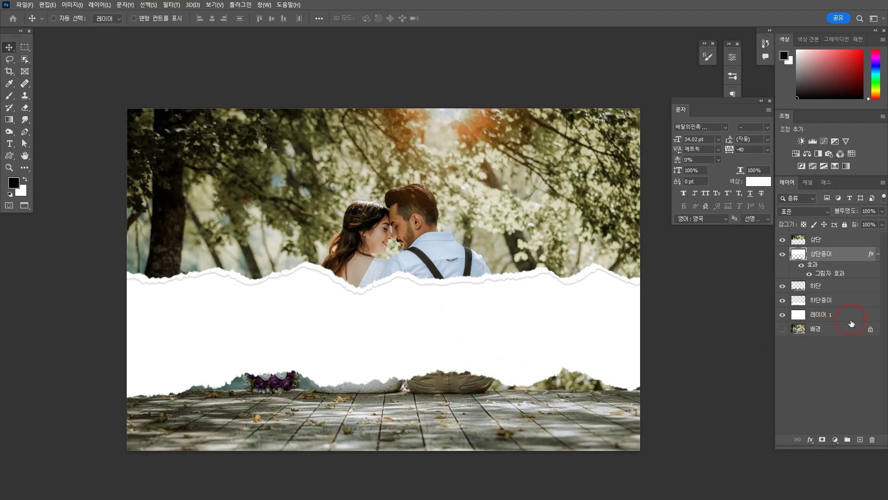
pyautogui.click(832, 305)
pyautogui.click(811, 441)
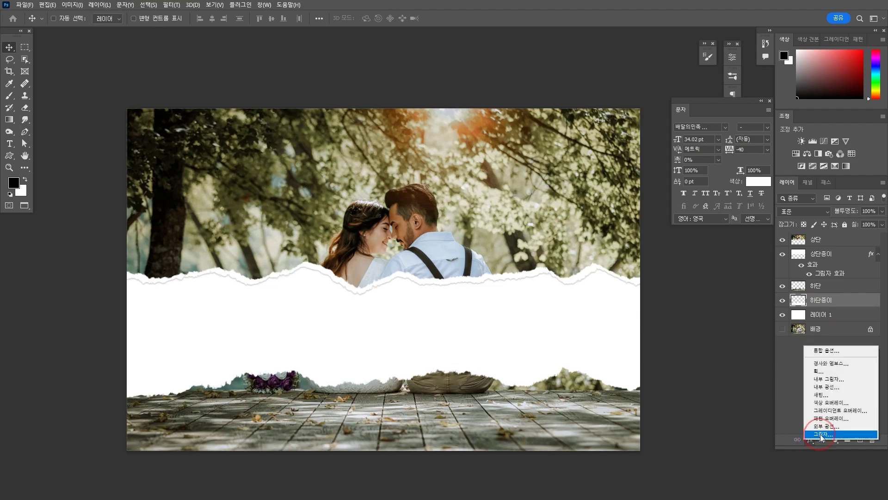
pyautogui.click(821, 433)
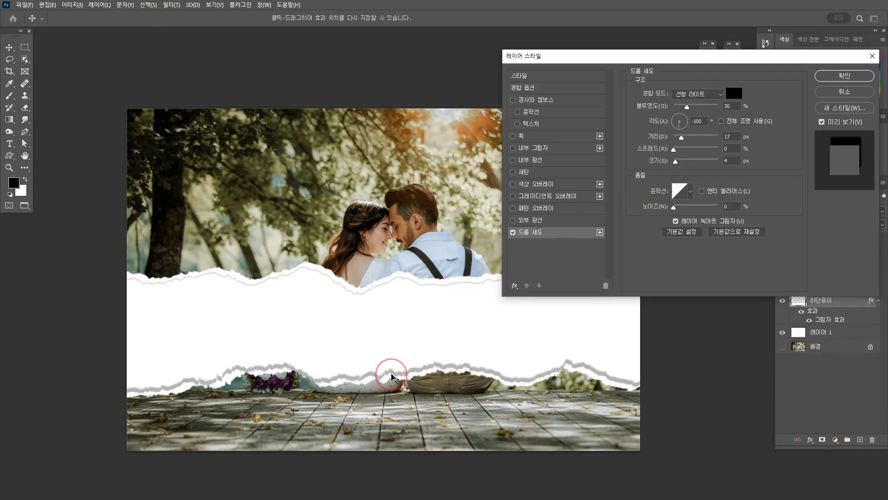
pyautogui.moveTo(390, 371); pyautogui.dragTo(385, 363)
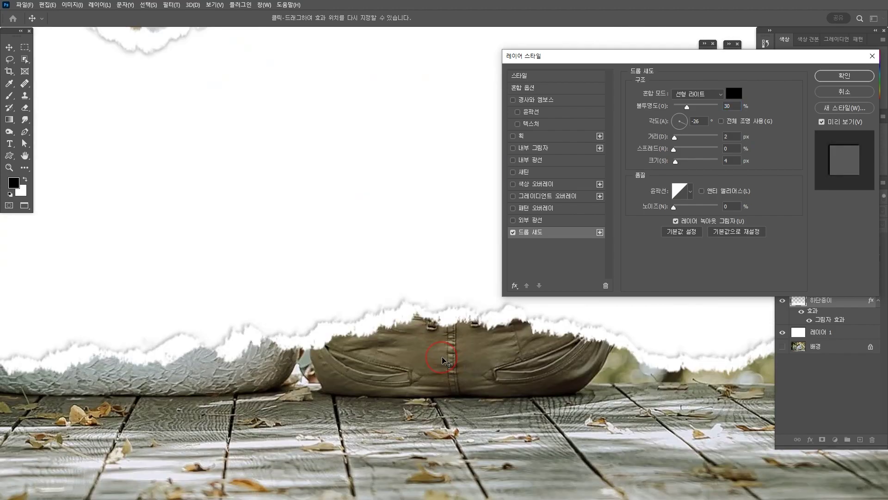
pyautogui.moveTo(442, 360); pyautogui.dragTo(444, 358)
pyautogui.press('Return')
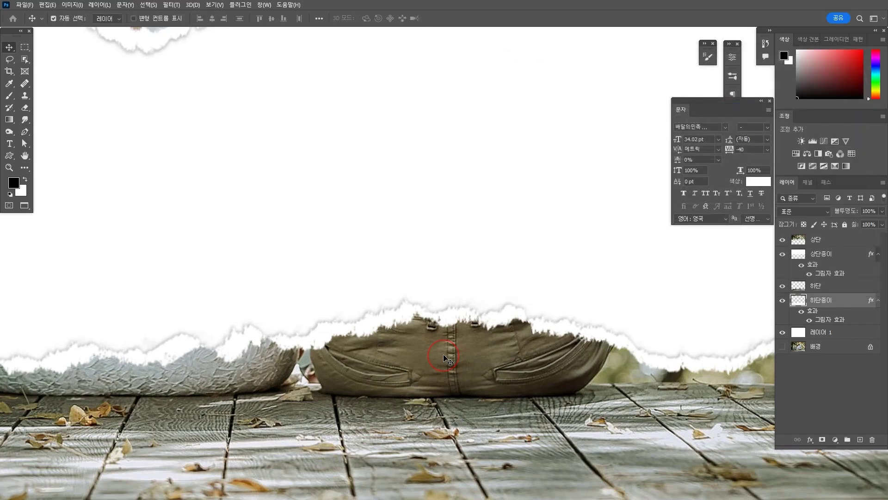
# Step: Add a black solid color fill layer directly above the white 레이어 1
pyautogui.hotkey('ctrl', '0')
pyautogui.hotkey('ctrl', '-')
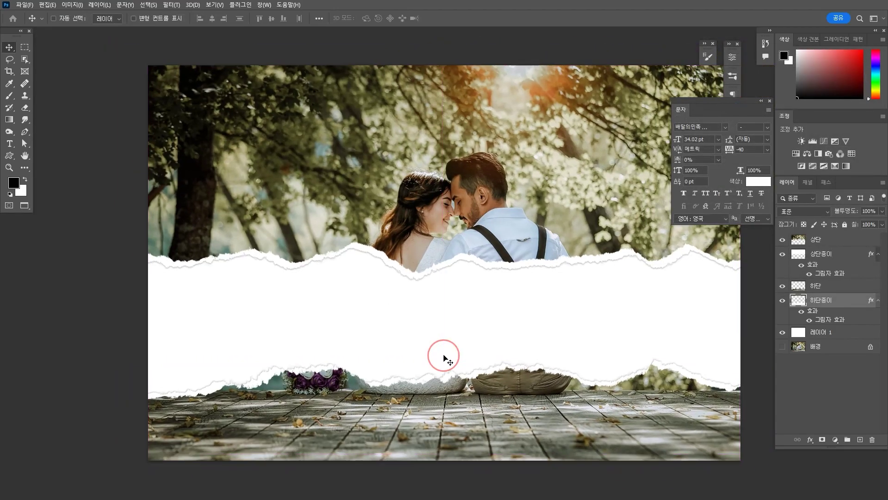
pyautogui.moveTo(530, 355); pyautogui.dragTo(489, 356)
pyautogui.scroll(-1, 486, 389)
pyautogui.moveTo(585, 374); pyautogui.dragTo(561, 372)
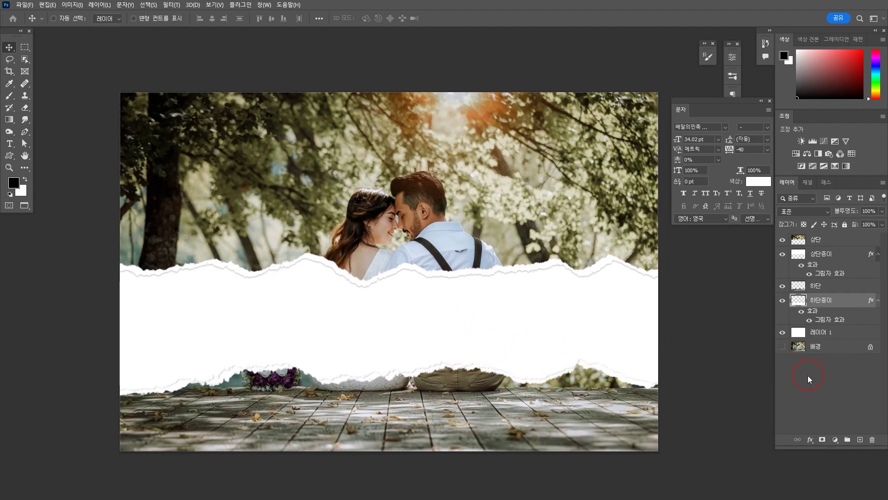
pyautogui.click(831, 339)
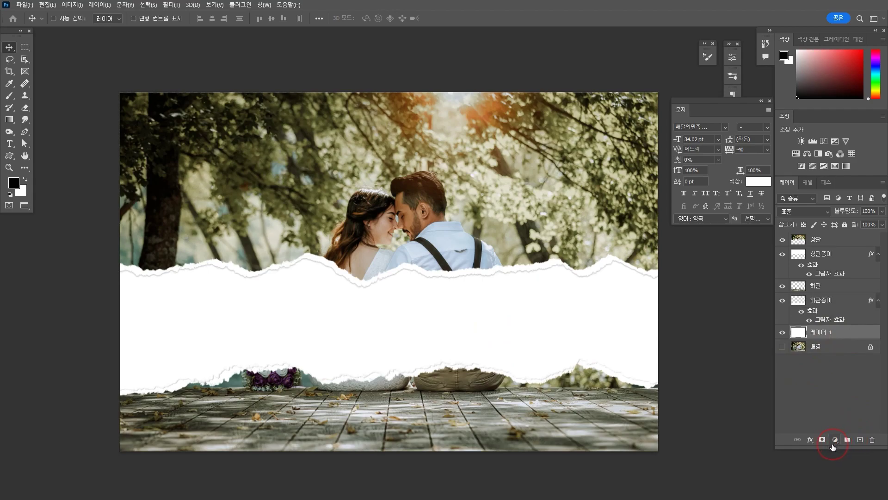
pyautogui.click(835, 439)
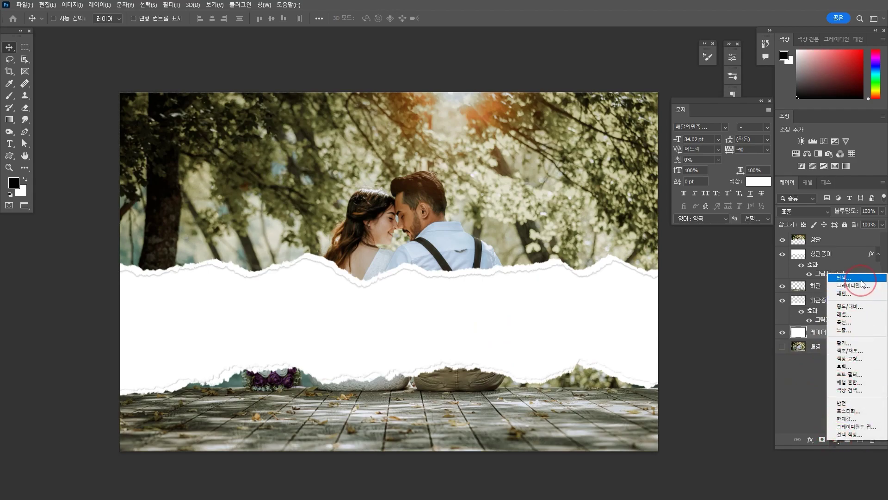
pyautogui.click(842, 277)
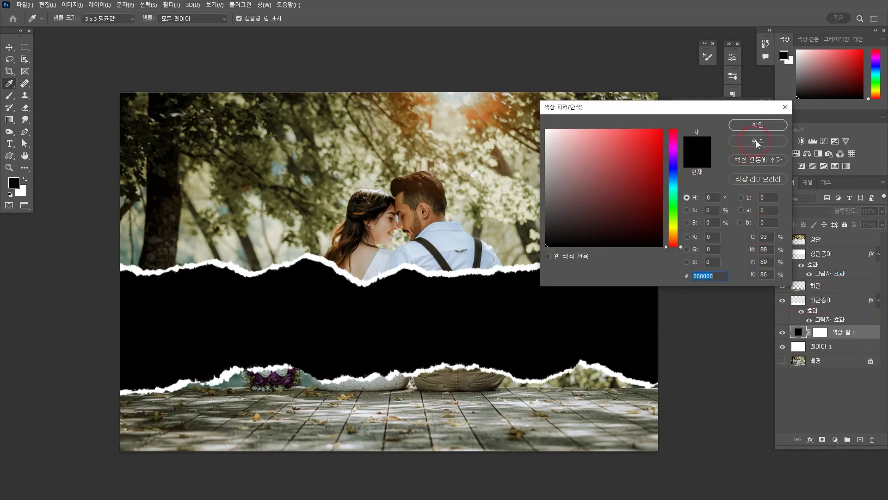
pyautogui.click(763, 125)
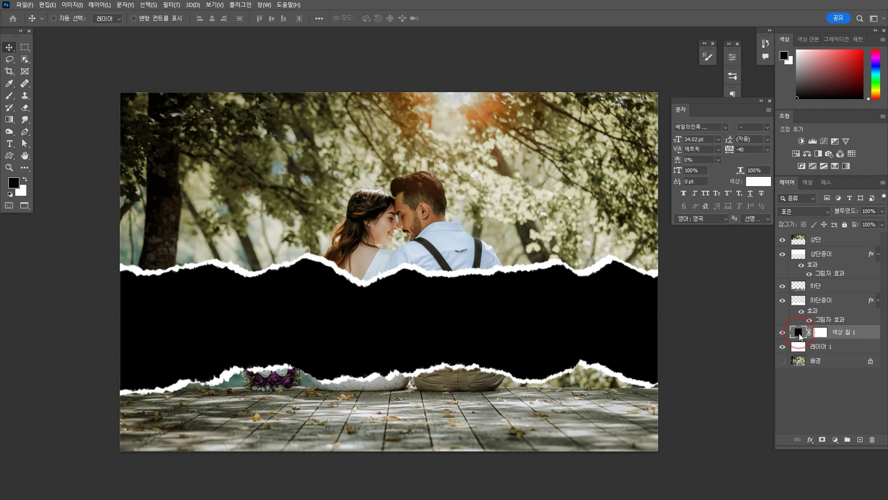
# Step: Change the solid color fill layer behind the torn pieces to a medium bluish green
pyautogui.doubleClick(801, 334)
pyautogui.click(672, 196)
pyautogui.click(622, 173)
pyautogui.moveTo(622, 173); pyautogui.dragTo(617, 167)
pyautogui.click(763, 122)
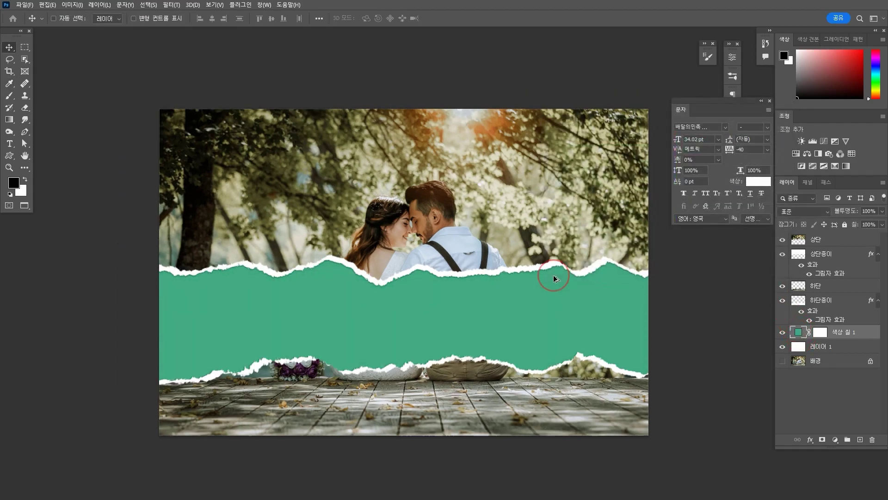
# Step: Add the white text LOVE on the green band, on a text layer above the 상단 layer
pyautogui.click(844, 245)
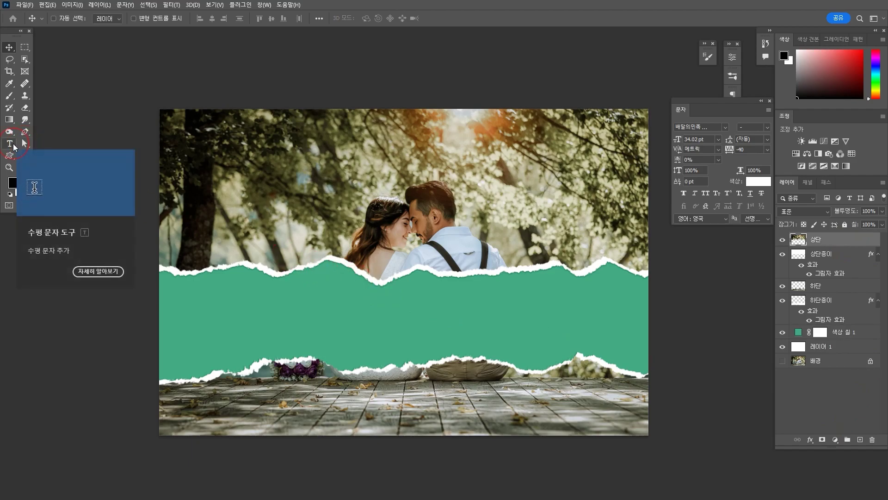
pyautogui.click(10, 144)
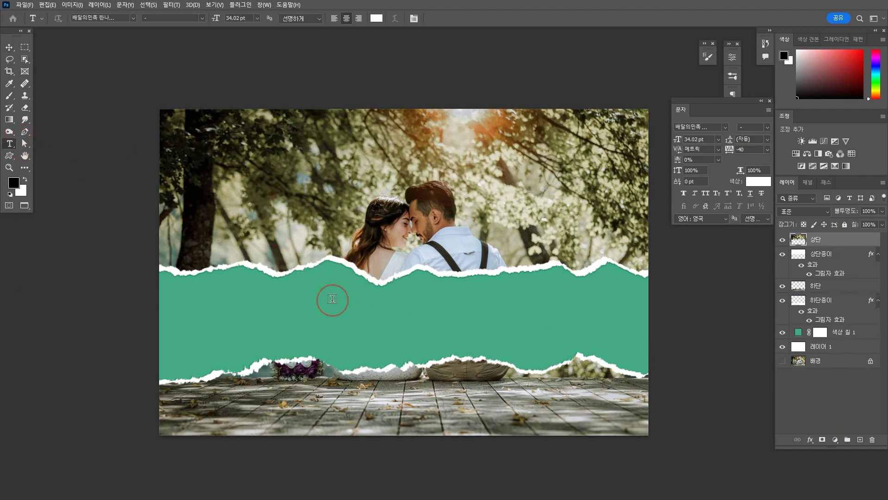
pyautogui.click(320, 309)
pyautogui.write('ㅣㅐ')
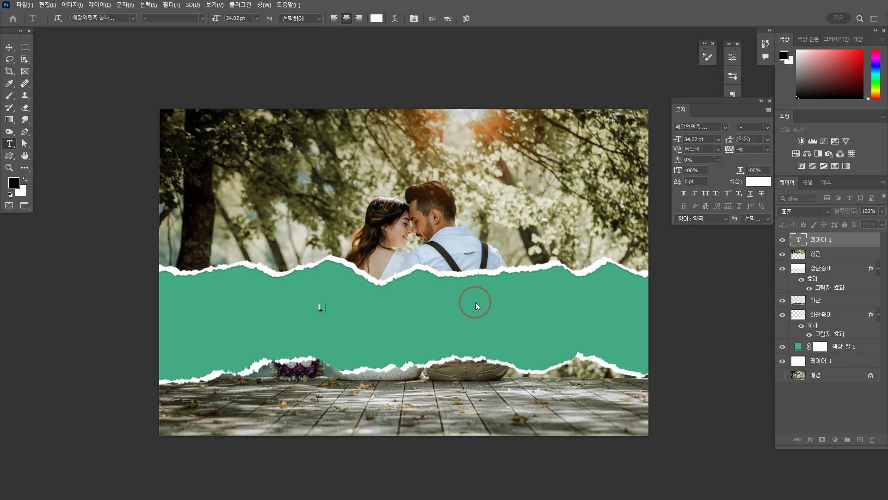
pyautogui.write('VE')
pyautogui.click(10, 48)
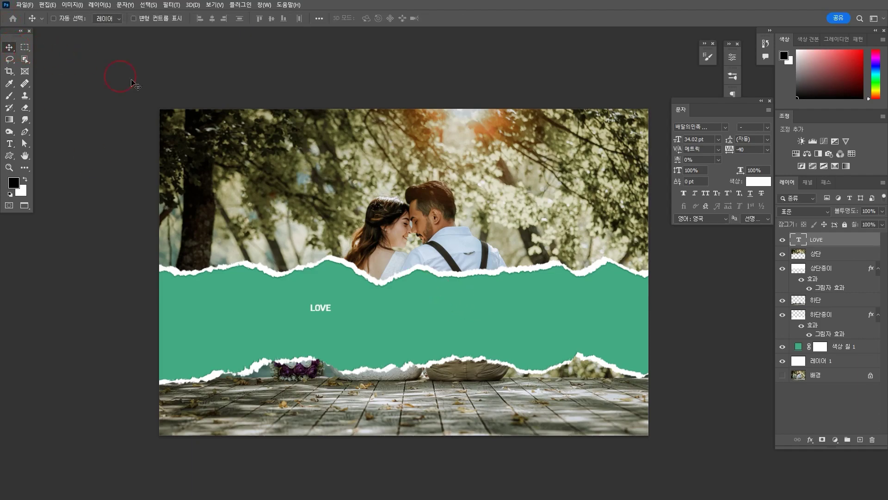
# Step: Set the LOVE text's font to G마켓 산스 TTF Bold
pyautogui.click(710, 128)
pyautogui.write('g')
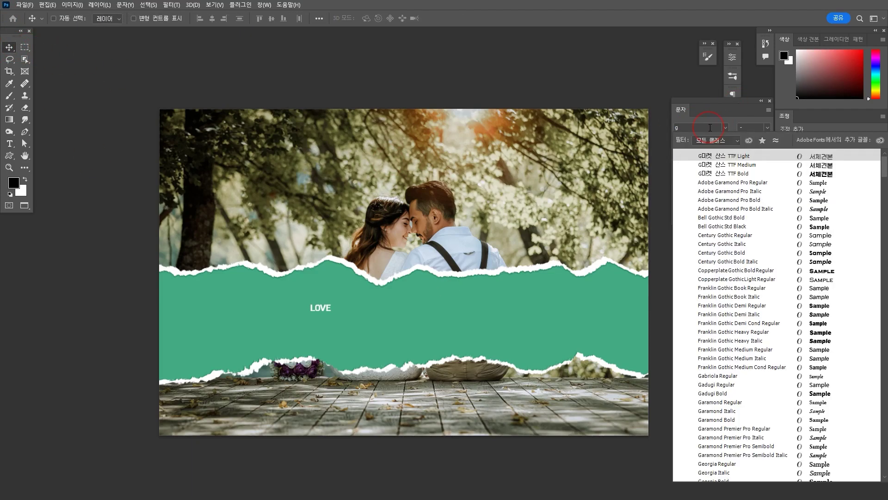
pyautogui.click(759, 174)
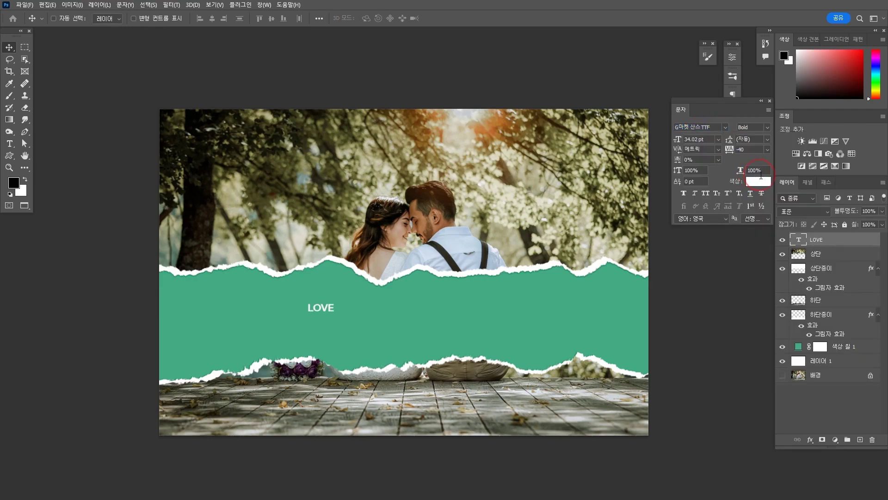
# Step: Scale the LOVE text up to about 192.4 pt so it nearly fills the green band's height
pyautogui.hotkey('ctrl', 't')
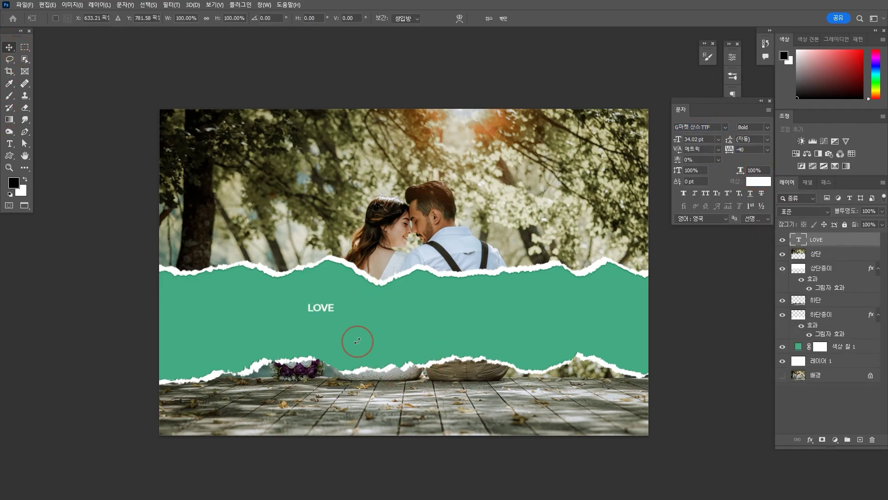
pyautogui.moveTo(337, 315); pyautogui.dragTo(365, 337)
pyautogui.press('Return')
pyautogui.hotkey('ctrl', 't')
pyautogui.click(427, 347)
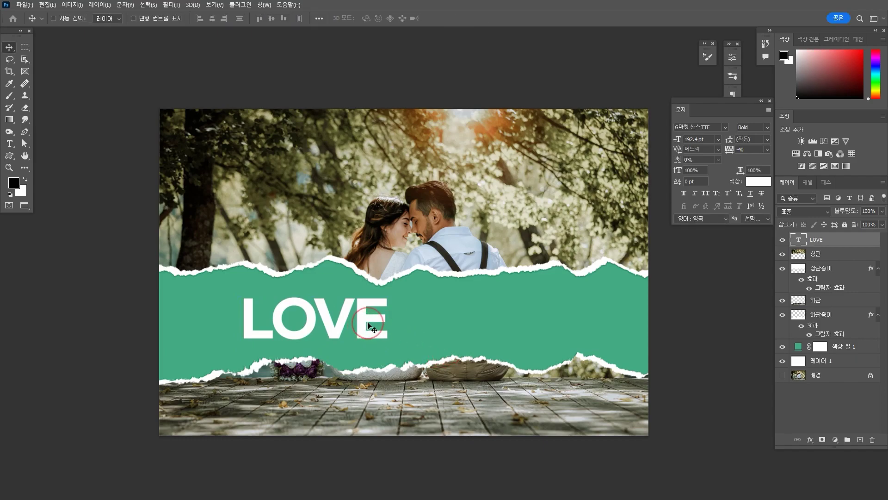
# Step: Duplicate the LOVE text to the right of the original at the same height on the green band
pyautogui.moveTo(294, 319); pyautogui.dragTo(457, 321)
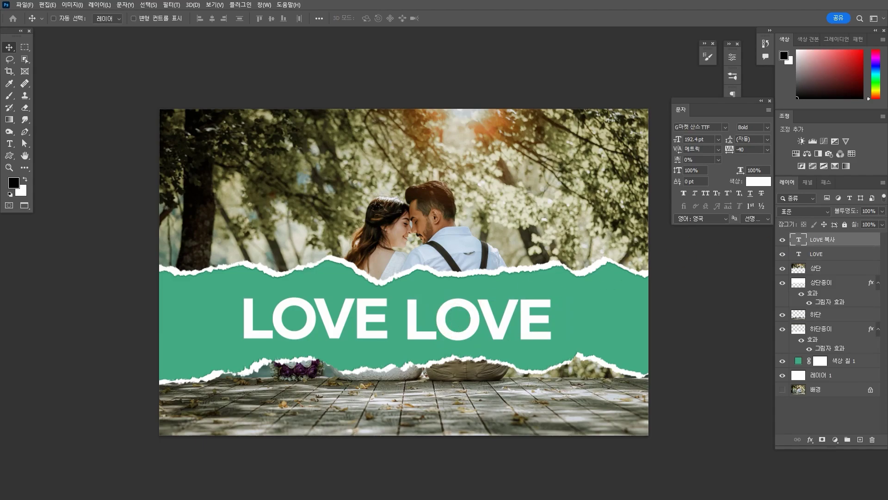
pyautogui.click(464, 297)
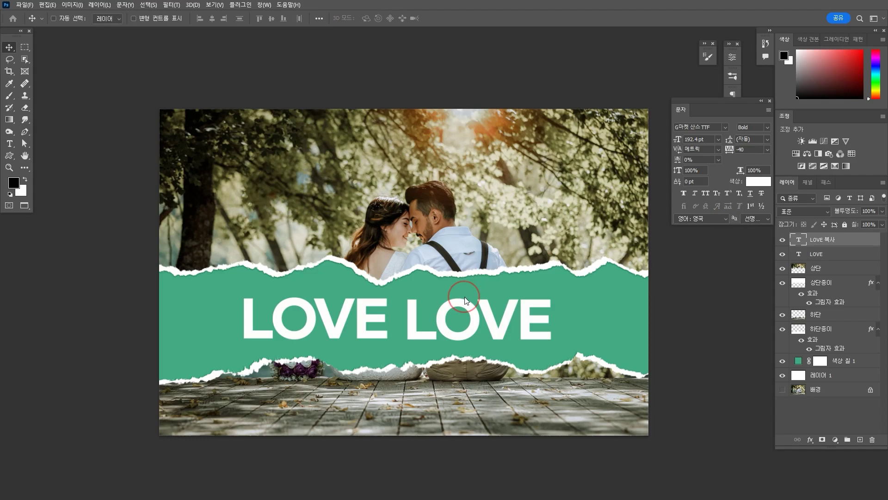
# Step: Replace the wording of the duplicated LOVE text with "사랑에 의해 행해지는 것은 언제나 선악을 초월한다"
pyautogui.click(11, 147)
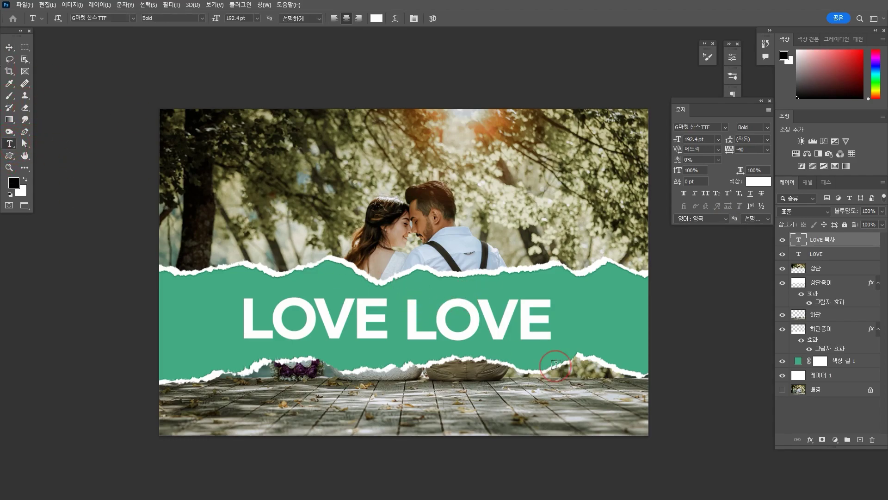
pyautogui.click(576, 329)
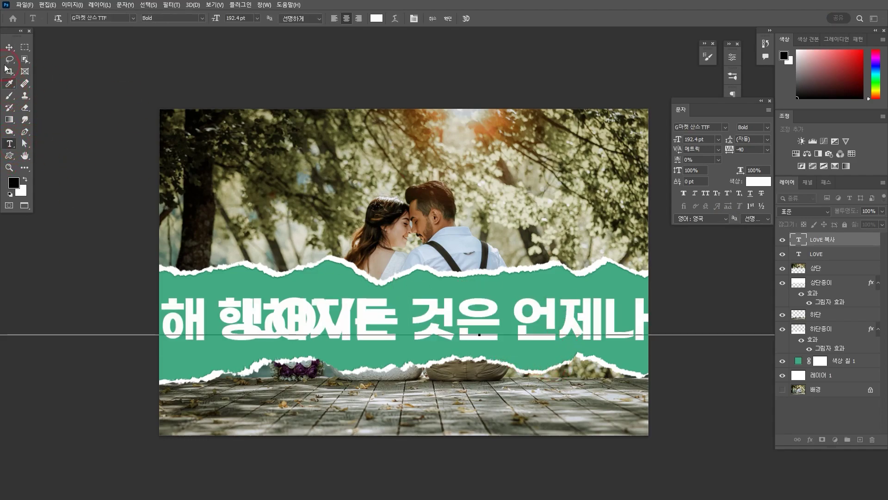
pyautogui.click(9, 47)
# Step: Set the Korean sentence's font size to 40 pt
pyautogui.click(674, 142)
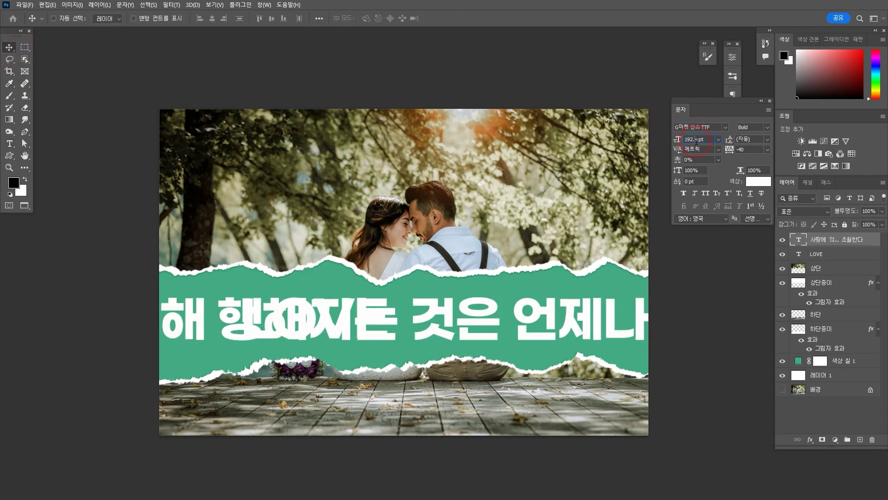
pyautogui.click(696, 140)
pyautogui.write('40')
pyautogui.press('Return')
# Step: Place the sentence beside LOVE at mid-height and shift both texts together so they sit centred on the green band
pyautogui.moveTo(518, 340); pyautogui.dragTo(585, 334)
pyautogui.press('Up')
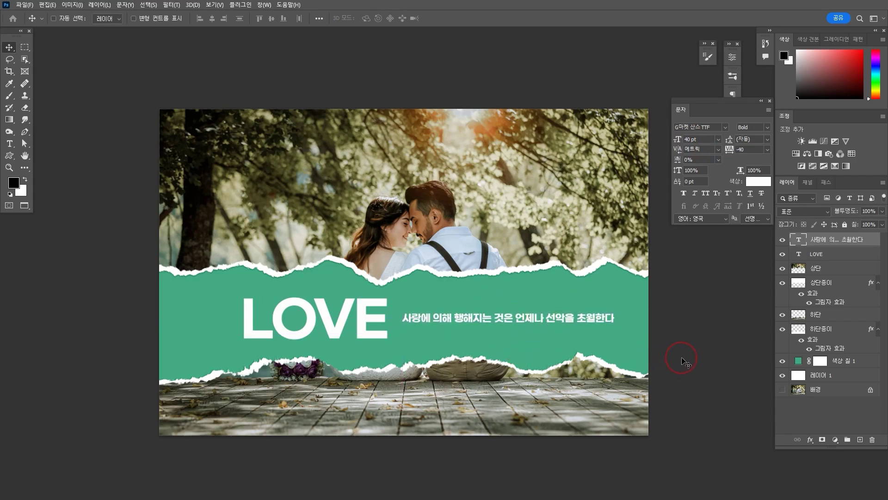
pyautogui.keyDown('shift'); pyautogui.click(827, 254); pyautogui.keyUp('shift')
pyautogui.moveTo(605, 319); pyautogui.dragTo(552, 330)
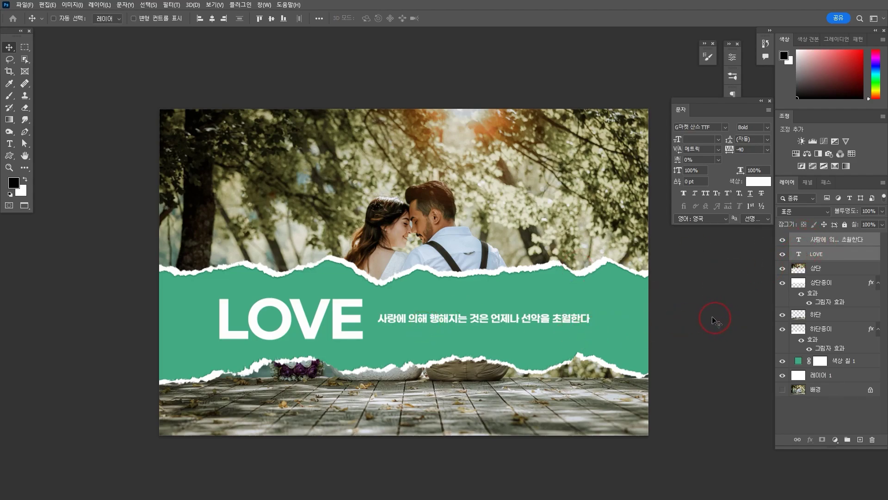
# Step: Delete all layers above the 배경 background and duplicate the background photo as a new layer
pyautogui.keyDown('shift'); pyautogui.click(853, 376); pyautogui.keyUp('shift')
pyautogui.press('Delete')
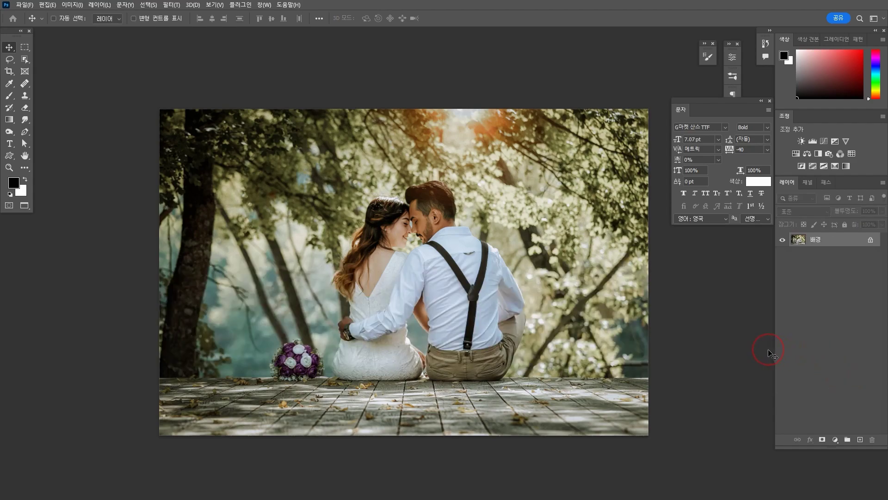
pyautogui.hotkey('ctrl', 'j')
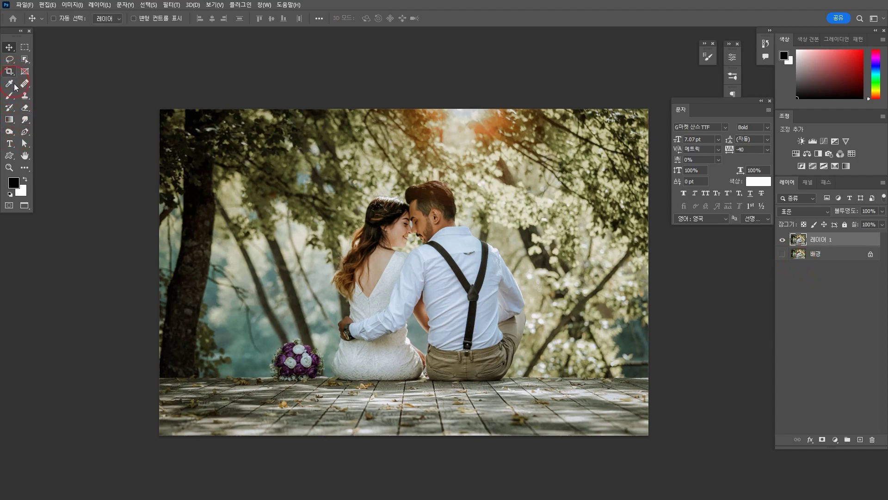
# Step: Create a new layer named 종이 above the duplicated photo, with the Brush tool active
pyautogui.click(10, 96)
pyautogui.click(794, 306)
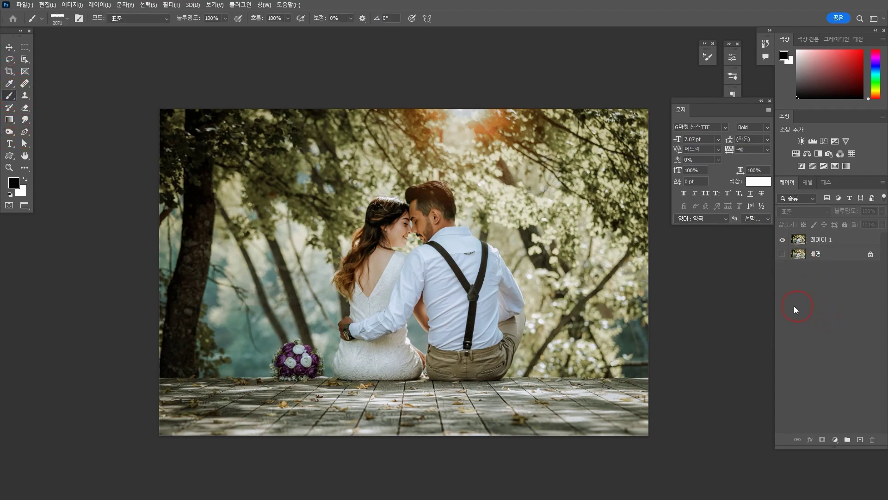
pyautogui.click(860, 439)
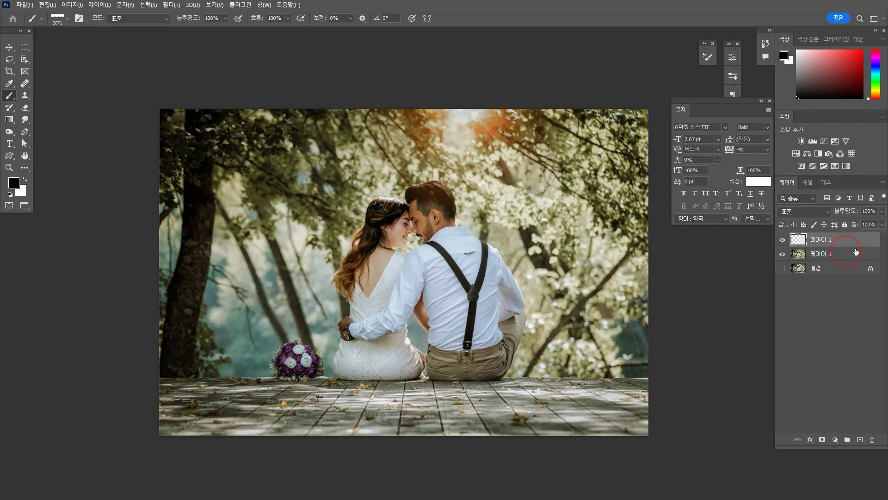
pyautogui.doubleClick(825, 240)
pyautogui.write('종이')
pyautogui.press('Return')
# Step: Stamp the torn-paper brush in black across the photo's full width on the 종이 layer, hiding the couple's lower bodies
pyautogui.moveTo(385, 247); pyautogui.dragTo(414, 320)
pyautogui.click(414, 321)
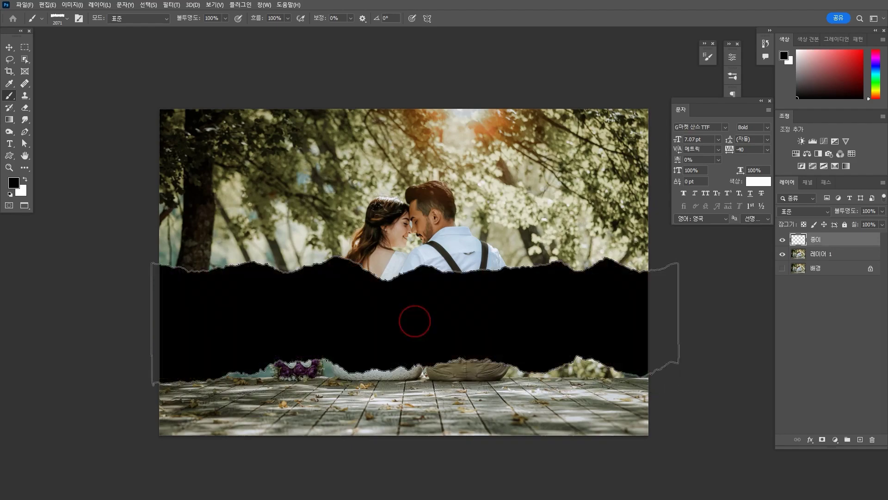
pyautogui.click(10, 48)
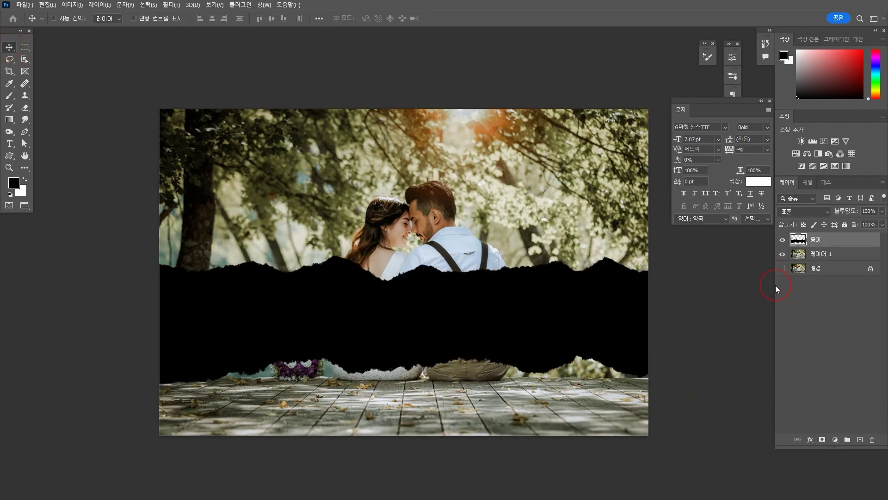
# Step: Fill the area from the middle of the torn band to the photo's lower edge with black on the 종이 layer, and deselect
pyautogui.click(24, 48)
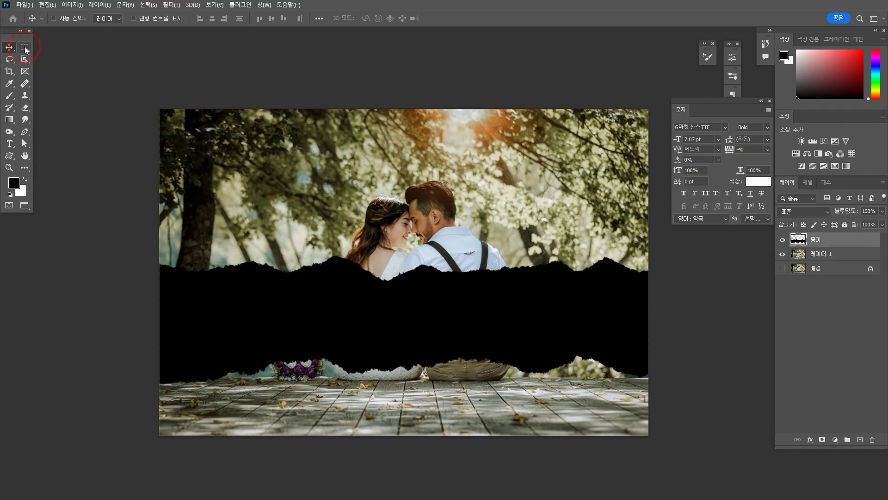
pyautogui.moveTo(135, 321); pyautogui.dragTo(692, 416)
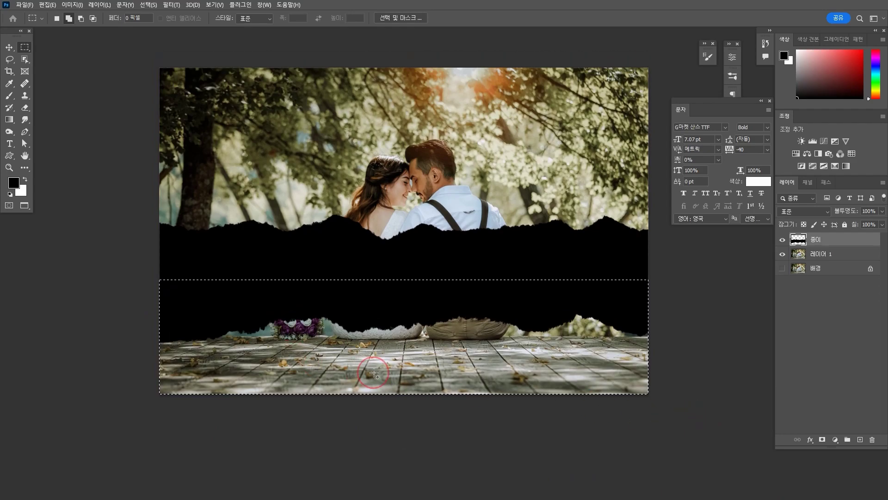
pyautogui.hotkey('alt', 'BackSpace')
pyautogui.hotkey('ctrl', 'd')
pyautogui.moveTo(509, 290); pyautogui.dragTo(515, 322)
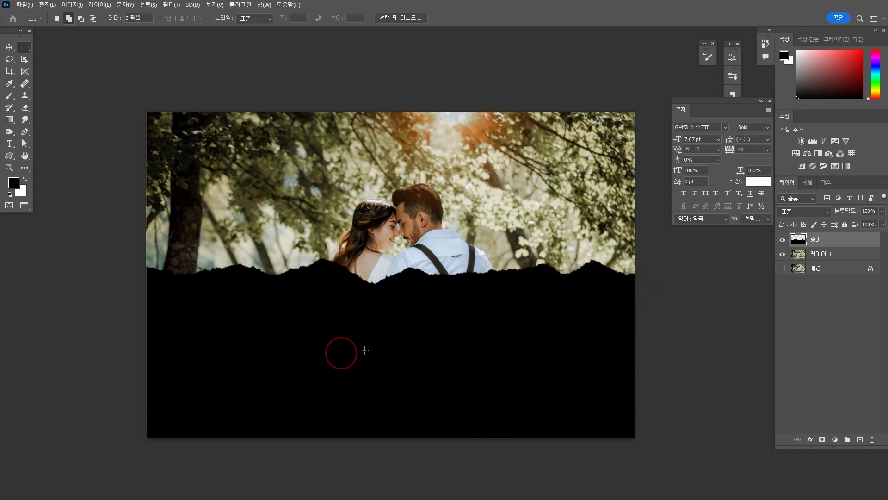
# Step: Cut the part of 레이어 1 inside the 종이 shape onto its own layer, and delete the 종이 layer
pyautogui.keyDown('ctrl'); pyautogui.click(803, 241); pyautogui.keyUp('ctrl')
pyautogui.click(782, 239)
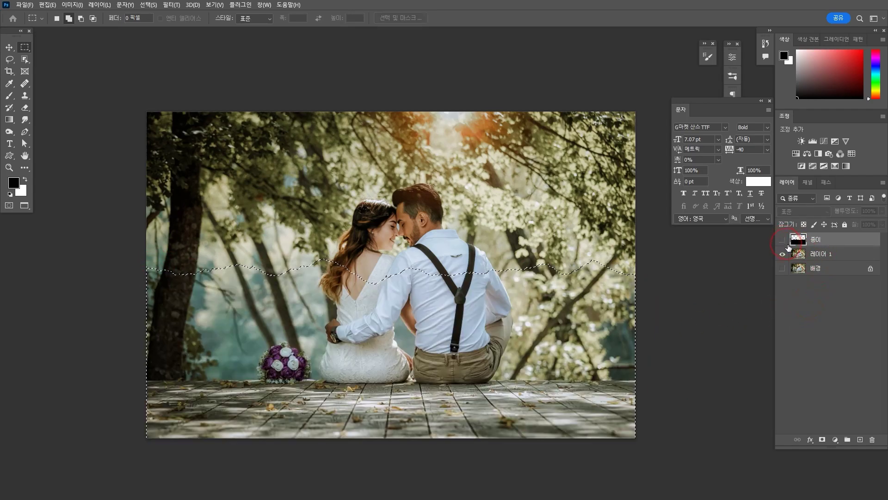
pyautogui.click(826, 254)
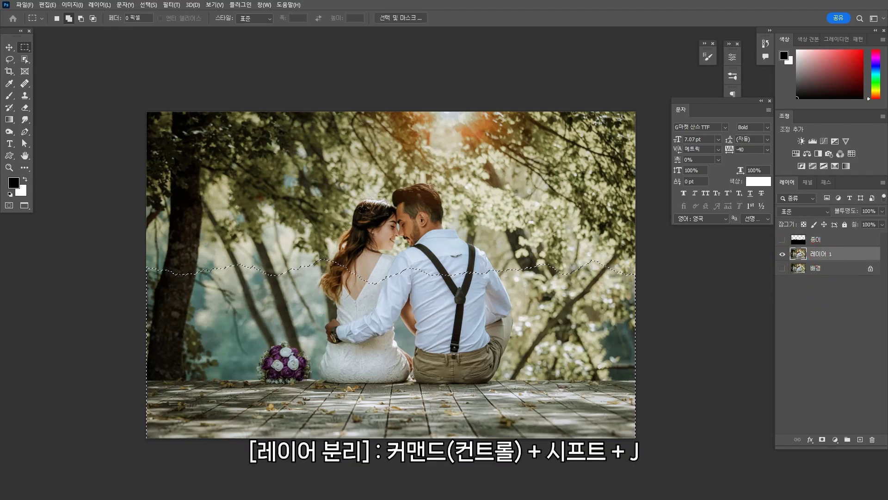
pyautogui.hotkey('ctrl', 'shift', 'j')
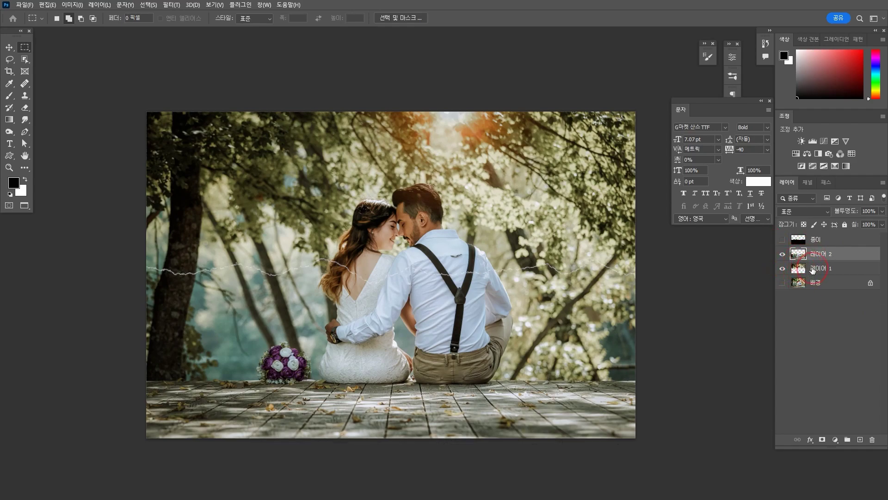
pyautogui.click(9, 47)
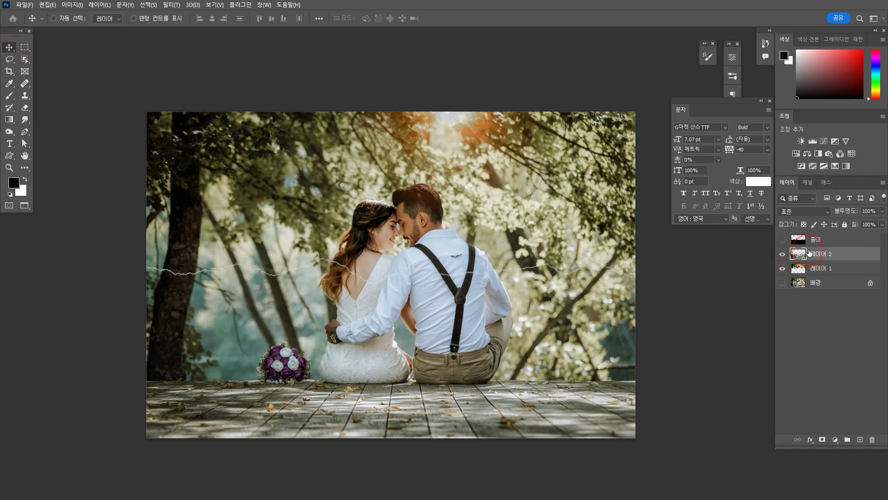
pyautogui.moveTo(821, 245); pyautogui.dragTo(873, 438)
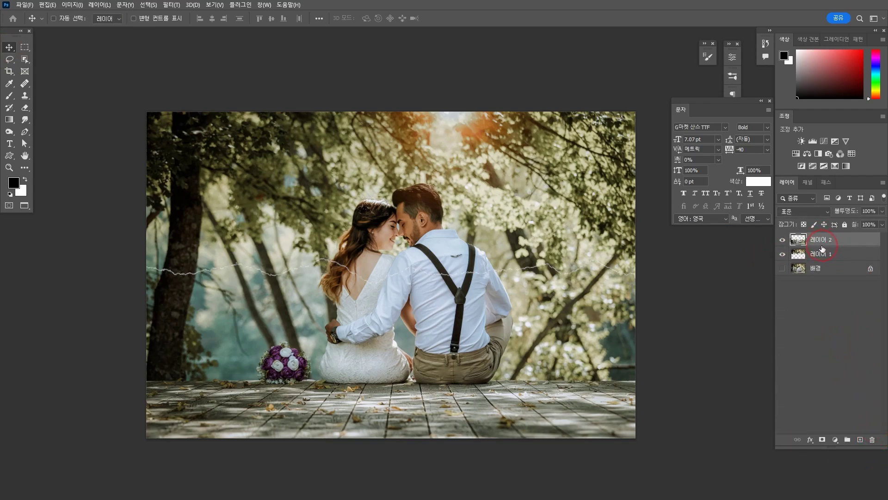
# Step: Move 레이어 1 to the top of the layer stack and shift the upper photo piece upward to open a gap
pyautogui.moveTo(826, 256); pyautogui.dragTo(823, 240)
pyautogui.moveTo(484, 266); pyautogui.dragTo(484, 255)
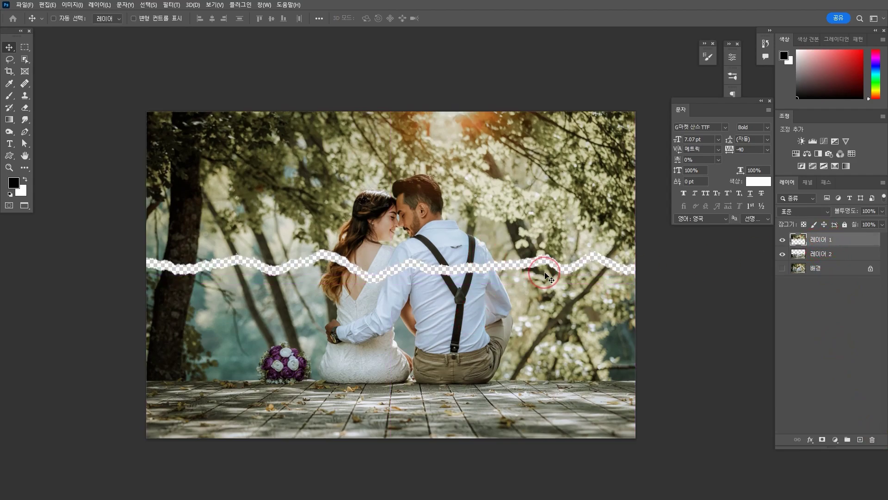
pyautogui.moveTo(555, 277); pyautogui.dragTo(556, 273)
# Step: Nudge the lower photo piece on 레이어 2 downward to widen the torn gap
pyautogui.click(820, 263)
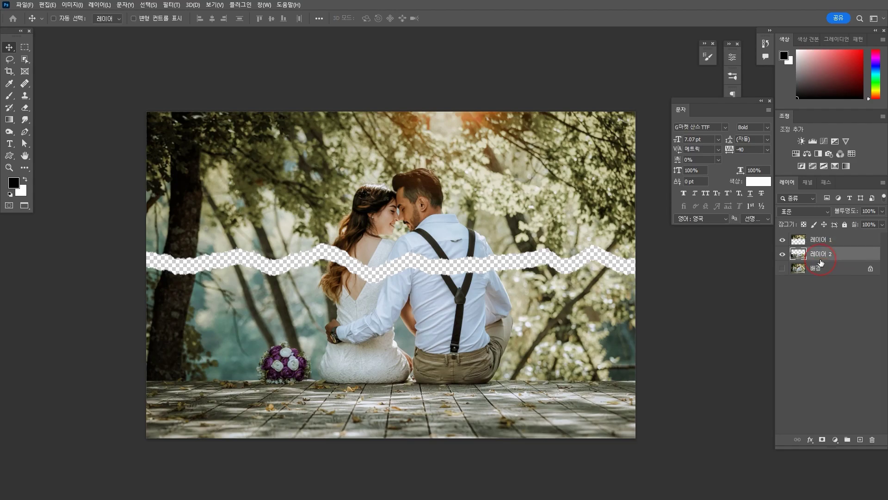
pyautogui.press('Down')
pyautogui.press('Down')
pyautogui.press('Down')
pyautogui.press('Down')
pyautogui.press('Down')
pyautogui.press('Down')
pyautogui.press('Down')
pyautogui.press('Down')
pyautogui.press('Down')
pyautogui.press('Down')
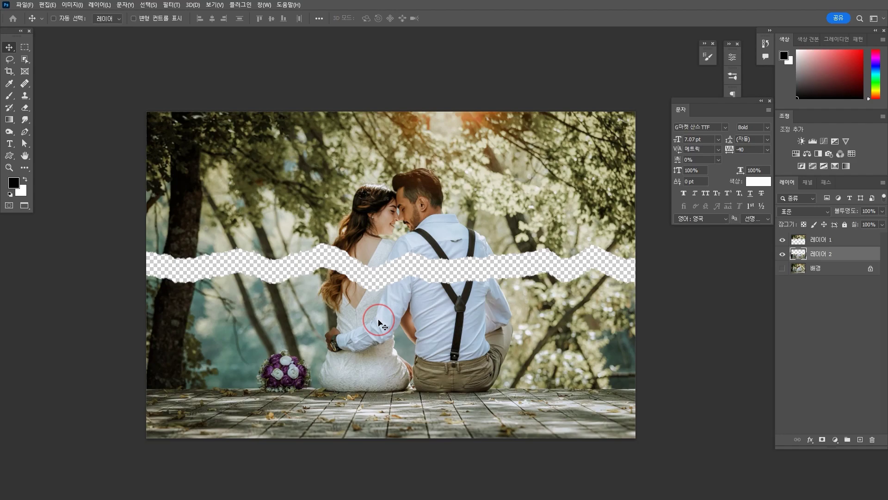
# Step: Add a layer below 레이어 2 with a white fill in the lower piece's shape, raised slightly as a paper edge
pyautogui.click(830, 276)
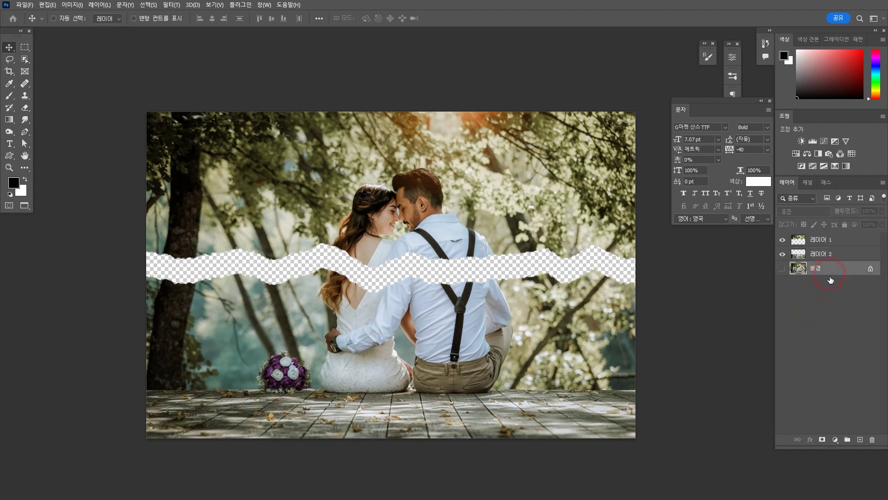
pyautogui.click(859, 439)
pyautogui.keyDown('ctrl'); pyautogui.click(798, 253); pyautogui.keyUp('ctrl')
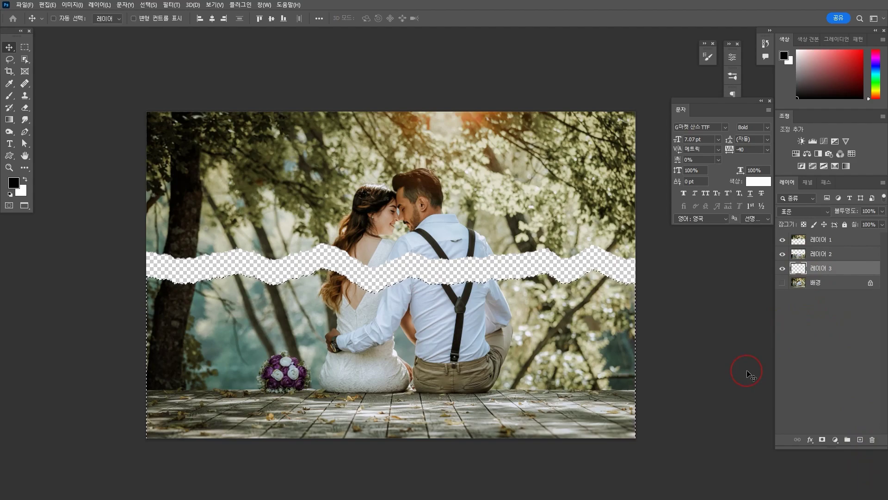
pyautogui.hotkey('ctrl', 'Delete')
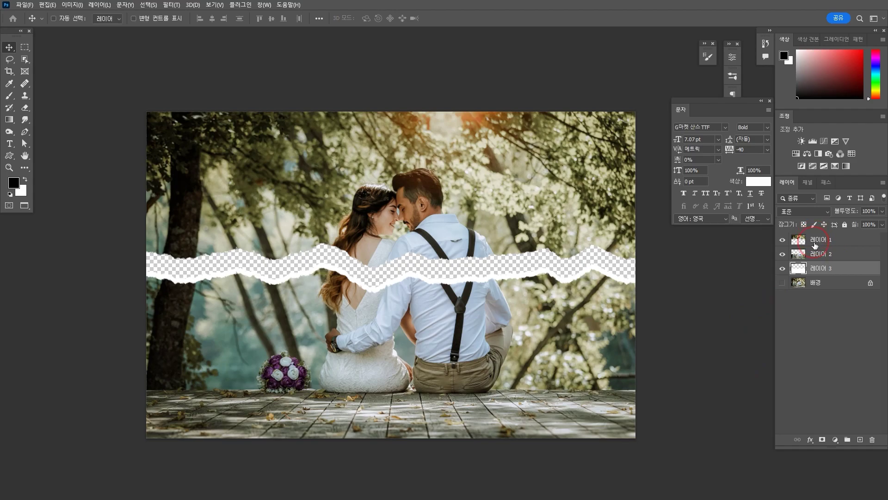
# Step: Add a white-filled copy of the upper piece's shape on a new layer below 레이어 1 and nudge it down as a paper edge
pyautogui.click(815, 244)
pyautogui.keyDown('ctrl'); pyautogui.click(859, 439); pyautogui.keyUp('ctrl')
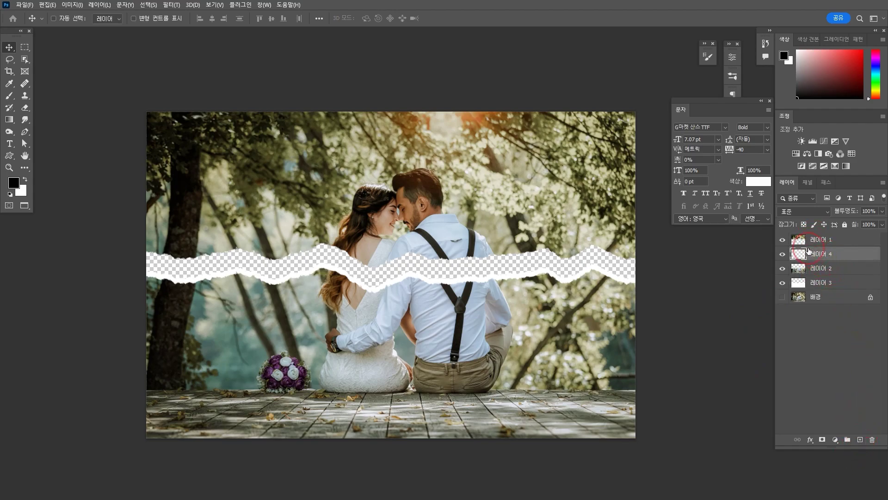
pyautogui.keyDown('ctrl'); pyautogui.click(800, 241); pyautogui.keyUp('ctrl')
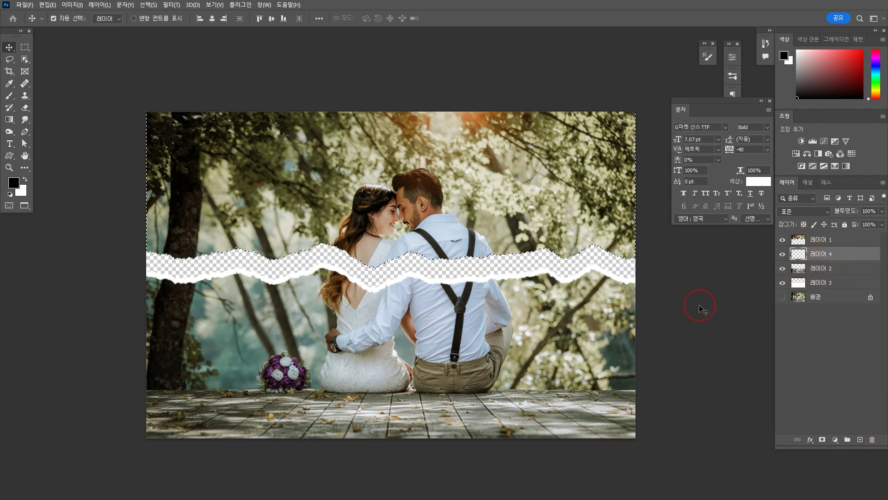
pyautogui.hotkey('ctrl', 'd')
pyautogui.hotkey('shift', 'Down')
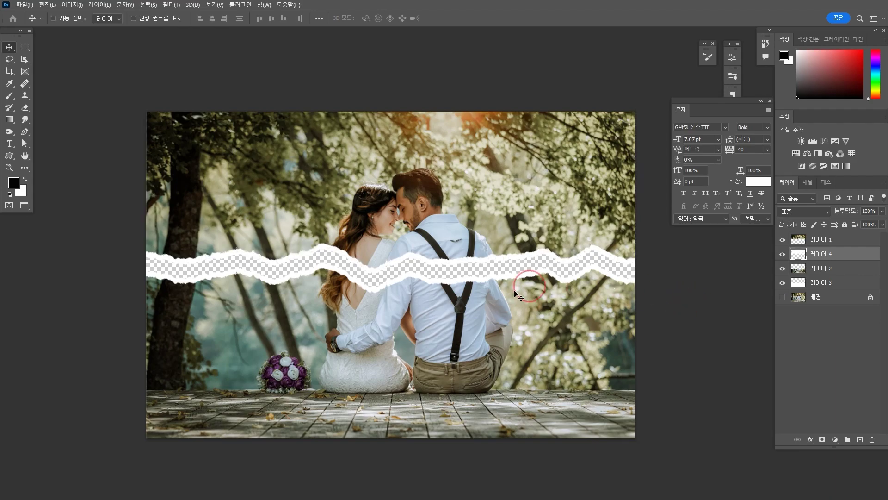
# Step: Distort the upper white paper layer by pulling its two lower corners slightly outward past the photo's sides
pyautogui.hotkey('ctrl', 't')
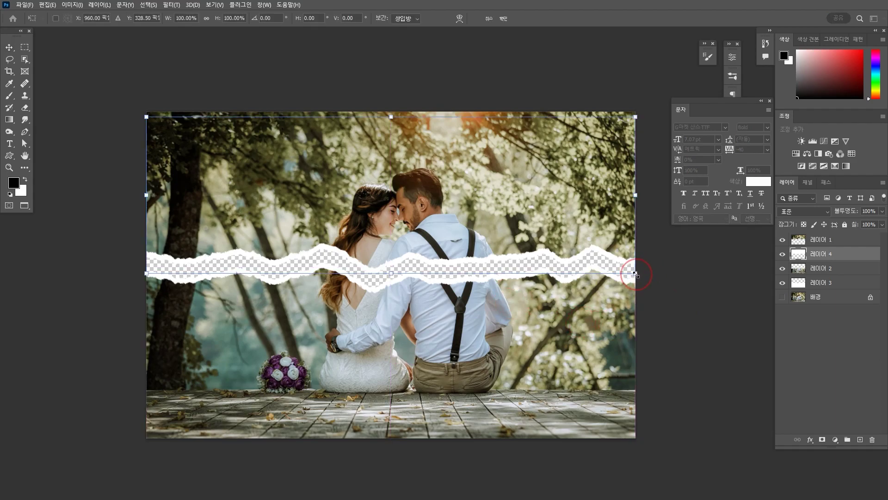
pyautogui.moveTo(637, 276); pyautogui.dragTo(640, 274)
pyautogui.moveTo(146, 276); pyautogui.dragTo(140, 274)
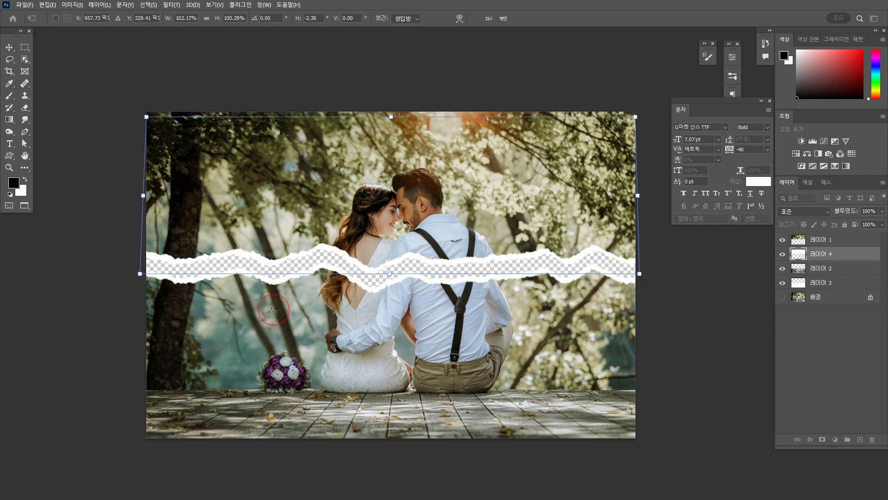
pyautogui.press('Return')
# Step: Apply a drop shadow to 레이어 4 with 30% opacity, -45° angle, 1 px distance and 4 px size
pyautogui.click(810, 439)
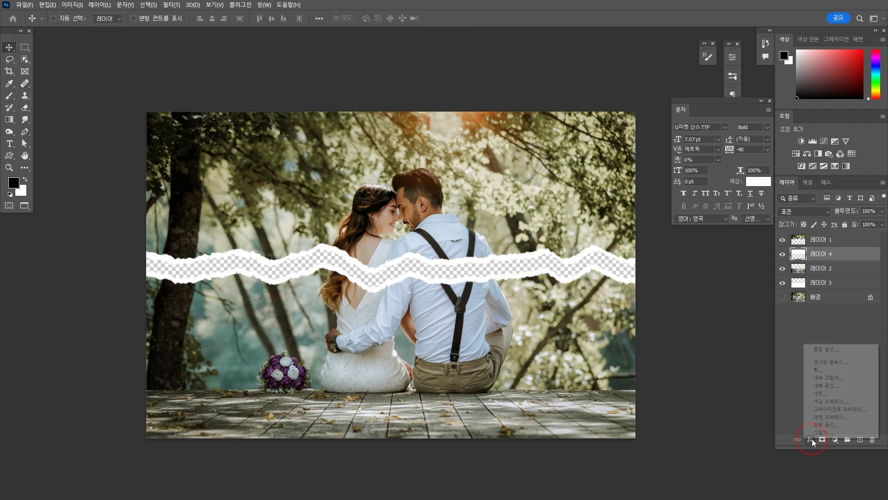
pyautogui.click(829, 431)
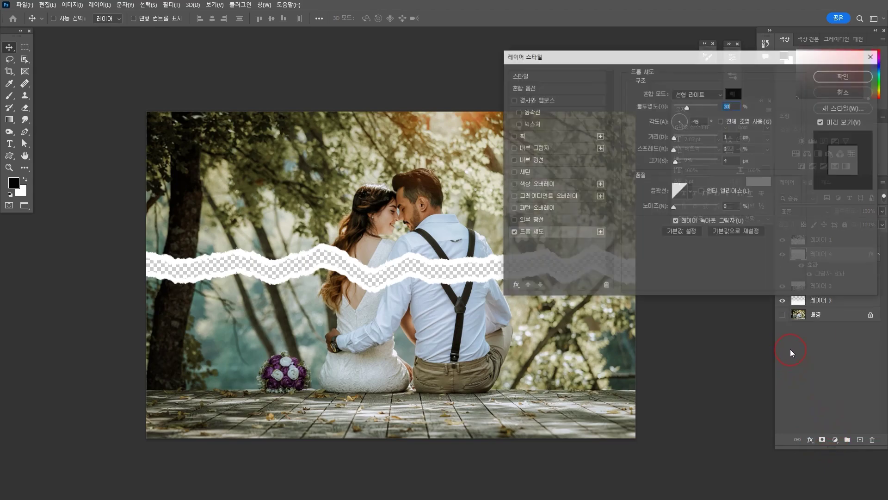
pyautogui.click(838, 79)
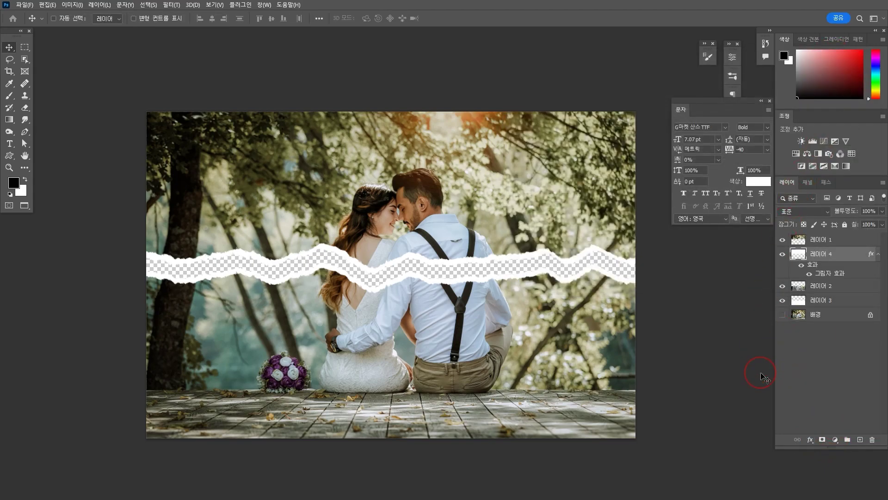
# Step: Apply a drop shadow to the lower white paper layer, 레이어 3
pyautogui.click(828, 301)
pyautogui.click(809, 440)
pyautogui.click(818, 432)
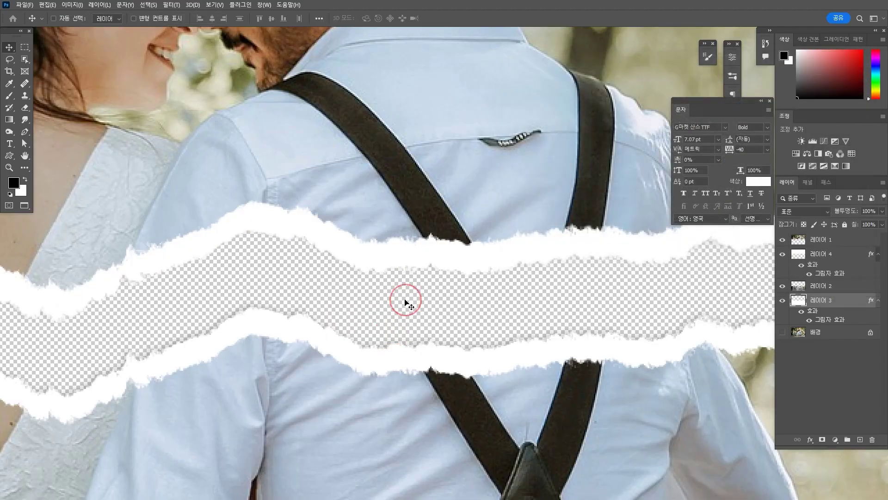
pyautogui.scroll(-6, 406, 301)
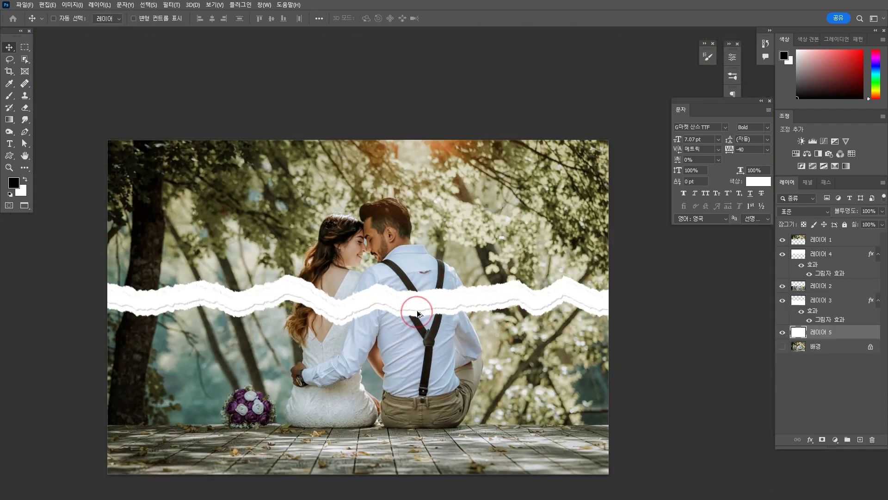
# Step: Reposition the drop shadow of 레이어 4 so that it falls at a 90° angle with a 4 px distance
pyautogui.scroll(4, 428, 305)
pyautogui.scroll(2, 428, 301)
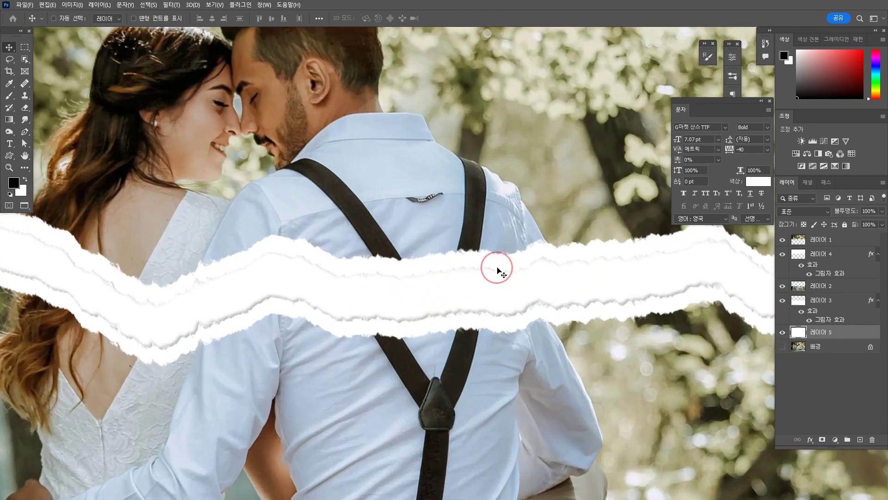
pyautogui.click(872, 257)
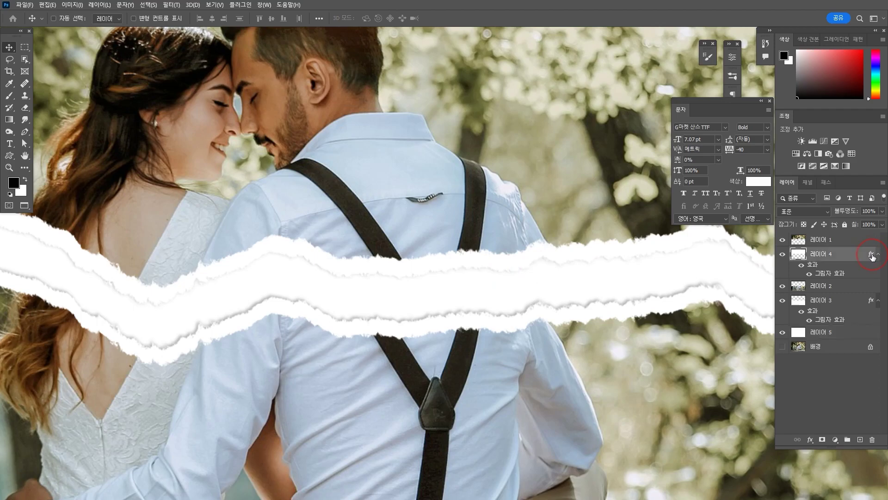
pyautogui.doubleClick(872, 257)
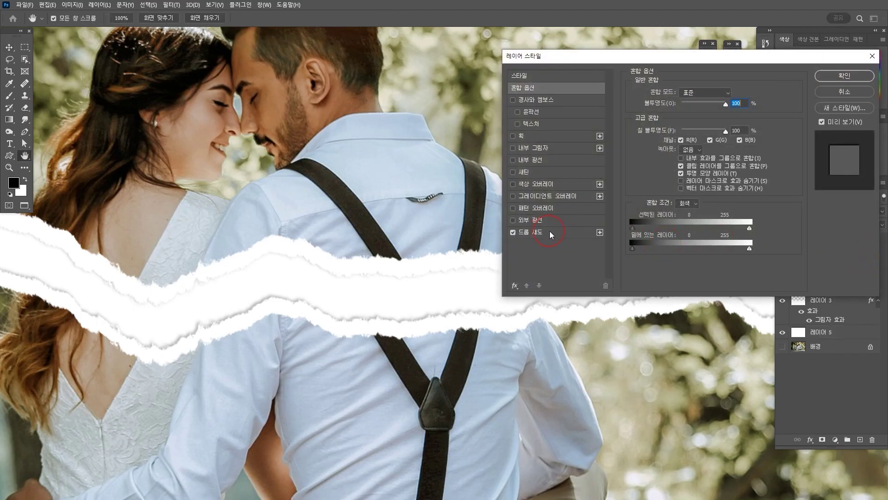
pyautogui.click(551, 235)
pyautogui.moveTo(417, 277); pyautogui.dragTo(417, 279)
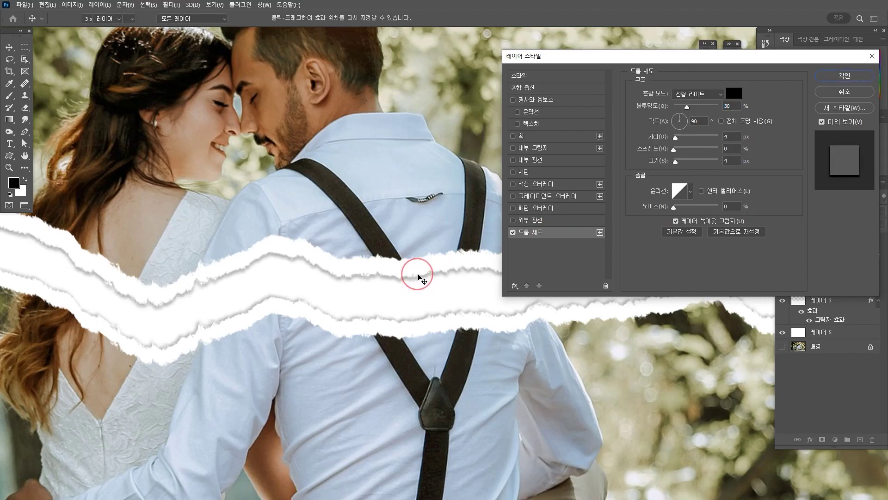
pyautogui.press('Return')
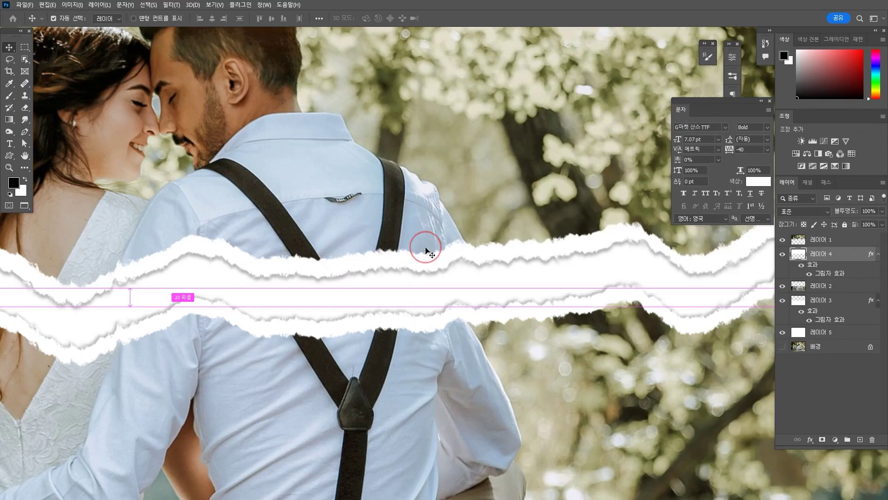
# Step: Set the foreground colour to teal and fill 레이어 5 with it as the background behind the torn pieces
pyautogui.hotkey('ctrl', '0')
pyautogui.click(819, 332)
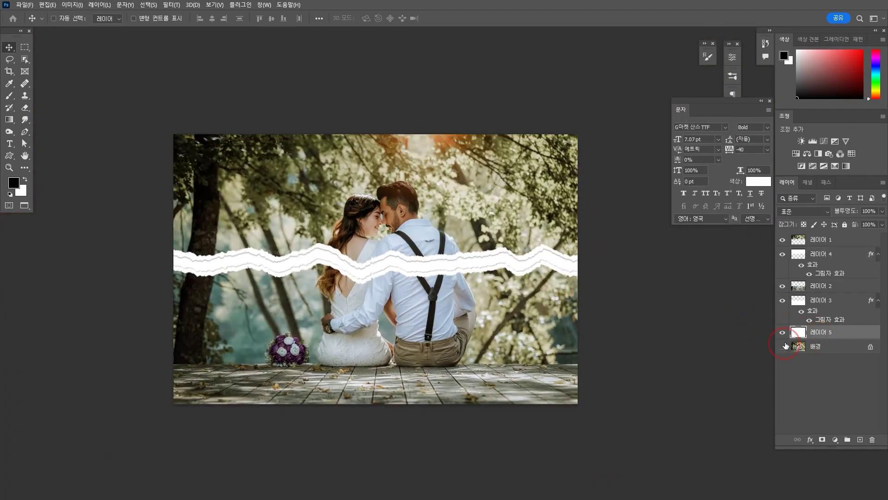
pyautogui.click(14, 183)
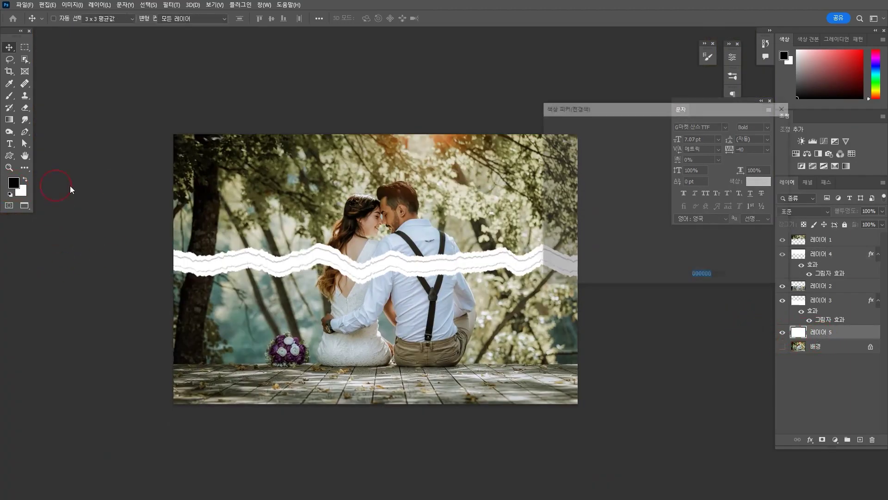
pyautogui.click(673, 189)
pyautogui.click(642, 164)
pyautogui.click(758, 124)
pyautogui.press('v')
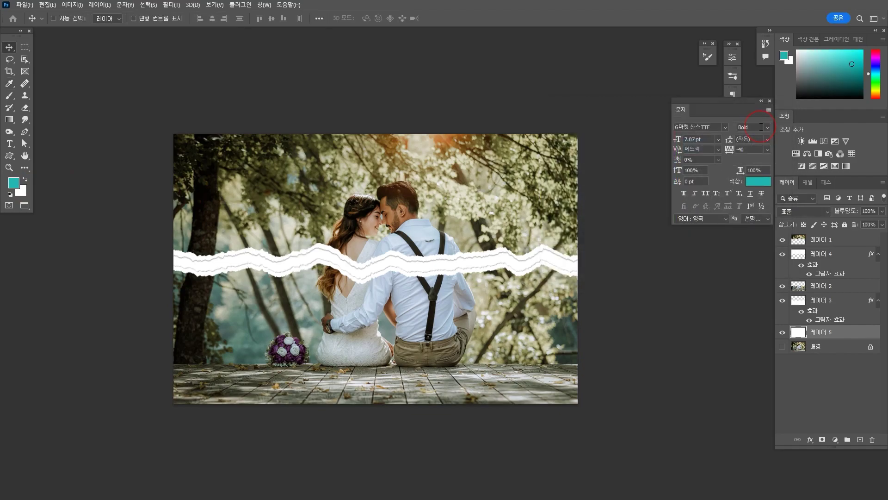
pyautogui.hotkey('alt', 'BackSpace')
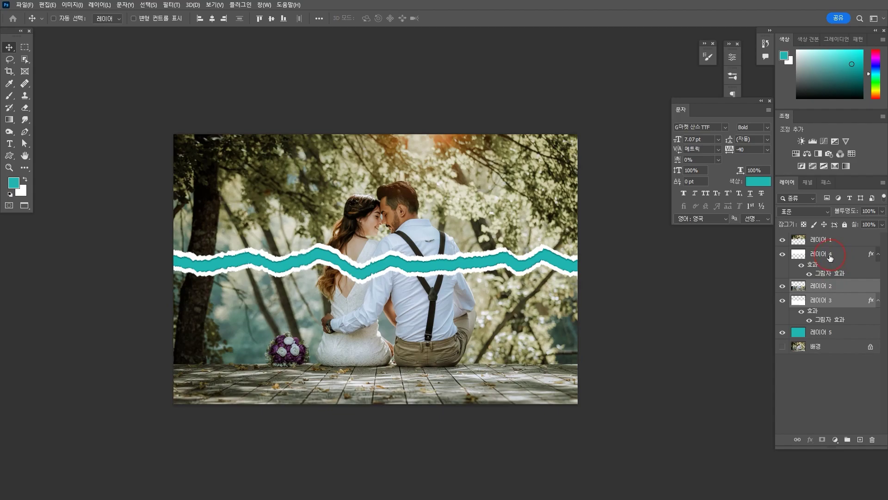
# Step: Group 레이어 1 with 레이어 4, and group 레이어 2 with 레이어 3, so each torn half has its own group
pyautogui.click(830, 256)
pyautogui.keyDown('shift'); pyautogui.click(838, 241); pyautogui.keyUp('shift')
pyautogui.hotkey('ctrl', 'g')
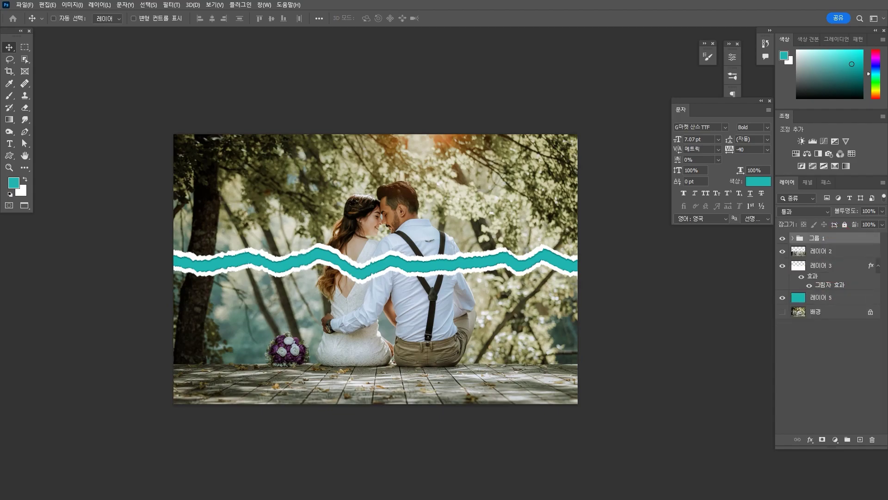
pyautogui.click(836, 254)
pyautogui.keyDown('shift'); pyautogui.click(848, 277); pyautogui.keyUp('shift')
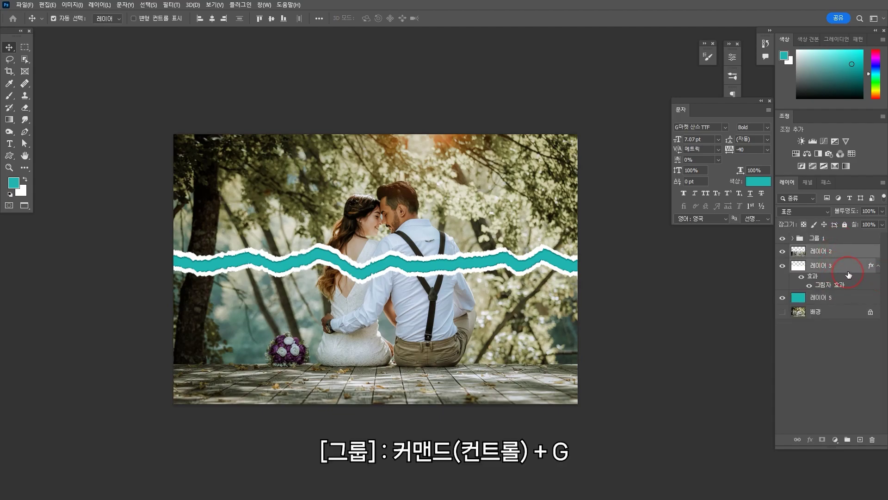
pyautogui.hotkey('ctrl', 'g')
pyautogui.click(851, 336)
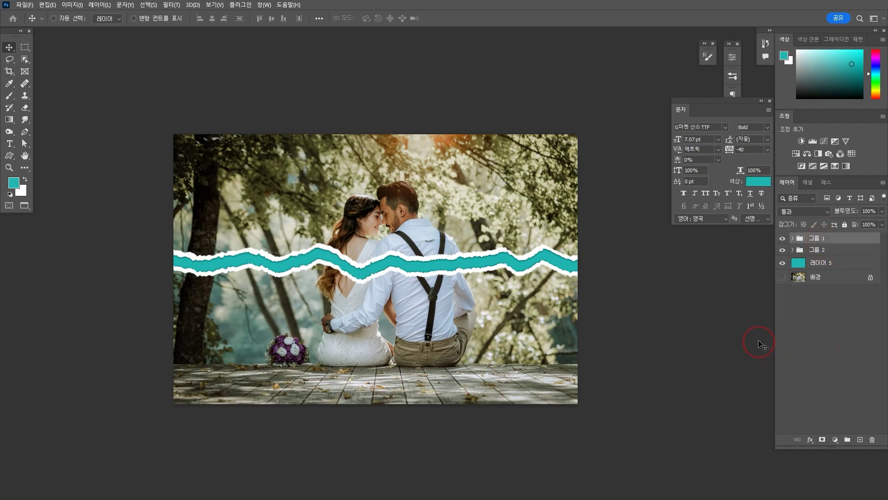
# Step: Rotate the upper torn piece, 그룹 1, slightly counterclockwise and shift it up to widen the gap
pyautogui.hotkey('ctrl', 't')
pyautogui.moveTo(612, 286); pyautogui.dragTo(617, 271)
pyautogui.moveTo(514, 231); pyautogui.dragTo(511, 212)
pyautogui.press('Return')
pyautogui.click(787, 300)
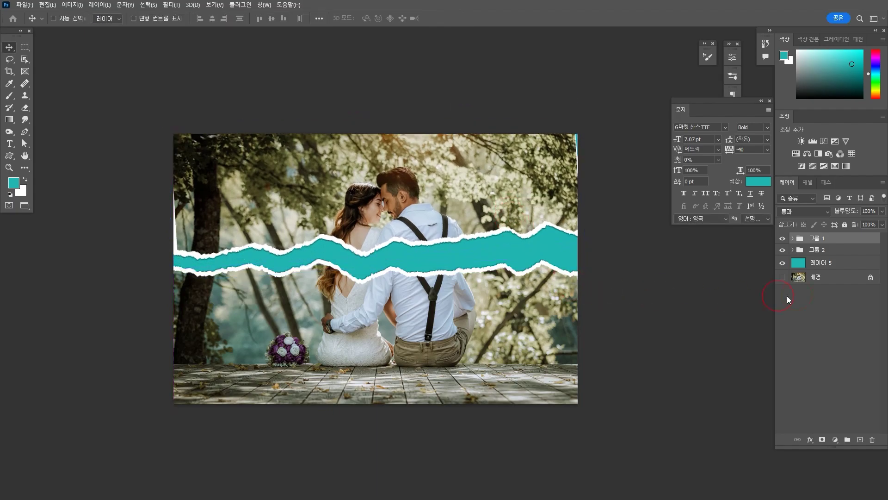
# Step: Rotate the lower torn piece, 그룹 2, clockwise by about 2.3° and reposition it under the upper piece
pyautogui.click(817, 251)
pyautogui.hotkey('ctrl', 't')
pyautogui.moveTo(647, 311); pyautogui.dragTo(640, 381)
pyautogui.moveTo(541, 357); pyautogui.dragTo(512, 361)
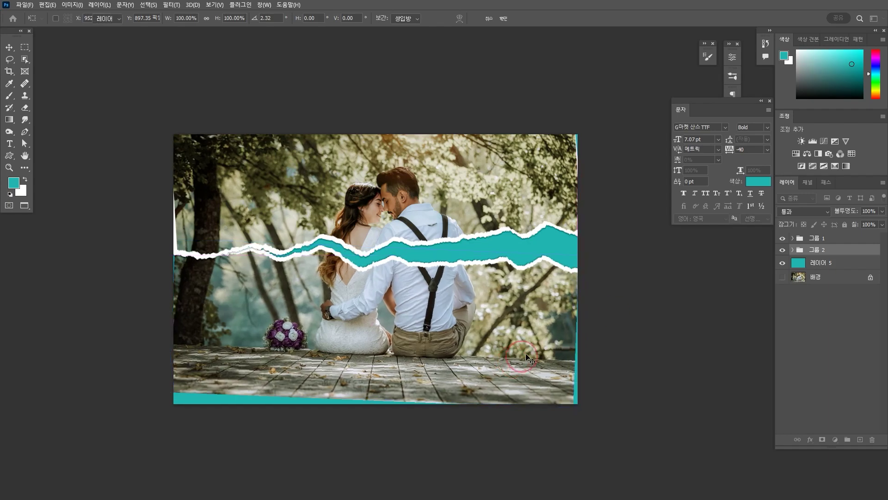
pyautogui.press('Return')
# Step: Place 그룹 2 above 그룹 1, then scale both groups together to about 76% and centre them on the teal background
pyautogui.moveTo(827, 252); pyautogui.dragTo(845, 238)
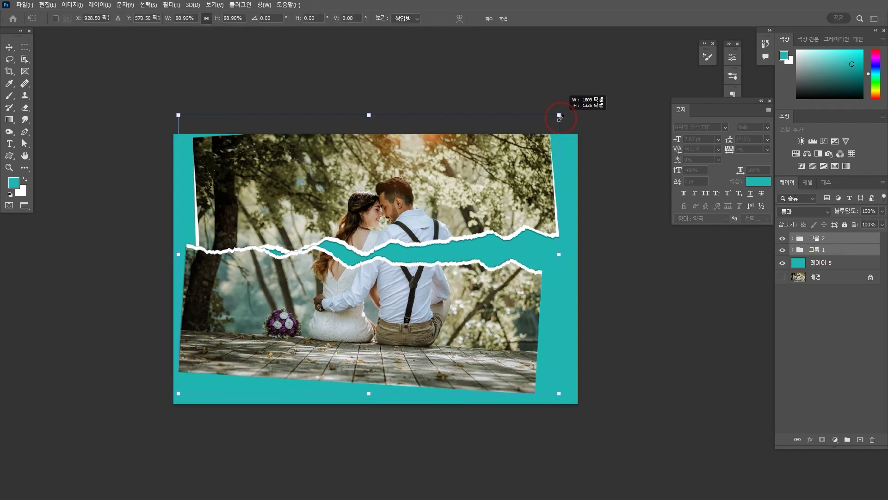
pyautogui.moveTo(563, 117); pyautogui.dragTo(550, 121)
pyautogui.moveTo(532, 225); pyautogui.dragTo(532, 242)
pyautogui.moveTo(548, 404); pyautogui.dragTo(536, 384)
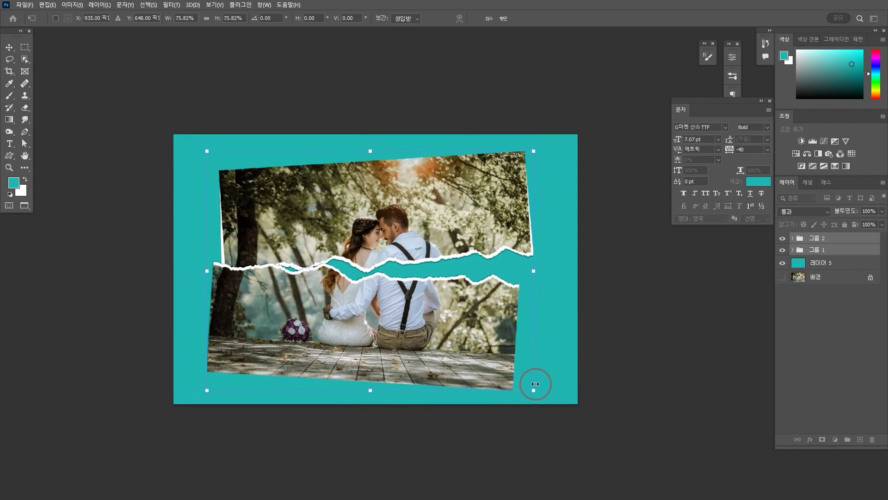
pyautogui.moveTo(485, 329); pyautogui.dragTo(490, 328)
pyautogui.press('Return')
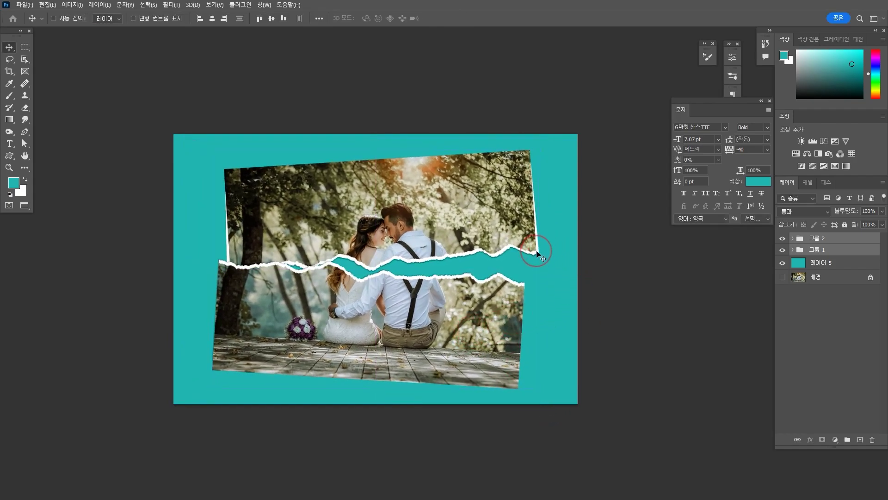
# Step: Add a layer mask to 그룹 1, the group holding the upper torn piece
pyautogui.click(818, 240)
pyautogui.click(783, 239)
pyautogui.click(782, 239)
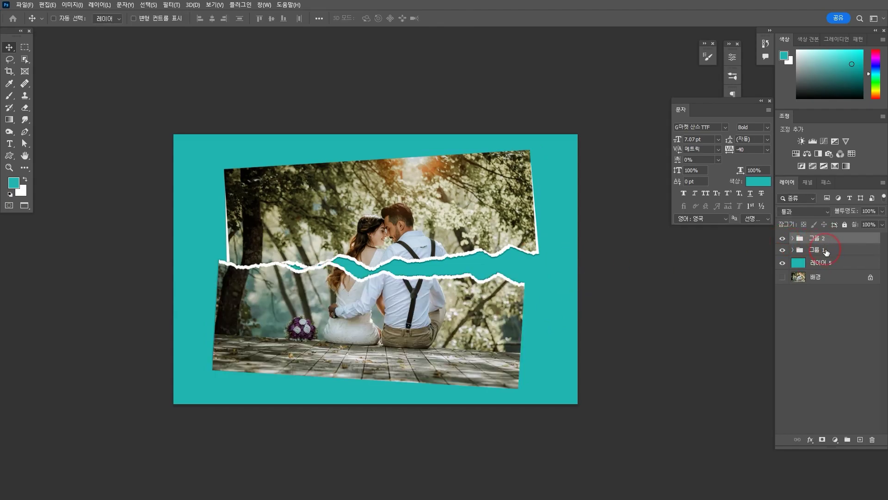
pyautogui.click(825, 250)
pyautogui.click(828, 440)
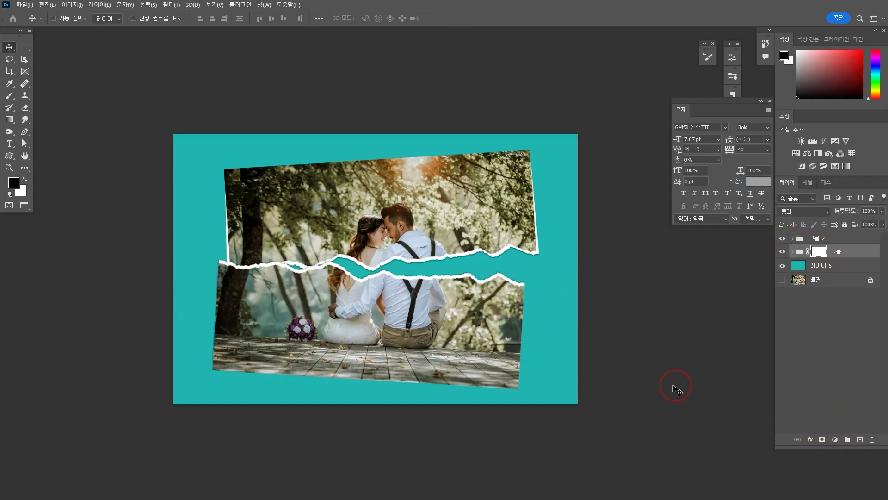
# Step: Trace a closed Pen tool path around the white strip sticking out along the upper piece's right edge
pyautogui.press('p')
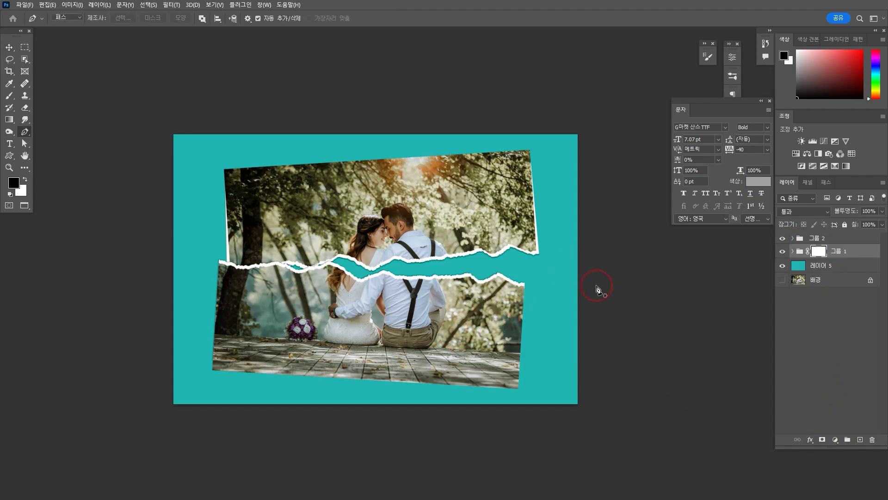
pyautogui.scroll(5, 546, 265)
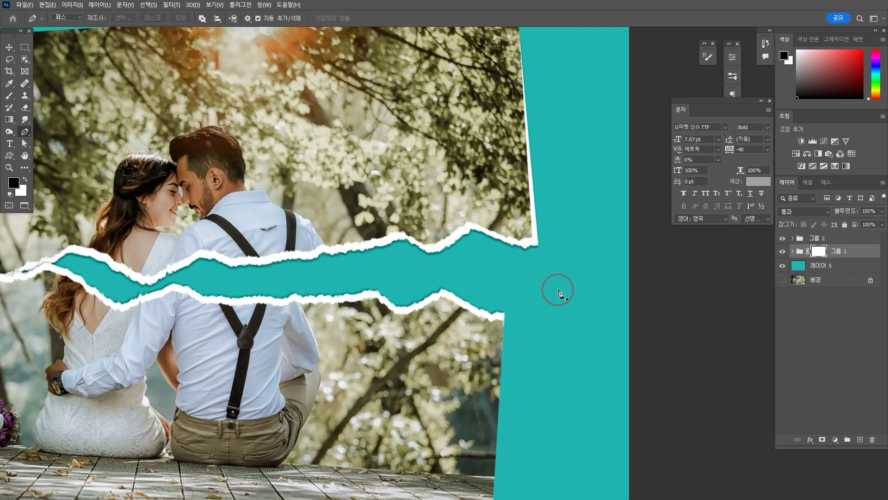
pyautogui.click(533, 253)
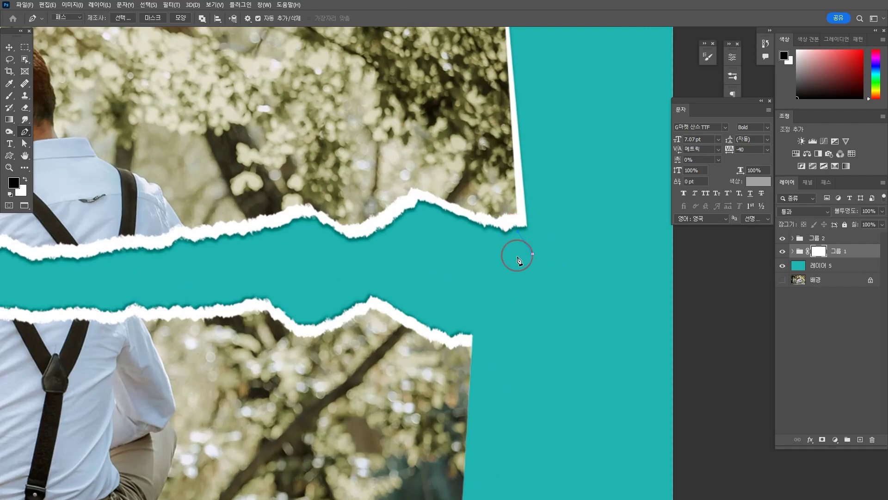
pyautogui.scroll(5, 524, 168)
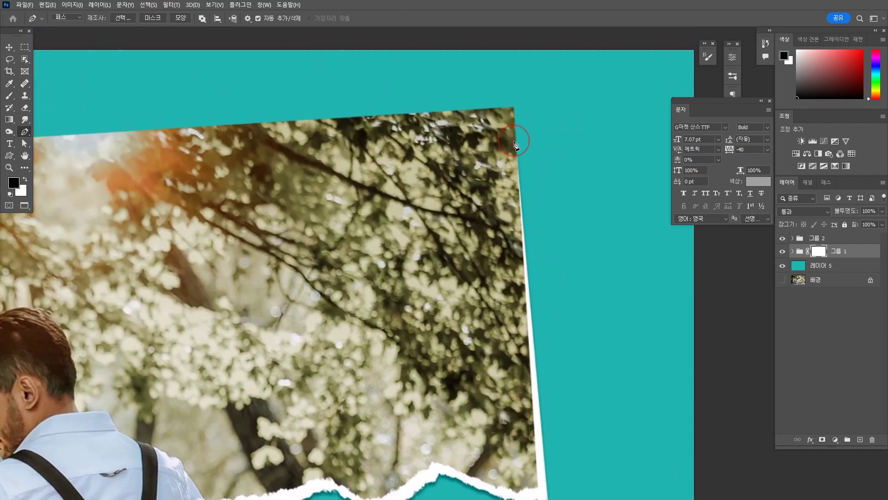
pyautogui.click(577, 121)
pyautogui.moveTo(630, 323); pyautogui.dragTo(564, 180)
pyautogui.click(561, 324)
pyautogui.click(542, 387)
pyautogui.click(488, 384)
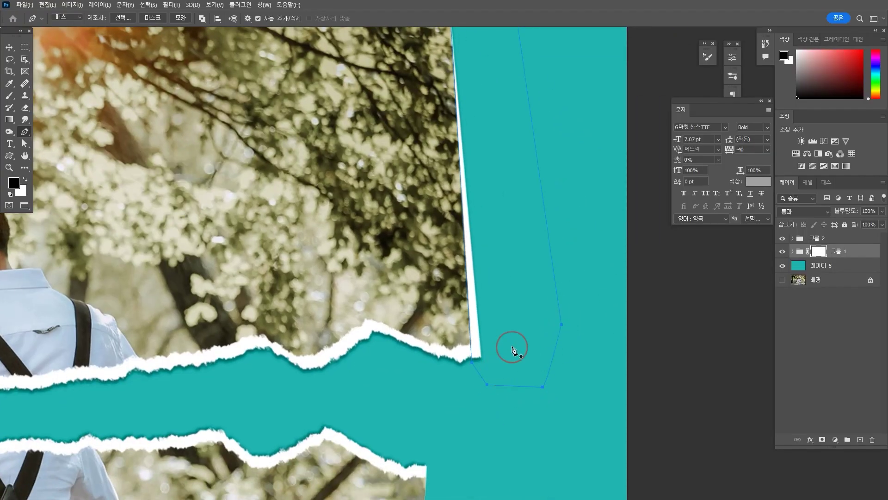
# Step: Convert the right-hand path to a selection, hide that area in the mask of 그룹 1, and deselect
pyautogui.hotkey('ctrl', 'Return')
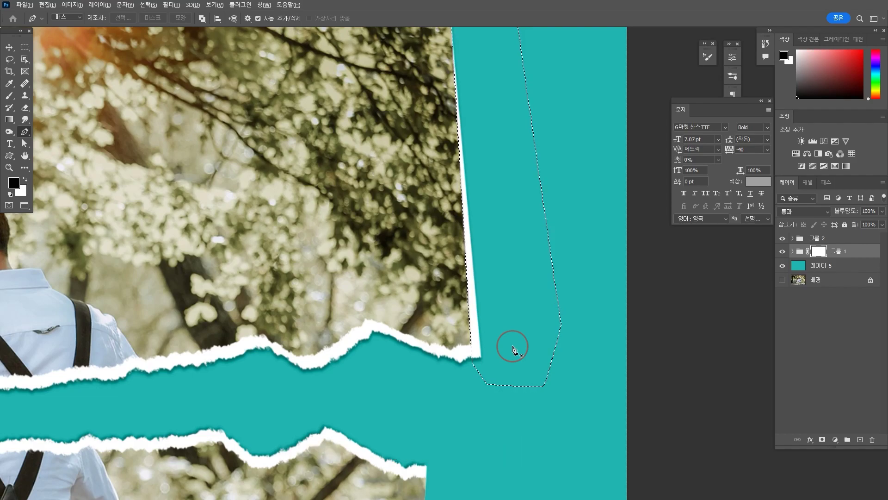
pyautogui.press('Delete')
pyautogui.hotkey('ctrl', 'd')
pyautogui.hotkey('ctrl', '0')
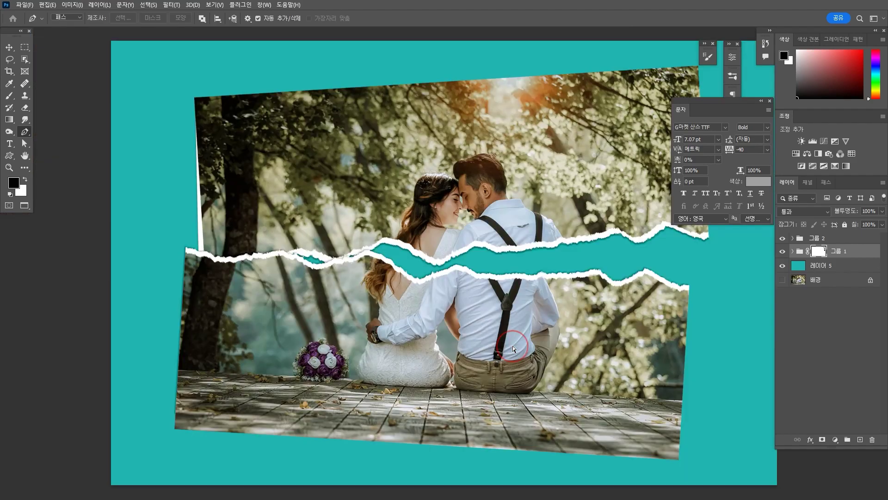
# Step: Trace a closed Pen tool path around the white strip sticking out along the upper piece's left edge
pyautogui.scroll(-1, 513, 346)
pyautogui.moveTo(450, 345); pyautogui.dragTo(399, 345)
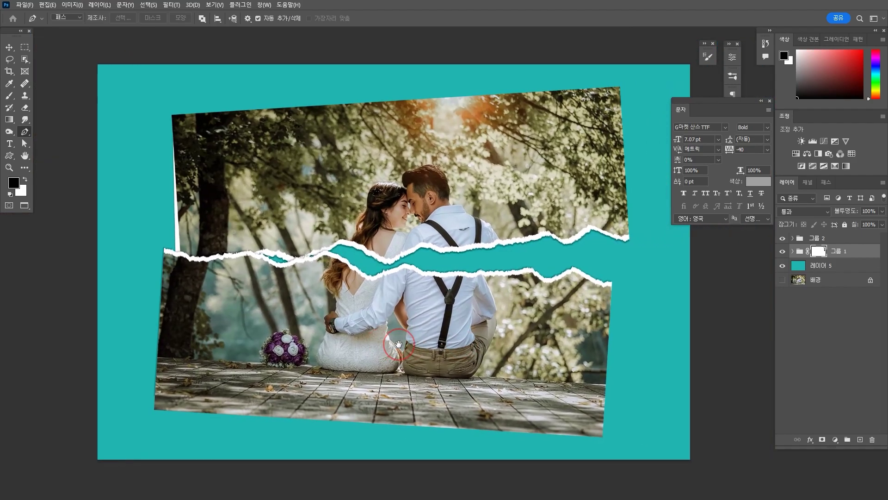
pyautogui.scroll(4, 165, 232)
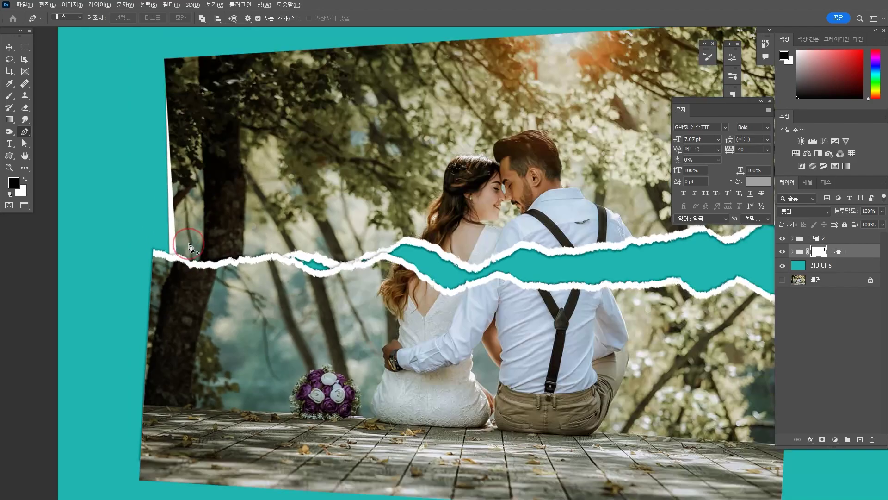
pyautogui.scroll(5, 180, 189)
pyautogui.click(183, 138)
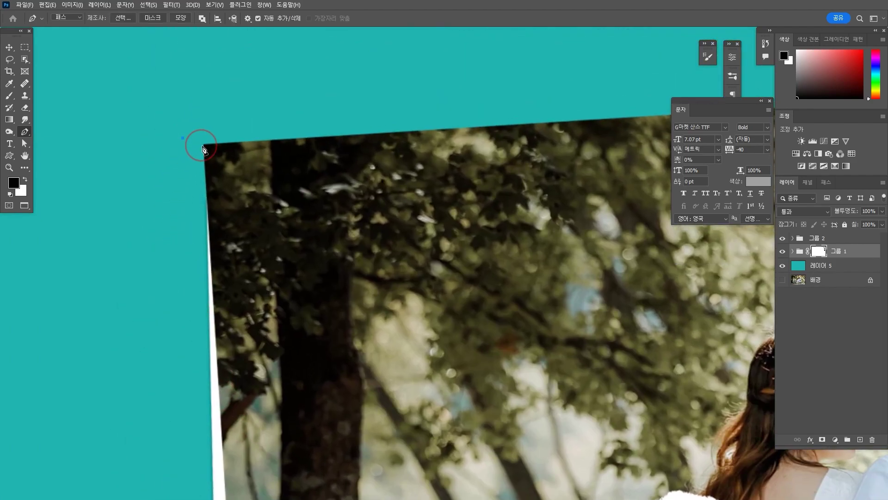
pyautogui.scroll(-5, 275, 237)
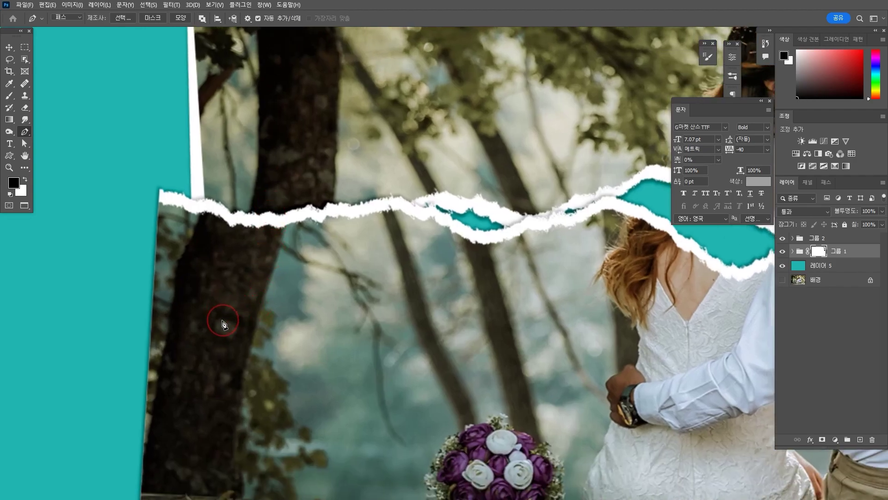
pyautogui.click(213, 341)
pyautogui.click(94, 356)
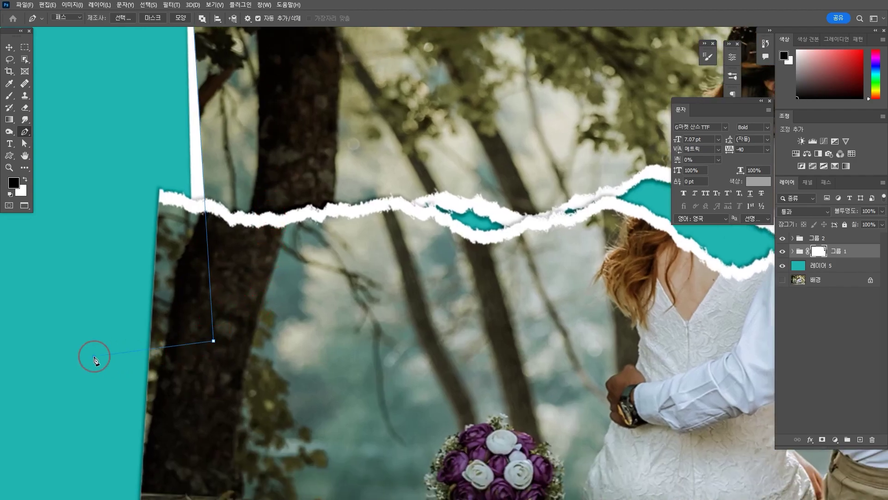
pyautogui.moveTo(77, 144); pyautogui.dragTo(148, 370)
pyautogui.click(179, 162)
pyautogui.click(231, 39)
# Step: Convert the left-hand path to a selection, hide the white strip in the mask of 그룹 1, and deselect
pyautogui.hotkey('ctrl', 'Return')
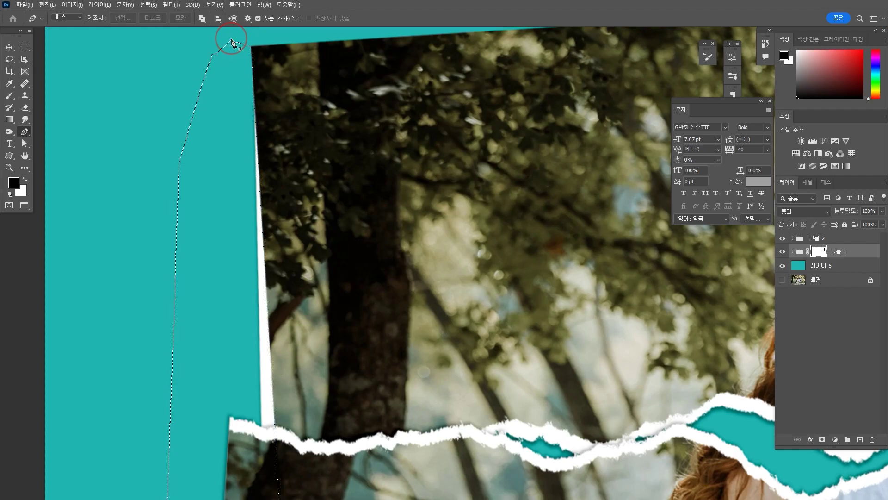
pyautogui.press('Delete')
pyautogui.hotkey('ctrl', 'd')
pyautogui.scroll(-6, 322, 247)
pyautogui.moveTo(533, 312); pyautogui.dragTo(393, 289)
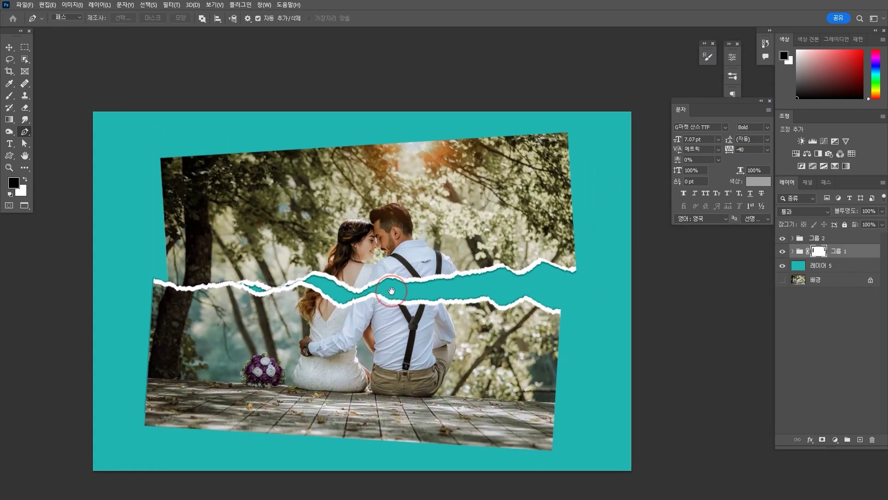
pyautogui.scroll(-1, 419, 301)
pyautogui.moveTo(541, 334); pyautogui.dragTo(551, 325)
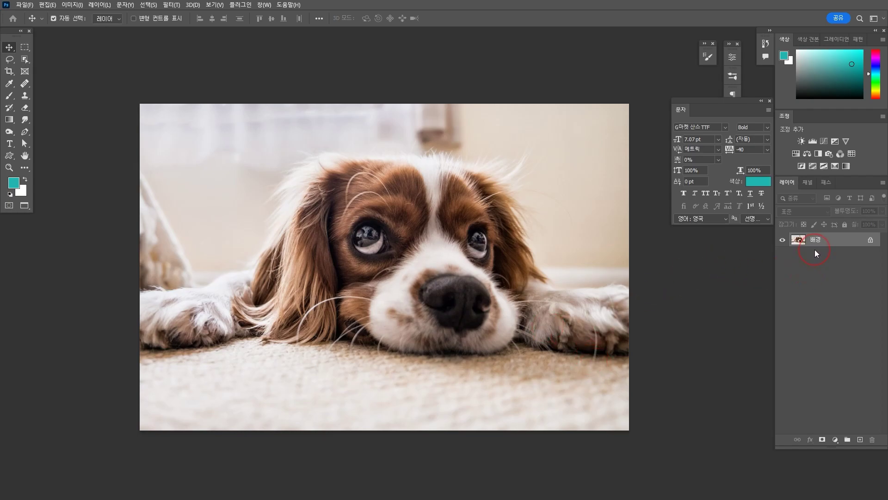
# Step: Duplicate the background layer of the dog photo
pyautogui.hotkey('ctrl', 'j')
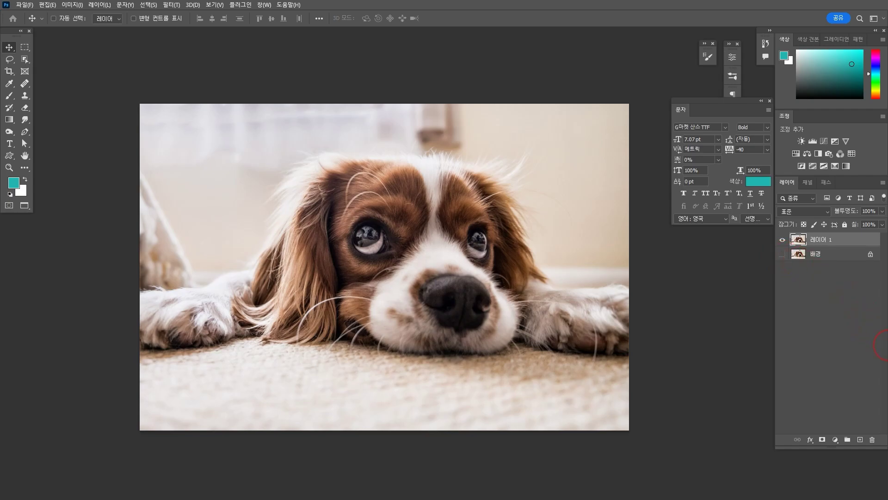
# Step: Lasso a wavy freehand selection around the left part of the dog photo, running from top to bottom through the dog's ear
pyautogui.press('l')
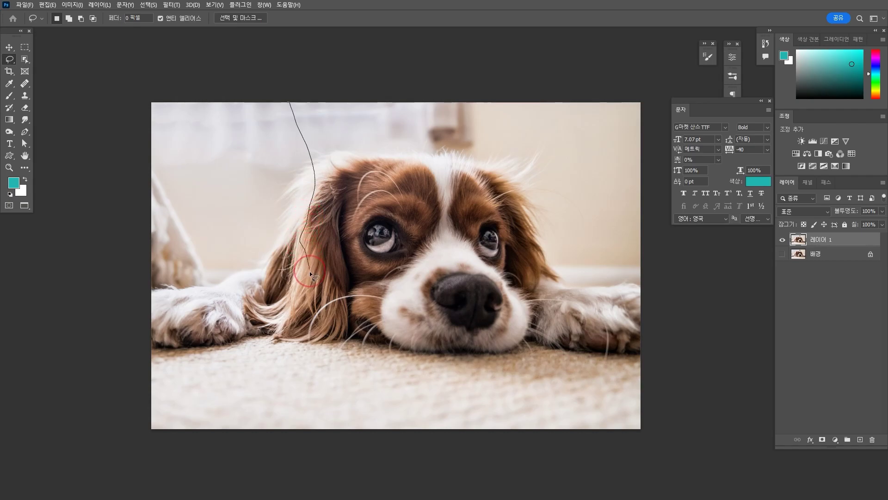
pyautogui.moveTo(304, 340); pyautogui.dragTo(300, 364)
pyautogui.moveTo(170, 445)
pyautogui.mouseDown()
pyautogui.moveTo(111, 428)
pyautogui.moveTo(65, 79)
pyautogui.mouseUp()
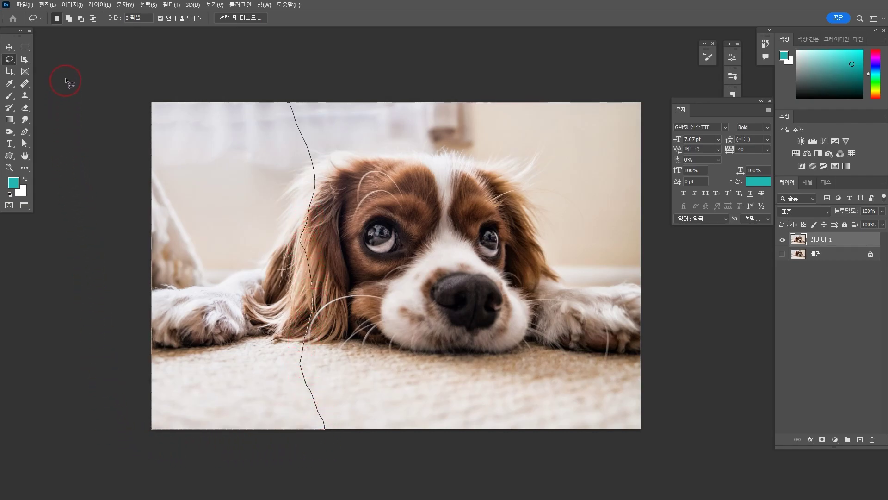
pyautogui.moveTo(285, 63); pyautogui.dragTo(287, 63)
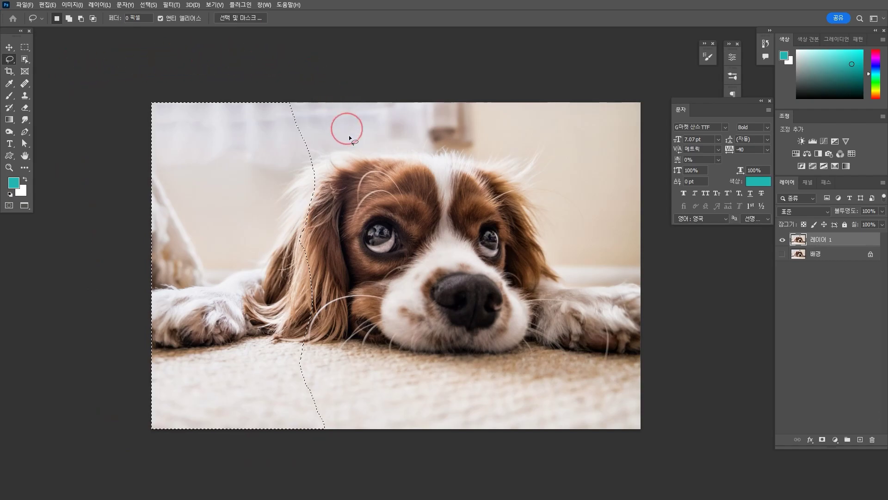
# Step: Cut the selected area of 레이어 1 onto its own layer and check both pieces by toggling their visibility
pyautogui.scroll(-1, 369, 155)
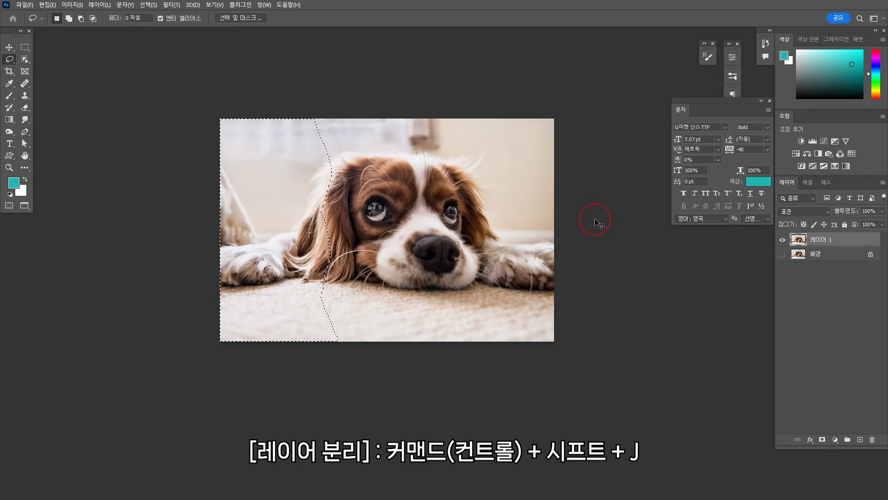
pyautogui.hotkey('ctrl', 'shift', 'j')
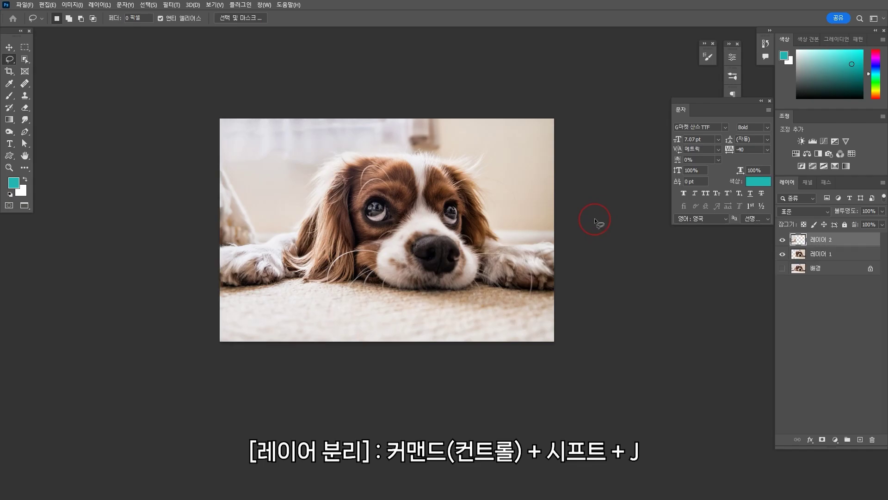
pyautogui.click(782, 254)
pyautogui.click(782, 253)
pyautogui.click(782, 240)
pyautogui.click(782, 240)
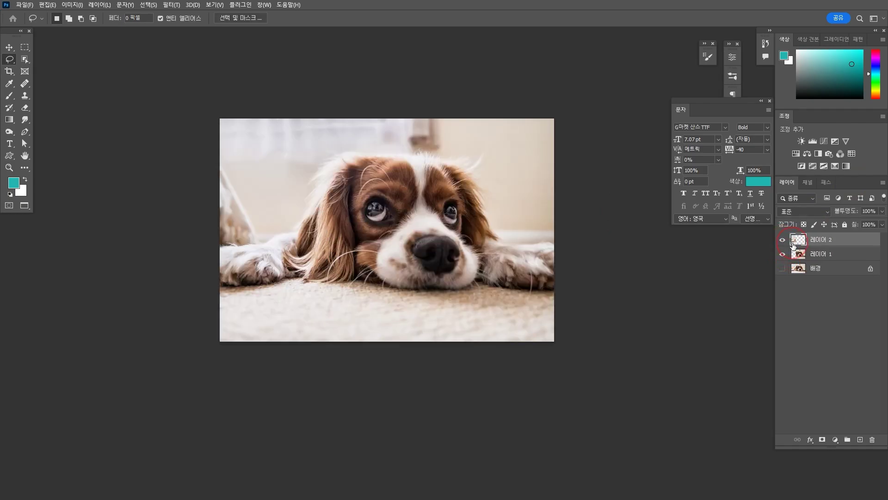
# Step: Move the right-hand piece on 레이어 1 to the right to open a wavy gap between the halves
pyautogui.click(822, 258)
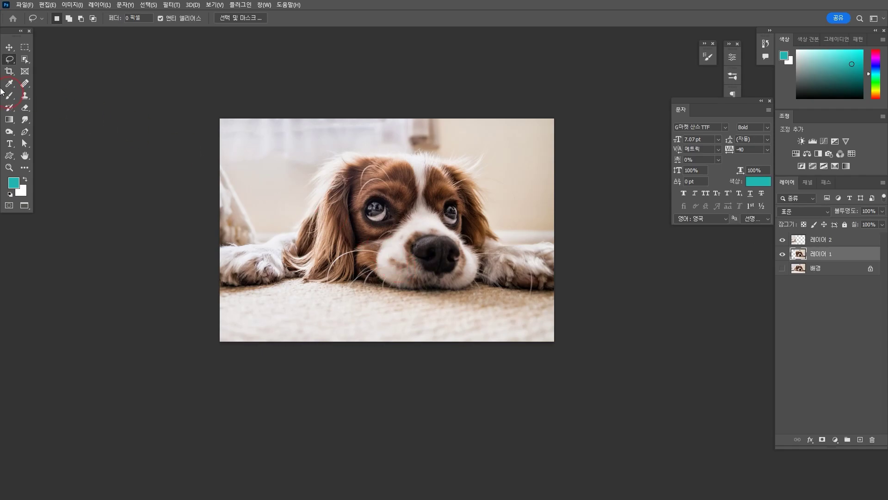
pyautogui.click(8, 47)
pyautogui.moveTo(392, 265); pyautogui.dragTo(440, 264)
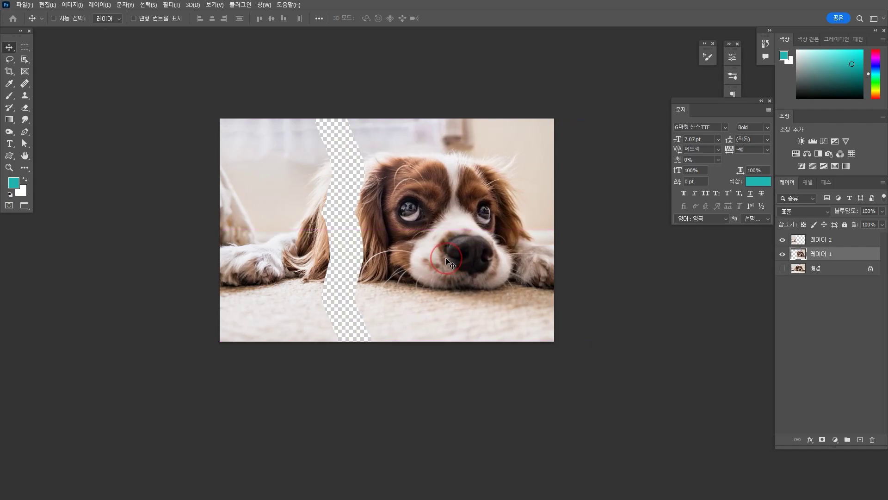
# Step: Set up the Brush with the rough 50-pixel tip, 1% spacing and Shape Dynamics angle jitter at 50%
pyautogui.click(10, 96)
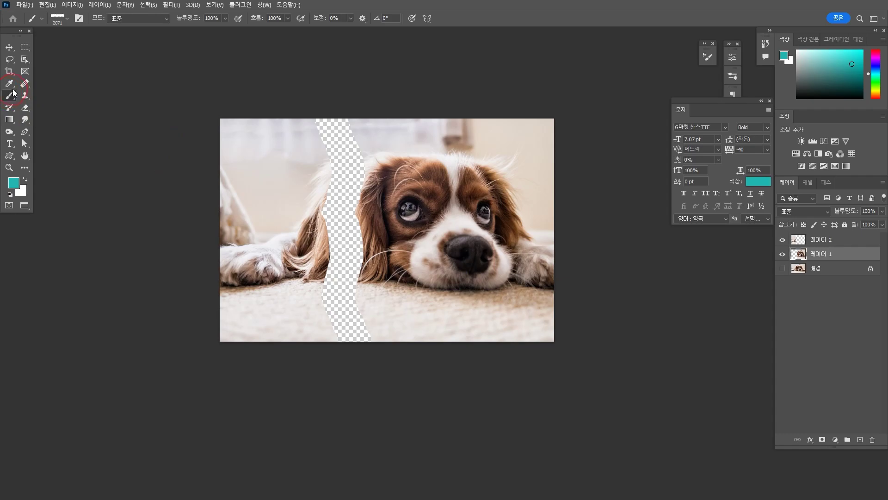
pyautogui.click(80, 18)
pyautogui.click(79, 21)
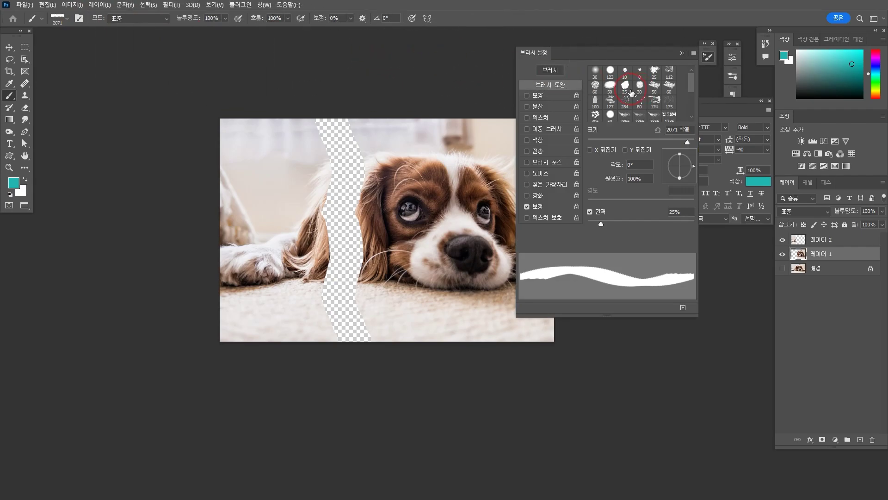
pyautogui.click(656, 86)
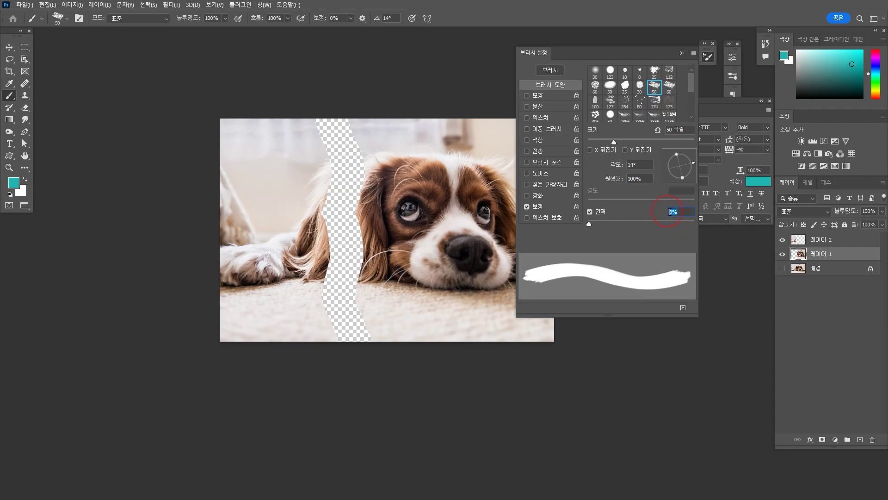
pyautogui.click(547, 96)
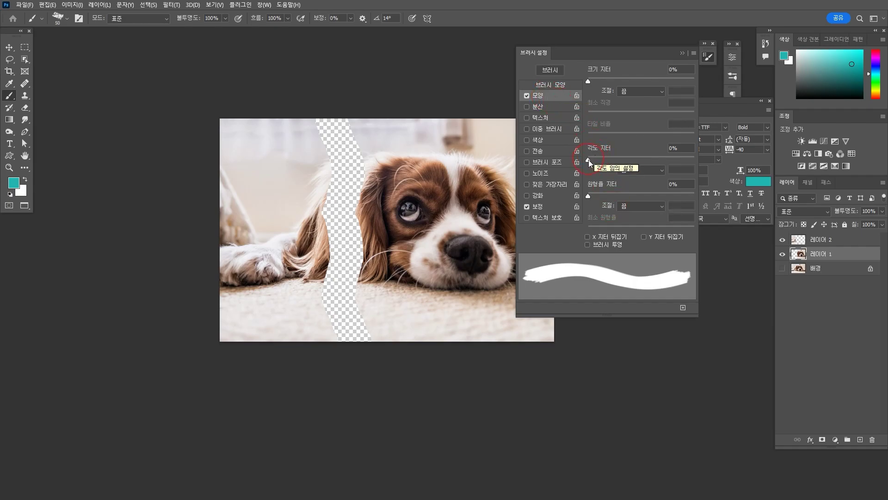
pyautogui.moveTo(589, 160); pyautogui.dragTo(596, 160)
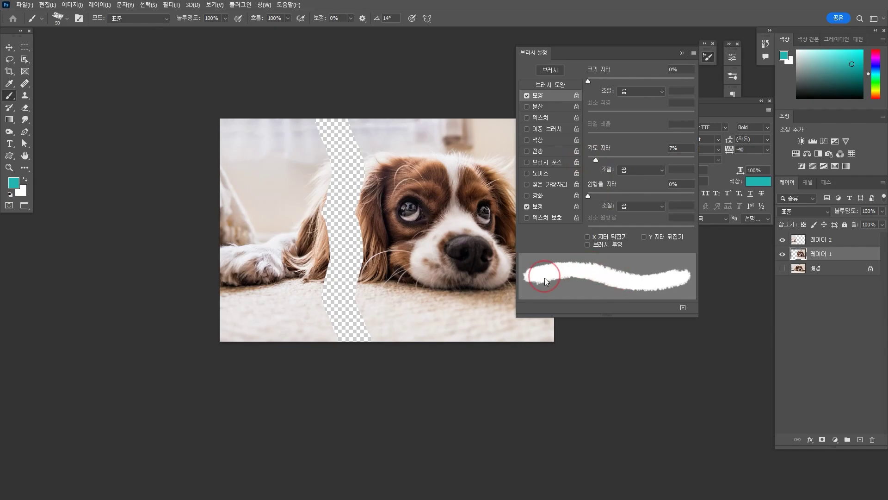
pyautogui.moveTo(597, 160)
pyautogui.mouseDown()
pyautogui.moveTo(588, 161)
pyautogui.moveTo(644, 155)
pyautogui.mouseUp()
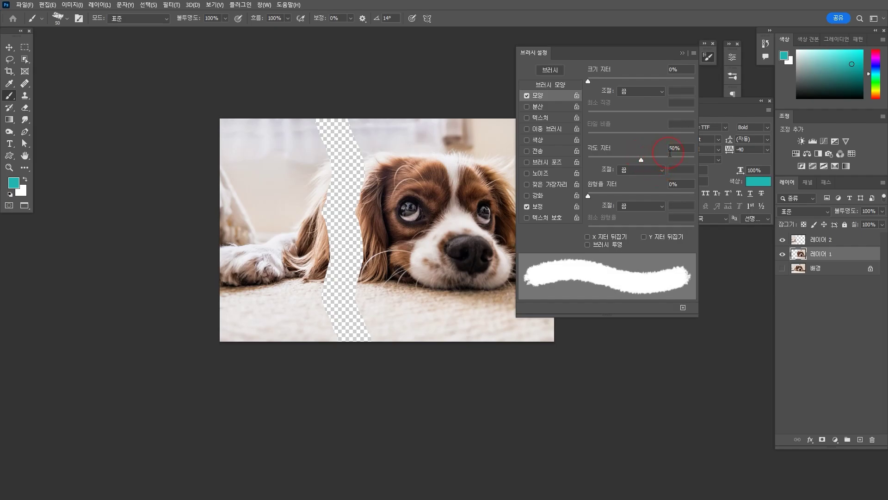
pyautogui.click(681, 52)
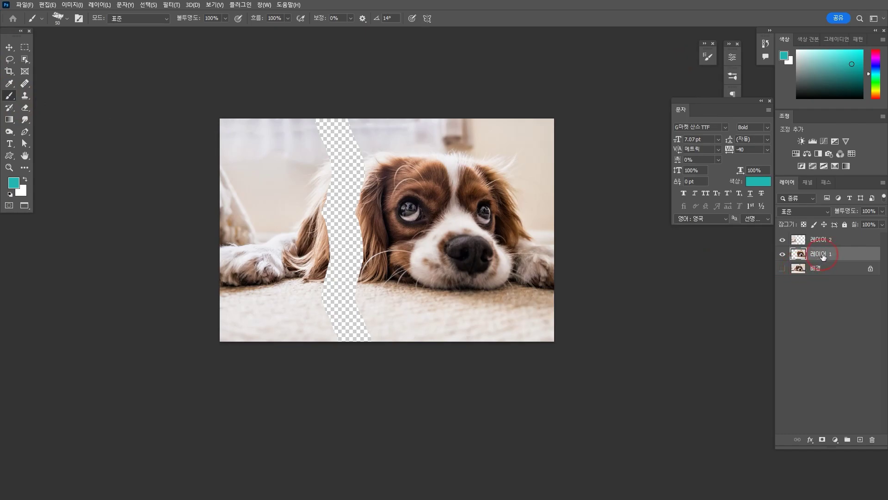
# Step: Add a layer mask to 레이어 1 and roughen the upper part of its torn edge with a size 45 black brush
pyautogui.click(823, 440)
pyautogui.scroll(2, 333, 200)
pyautogui.scroll(2, 336, 203)
pyautogui.moveTo(445, 141)
pyautogui.mouseDown()
pyautogui.moveTo(422, 206)
pyautogui.moveTo(451, 183)
pyautogui.mouseUp()
pyautogui.scroll(-2, 420, 175)
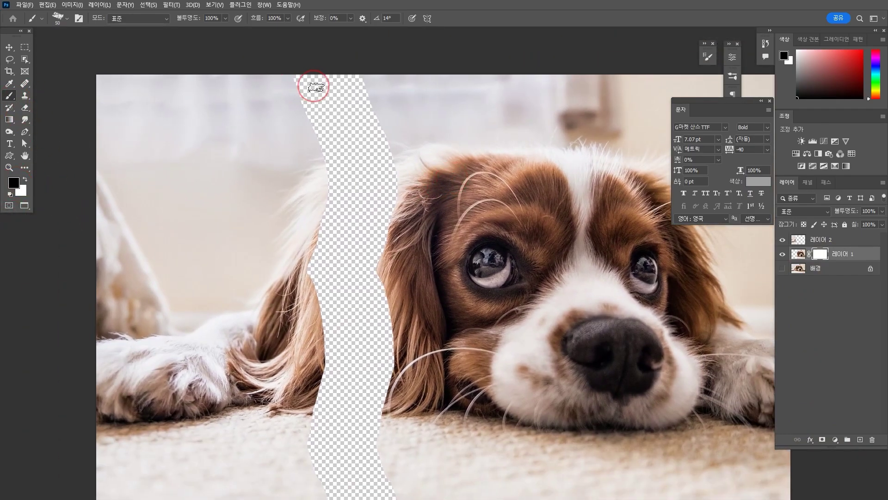
pyautogui.press('[')
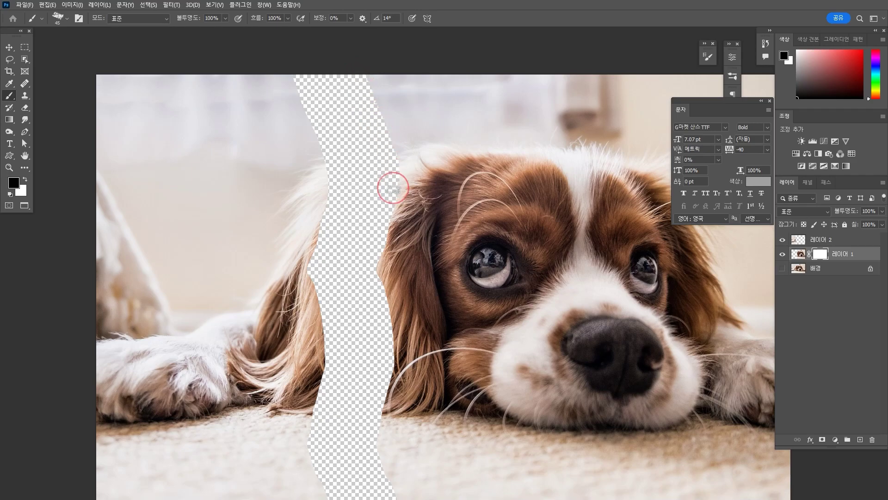
pyautogui.moveTo(389, 223); pyautogui.dragTo(382, 127)
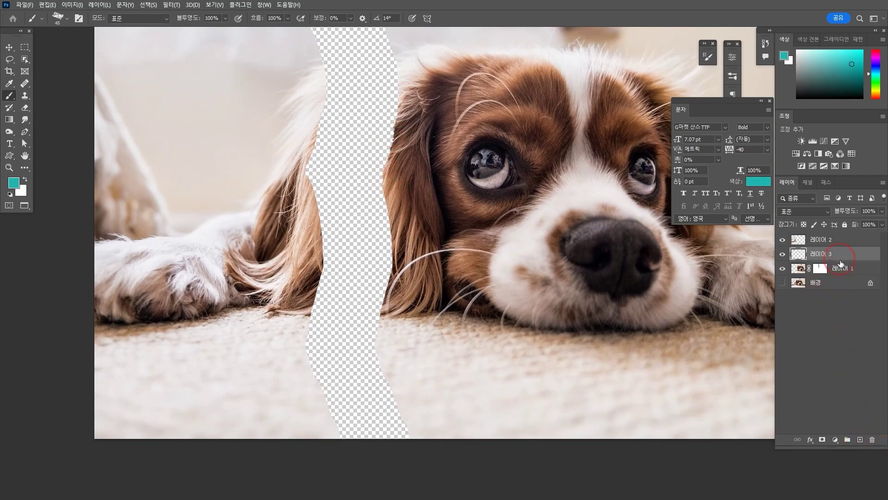
# Step: Create a new layer beneath 레이어 1 and fill it with black
pyautogui.hotkey('ctrl', 'shift', 'alt', 'n')
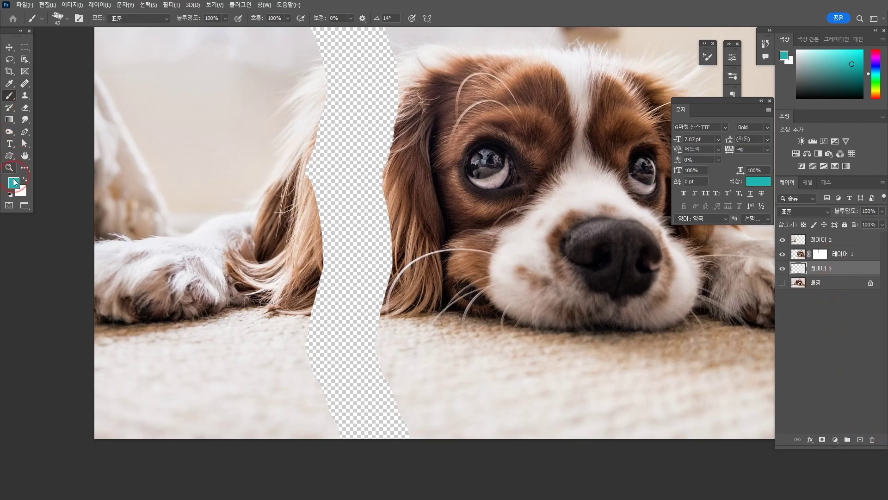
pyautogui.click(10, 193)
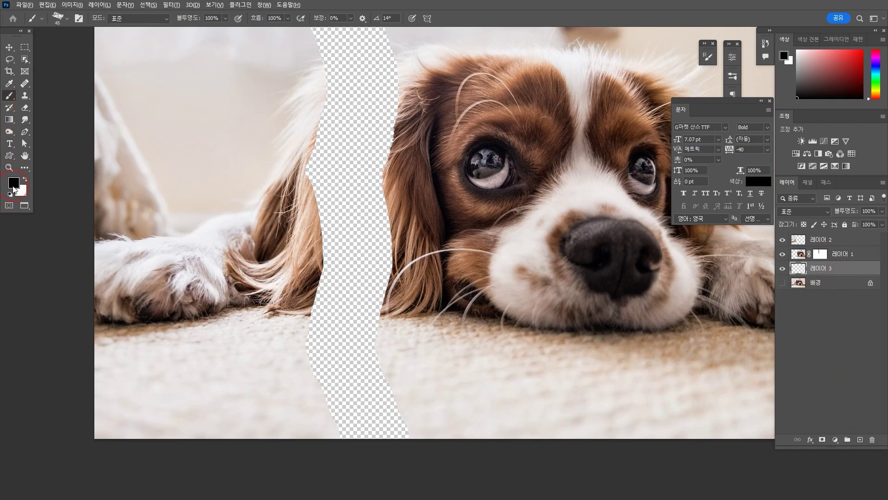
pyautogui.hotkey('alt', 'Delete')
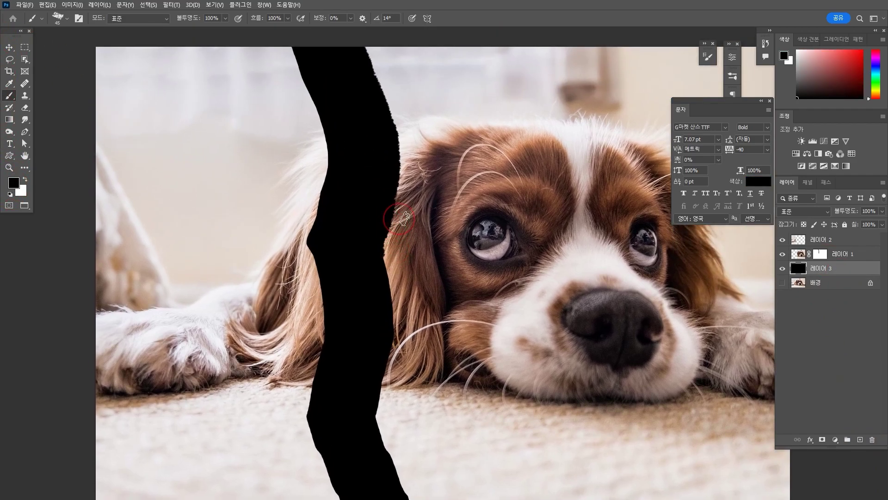
# Step: Paint black in the mask of 레이어 1 to roughen the rest of the right piece's torn edge down to the bottom
pyautogui.click(821, 255)
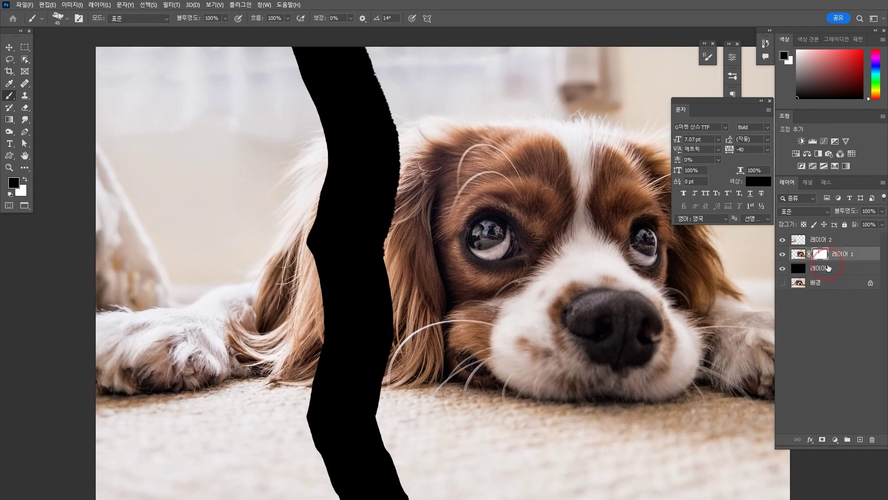
pyautogui.click(11, 96)
pyautogui.moveTo(382, 271)
pyautogui.mouseDown()
pyautogui.moveTo(392, 320)
pyautogui.moveTo(375, 434)
pyautogui.mouseUp()
pyautogui.moveTo(357, 377); pyautogui.dragTo(305, 168)
pyautogui.moveTo(323, 216)
pyautogui.mouseDown()
pyautogui.moveTo(323, 240)
pyautogui.moveTo(358, 306)
pyautogui.mouseUp()
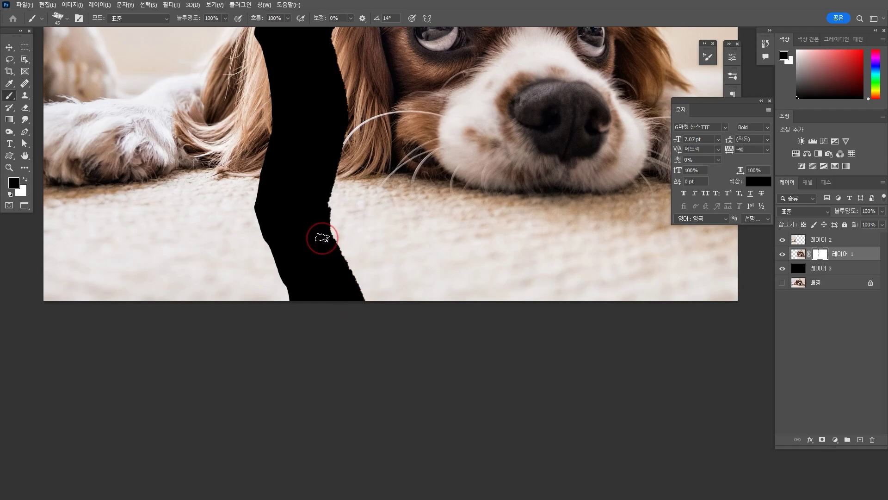
pyautogui.scroll(-2, 328, 290)
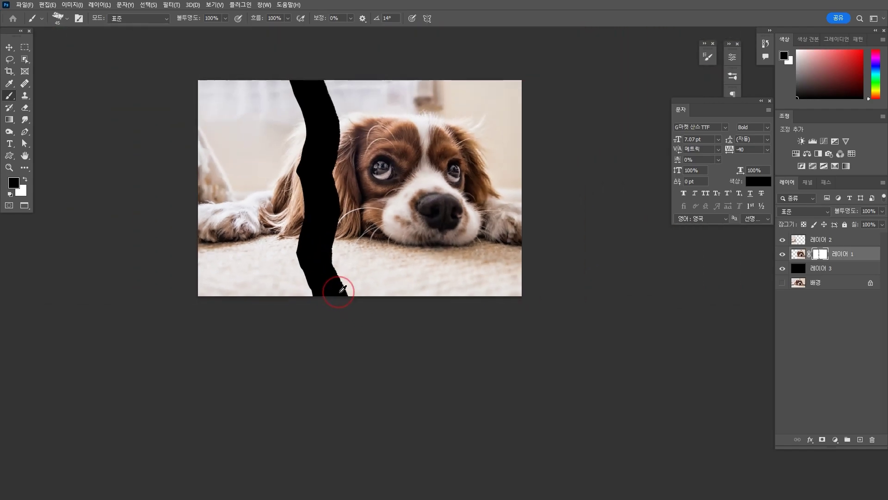
pyautogui.scroll(1, 341, 192)
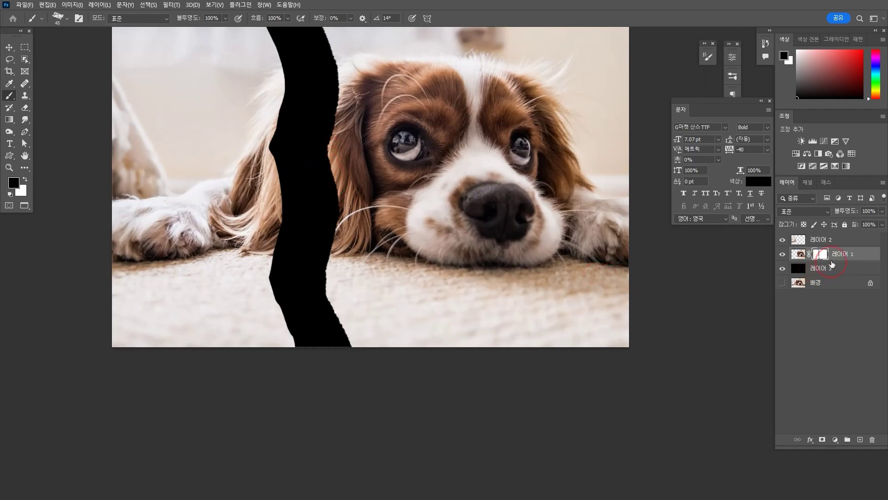
# Step: Add a layer mask to 레이어 2 and roughen the left piece's torn edge in black along its full height
pyautogui.click(831, 239)
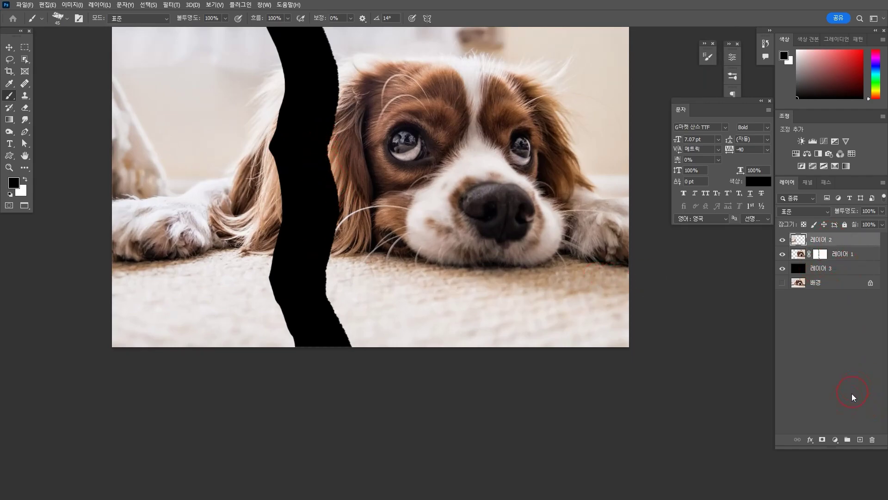
pyautogui.click(822, 440)
pyautogui.scroll(3, 419, 211)
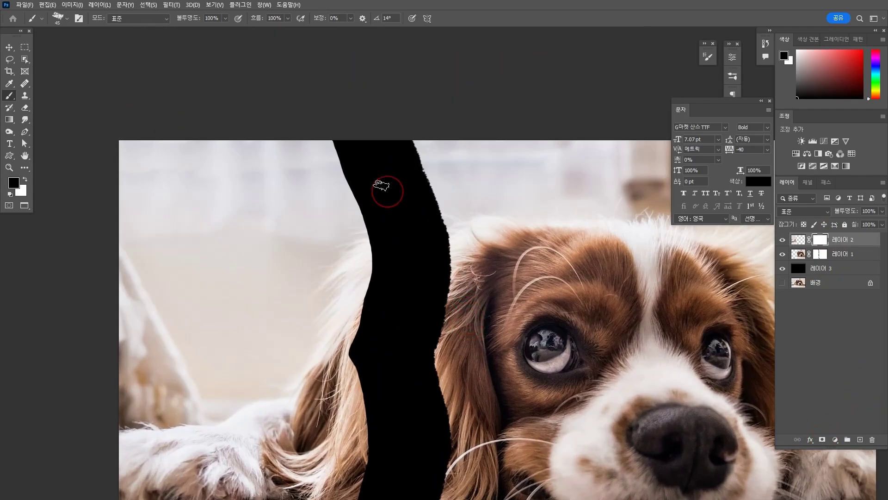
pyautogui.moveTo(333, 139)
pyautogui.mouseDown()
pyautogui.moveTo(383, 267)
pyautogui.moveTo(356, 134)
pyautogui.moveTo(358, 192)
pyautogui.moveTo(338, 257)
pyautogui.moveTo(346, 292)
pyautogui.moveTo(337, 159)
pyautogui.moveTo(348, 238)
pyautogui.moveTo(327, 319)
pyautogui.moveTo(348, 376)
pyautogui.moveTo(375, 373)
pyautogui.moveTo(361, 290)
pyautogui.moveTo(338, 294)
pyautogui.moveTo(322, 276)
pyautogui.moveTo(347, 355)
pyautogui.mouseUp()
pyautogui.scroll(-3, 357, 354)
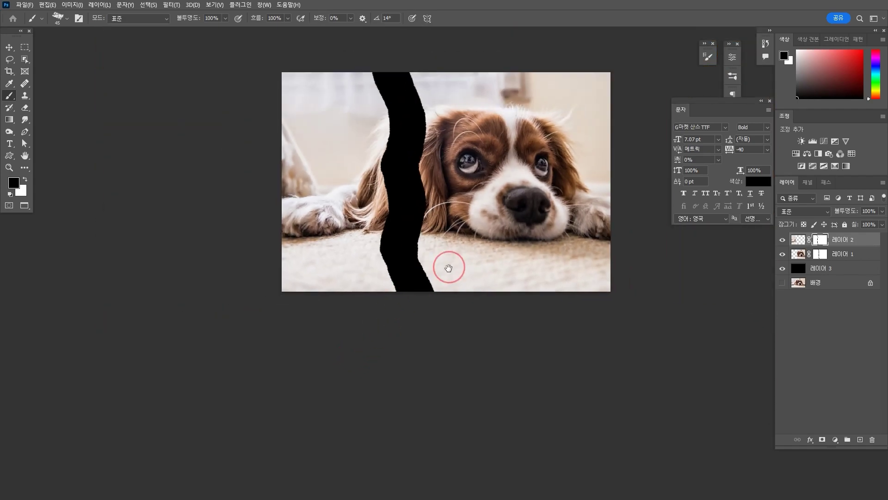
pyautogui.moveTo(450, 263); pyautogui.dragTo(367, 297)
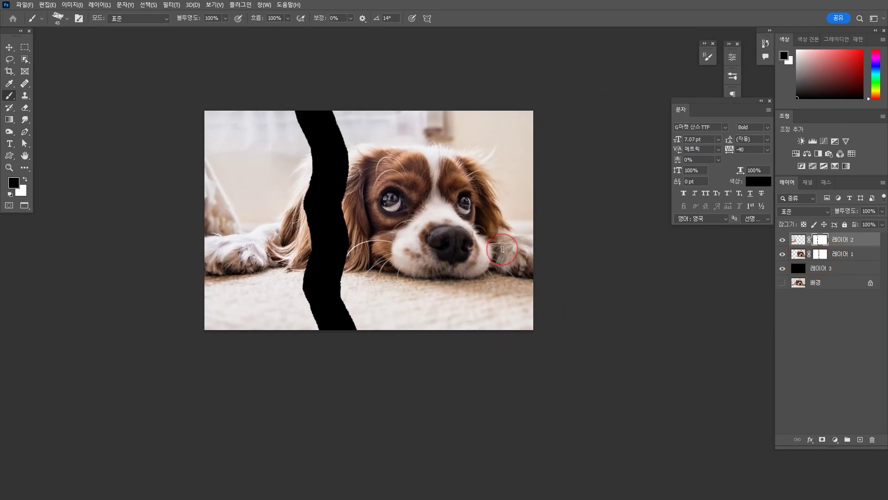
# Step: Create a new layer above the black 레이어 3 and name it 흰색종이
pyautogui.click(821, 270)
pyautogui.hotkey('ctrl', '+')
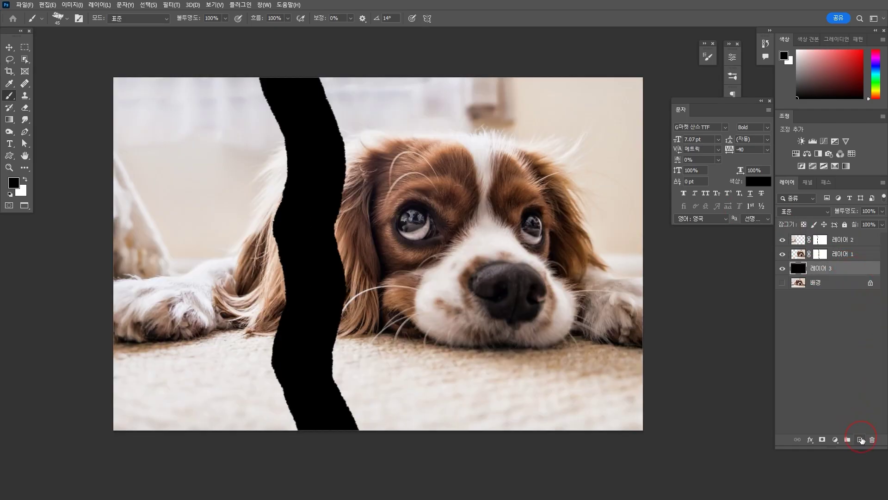
pyautogui.click(861, 439)
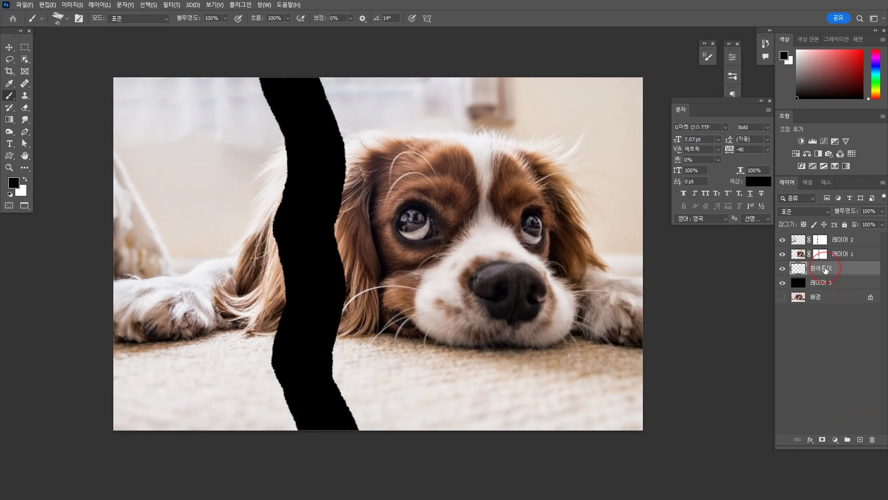
# Step: Paint a white paper edge along the right side of the gap on the 흰색종이 layer
pyautogui.click(26, 181)
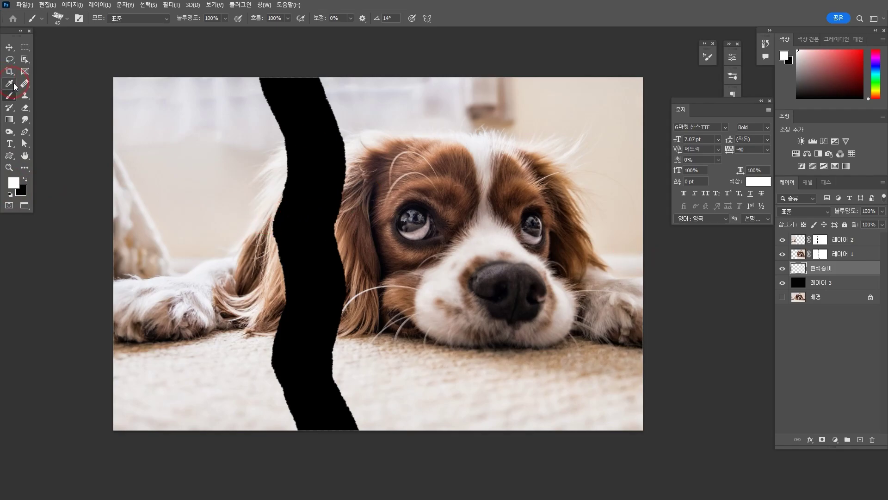
pyautogui.moveTo(319, 78)
pyautogui.mouseDown()
pyautogui.moveTo(346, 187)
pyautogui.moveTo(339, 255)
pyautogui.moveTo(346, 283)
pyautogui.moveTo(330, 329)
pyautogui.moveTo(331, 362)
pyautogui.moveTo(356, 428)
pyautogui.mouseUp()
pyautogui.scroll(-1, 377, 412)
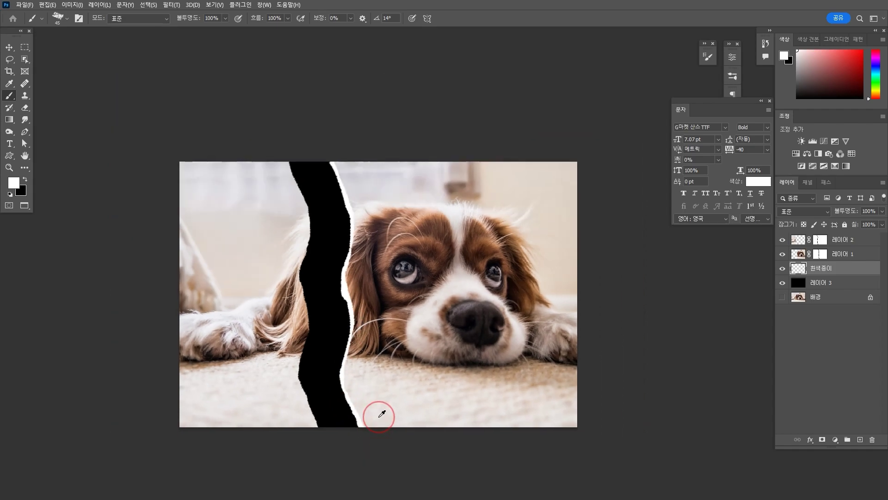
pyautogui.scroll(1, 341, 374)
pyautogui.moveTo(394, 259); pyautogui.dragTo(389, 254)
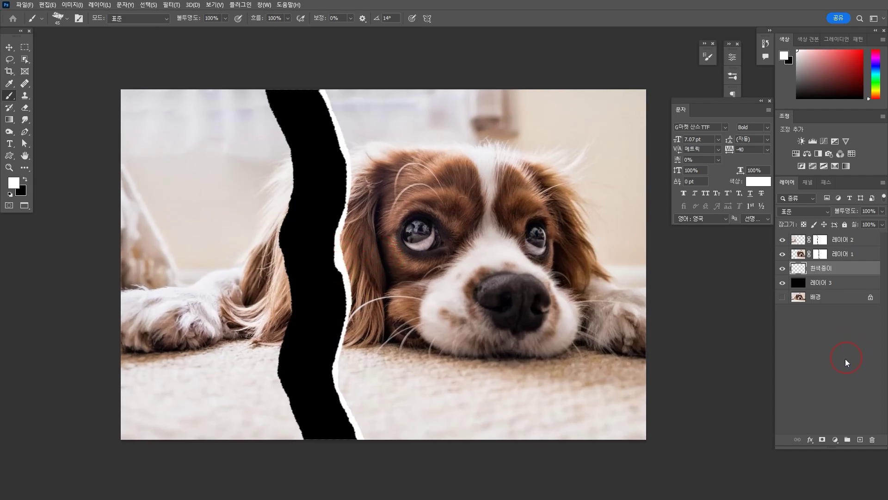
# Step: Add a layer mask to 흰색종이 and paint black with a size 40 brush to roughen the white paper edge
pyautogui.click(821, 439)
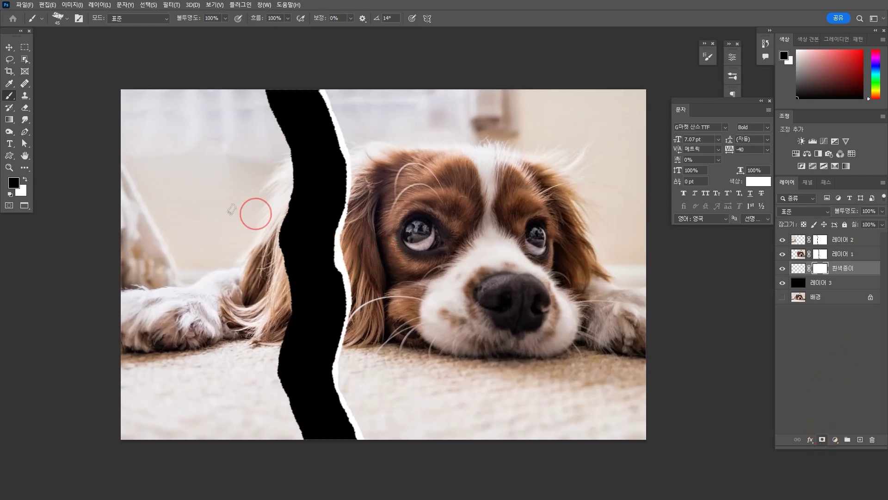
pyautogui.press('[')
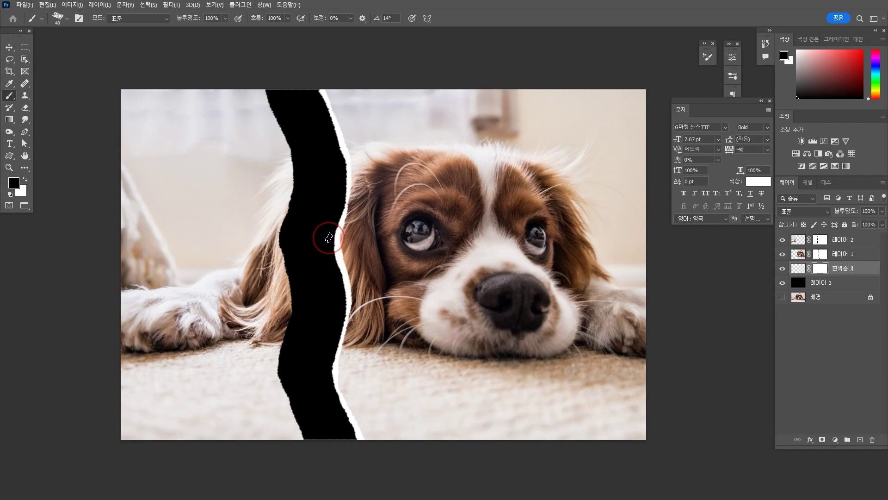
pyautogui.moveTo(333, 266); pyautogui.dragTo(337, 207)
pyautogui.scroll(-1, 374, 323)
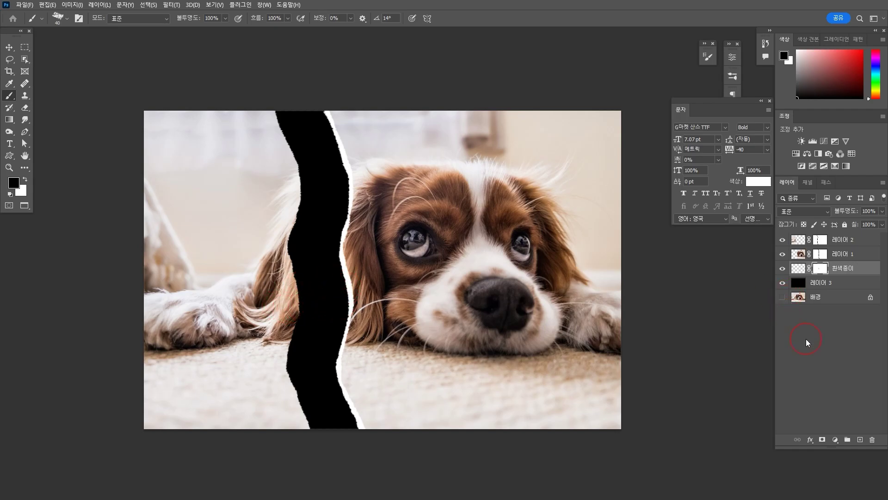
# Step: Create a layer named 좌측흰색종이 above 흰색종이 and paint a white paper edge along the left side of the gap
pyautogui.click(859, 439)
pyautogui.press('x')
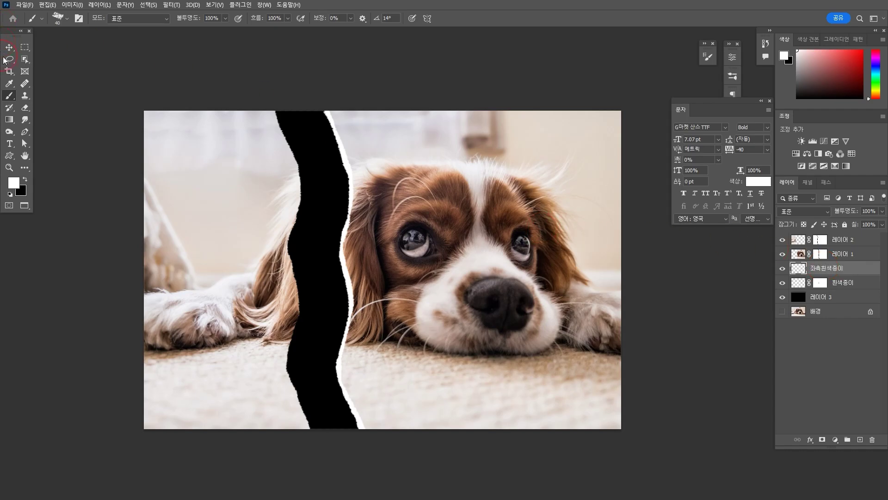
pyautogui.scroll(2, 319, 162)
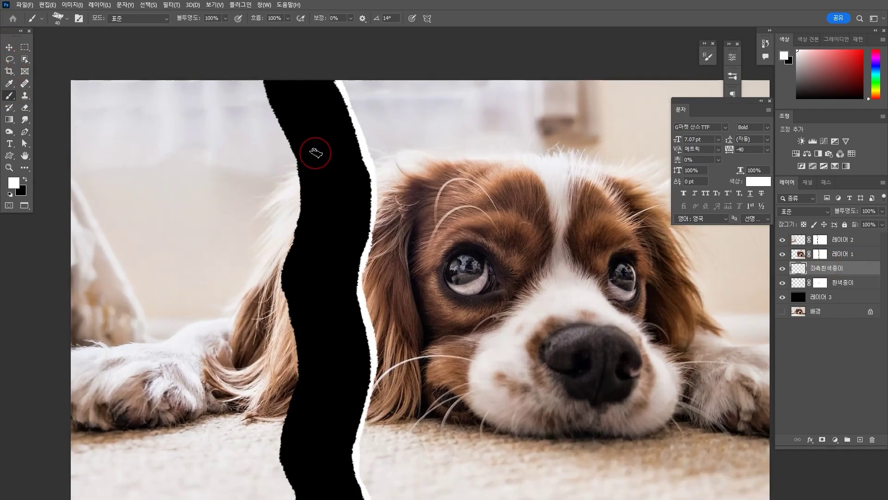
pyautogui.scroll(1, 296, 139)
pyautogui.moveTo(269, 119)
pyautogui.mouseDown()
pyautogui.moveTo(303, 191)
pyautogui.moveTo(304, 254)
pyautogui.moveTo(291, 308)
pyautogui.moveTo(298, 341)
pyautogui.moveTo(266, 158)
pyautogui.moveTo(283, 229)
pyautogui.moveTo(256, 337)
pyautogui.moveTo(242, 238)
pyautogui.mouseUp()
pyautogui.moveTo(245, 229)
pyautogui.mouseDown()
pyautogui.moveTo(290, 336)
pyautogui.moveTo(290, 303)
pyautogui.moveTo(303, 321)
pyautogui.mouseUp()
pyautogui.scroll(-2, 292, 333)
pyautogui.scroll(3, 389, 307)
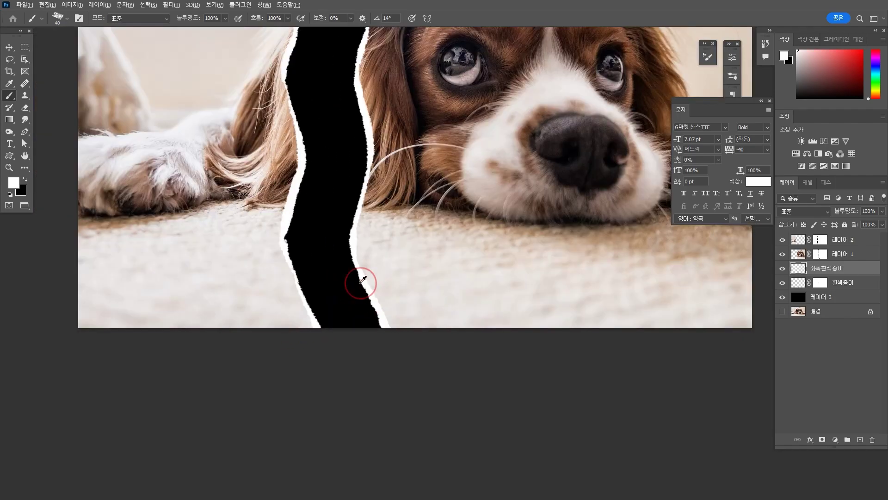
pyautogui.moveTo(257, 207); pyautogui.dragTo(265, 226)
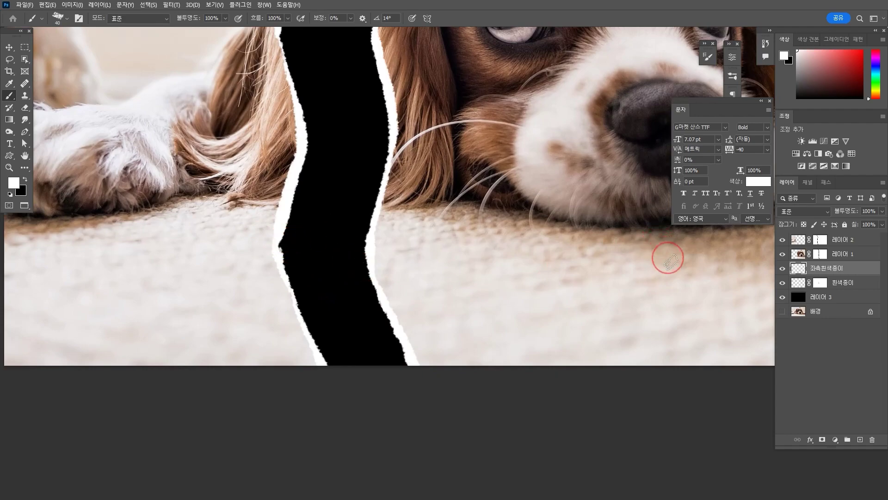
# Step: Add a layer mask to 좌측흰색종이 and paint black along its white edge to make it irregular
pyautogui.click(822, 440)
pyautogui.press('x')
pyautogui.moveTo(288, 232)
pyautogui.mouseDown()
pyautogui.moveTo(316, 149)
pyautogui.moveTo(317, 105)
pyautogui.moveTo(338, 162)
pyautogui.moveTo(346, 230)
pyautogui.mouseUp()
pyautogui.moveTo(355, 139); pyautogui.dragTo(346, 226)
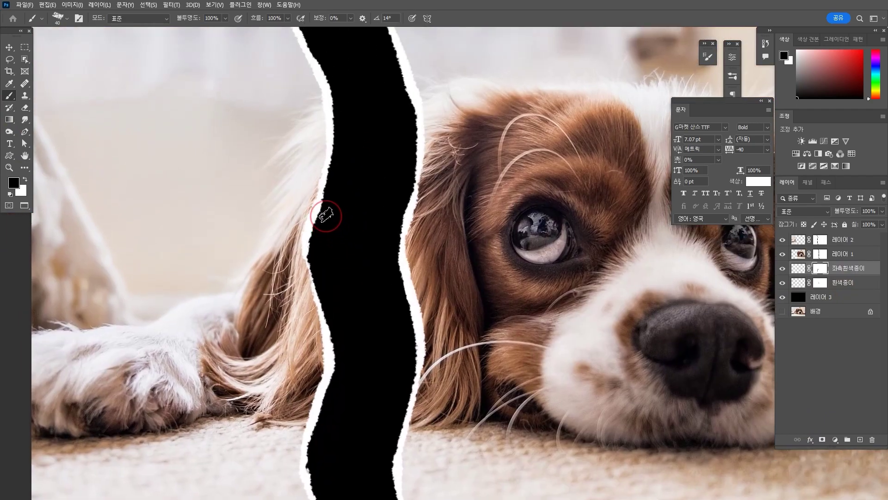
pyautogui.moveTo(356, 112); pyautogui.dragTo(365, 257)
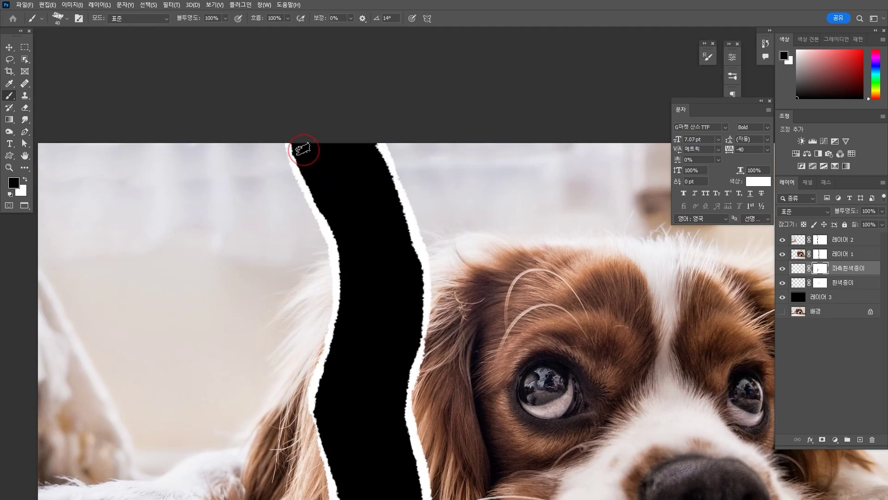
pyautogui.hotkey('ctrl', '0')
# Step: Fill the black background layer 레이어 3 with blue
pyautogui.press('v')
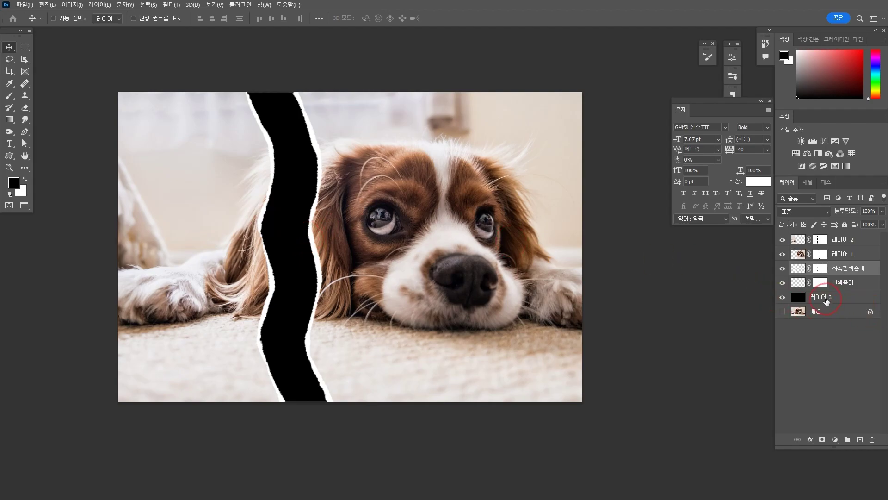
pyautogui.click(826, 298)
pyautogui.hotkey('alt', 'BackSpace')
# Step: Add a Linear Light drop shadow to 좌측흰색종이 with 30% opacity, a 135° angle, 4 px distance and 4 px size
pyautogui.click(866, 274)
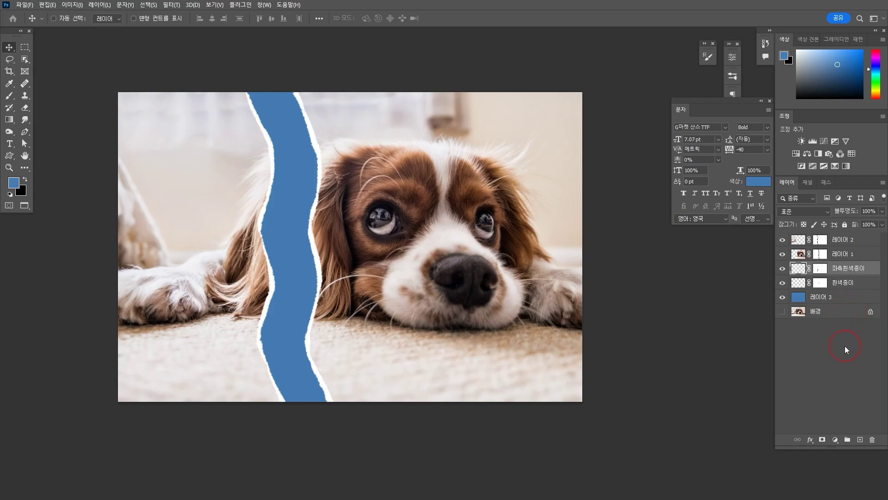
pyautogui.click(810, 439)
pyautogui.click(820, 436)
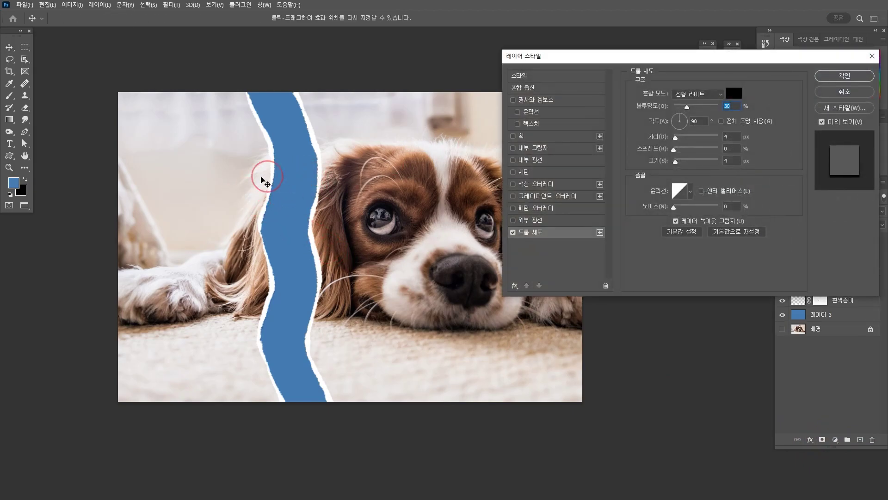
pyautogui.hotkey('ctrl', '+')
pyautogui.hotkey('ctrl', '+')
pyautogui.hotkey('ctrl', '+')
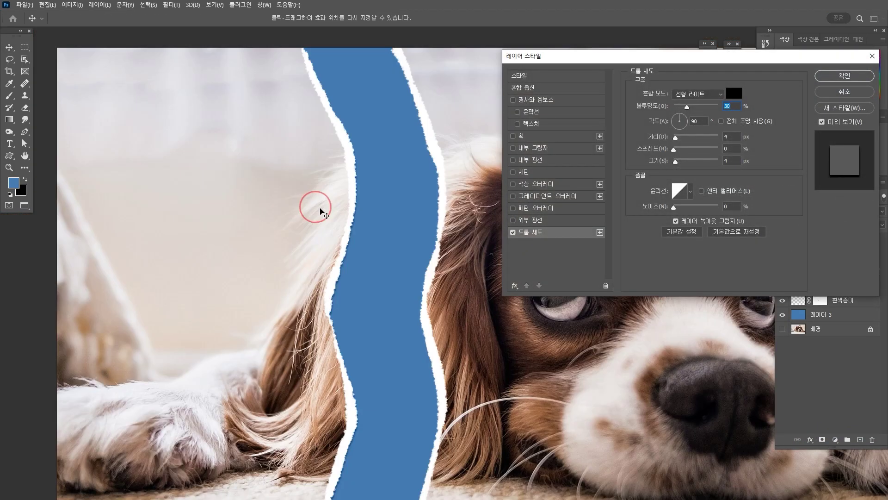
pyautogui.moveTo(321, 211); pyautogui.dragTo(361, 218)
pyautogui.press('alt')
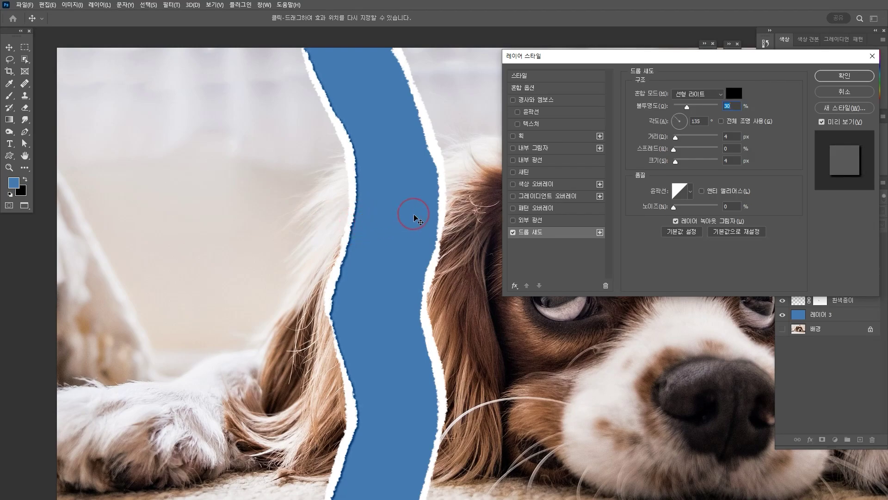
pyautogui.click(844, 75)
# Step: Add a drop shadow to 흰색종이 with 29% opacity, a -18° angle, 3 px distance and 4 px size
pyautogui.scroll(-3, 401, 221)
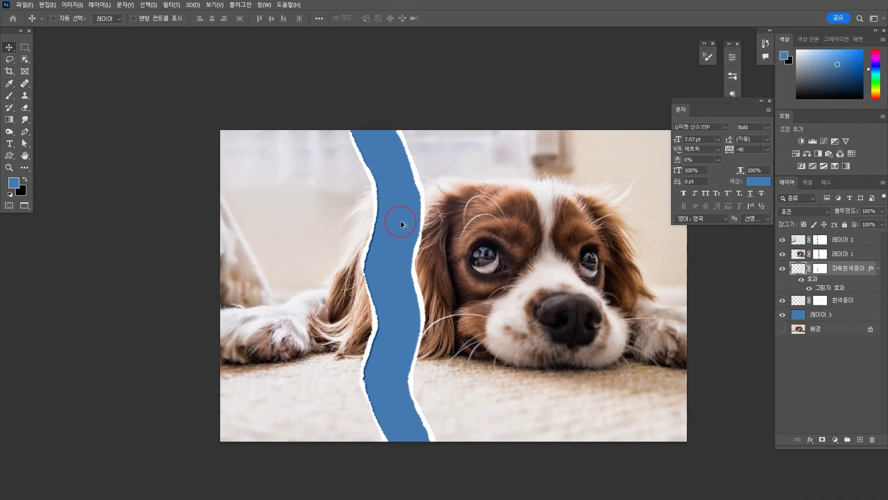
pyautogui.moveTo(440, 218); pyautogui.dragTo(387, 202)
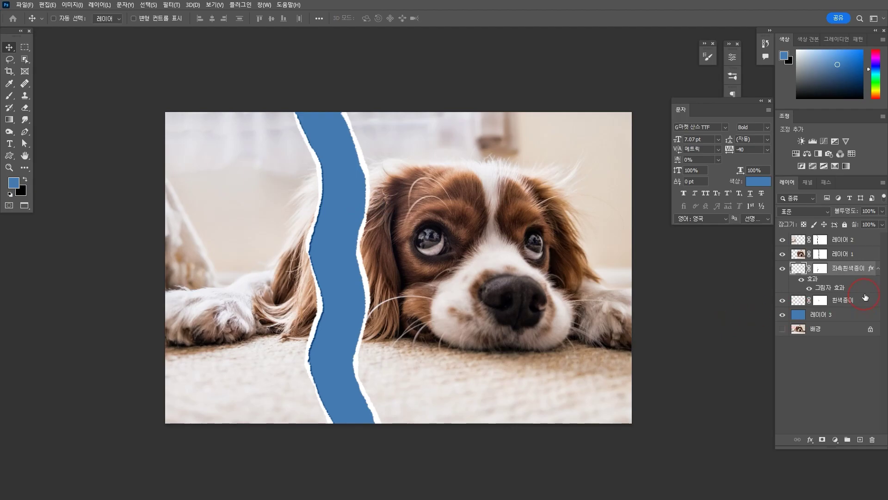
pyautogui.click(865, 307)
pyautogui.click(810, 439)
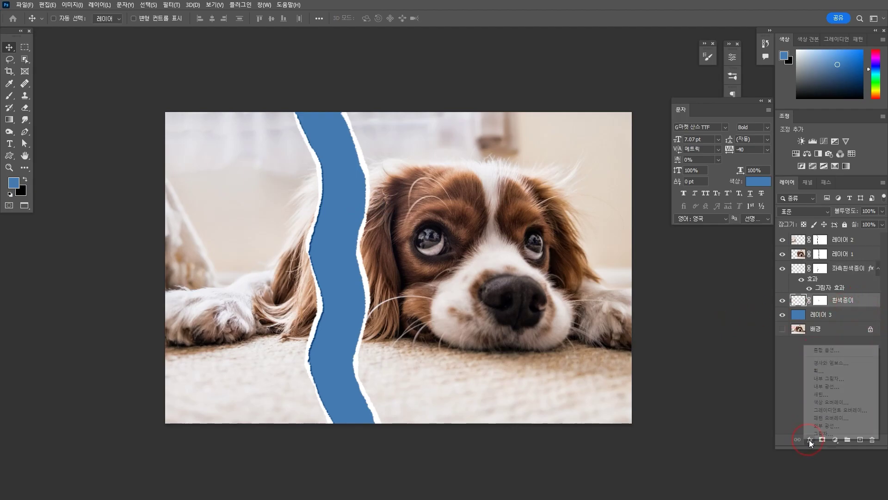
pyautogui.click(821, 436)
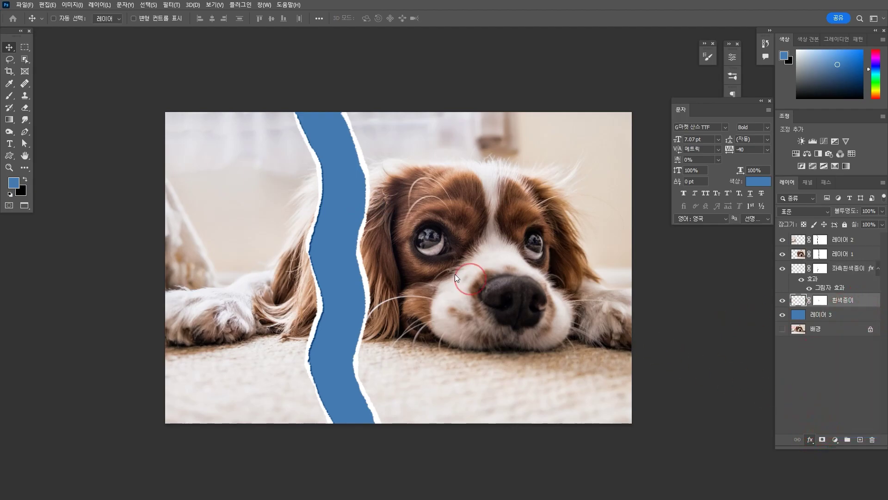
pyautogui.hotkey('ctrl', '+')
pyautogui.hotkey('ctrl', '+')
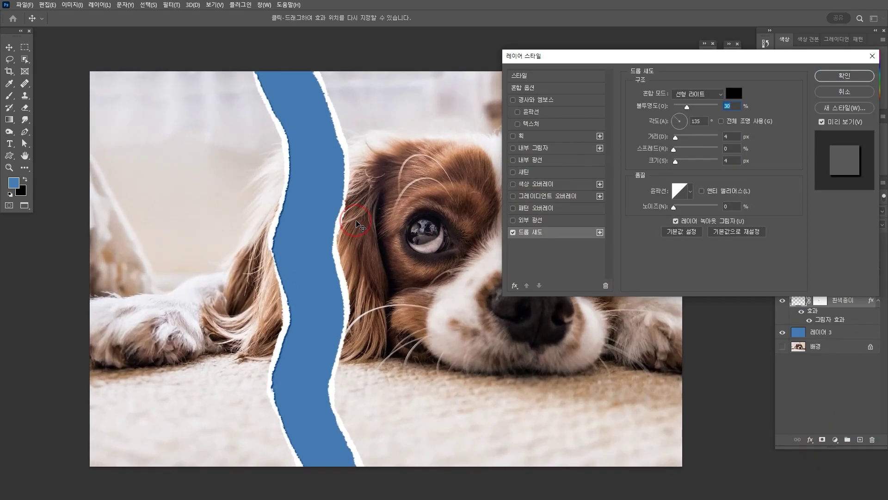
pyautogui.moveTo(341, 189); pyautogui.dragTo(419, 265)
pyautogui.moveTo(389, 199); pyautogui.dragTo(385, 199)
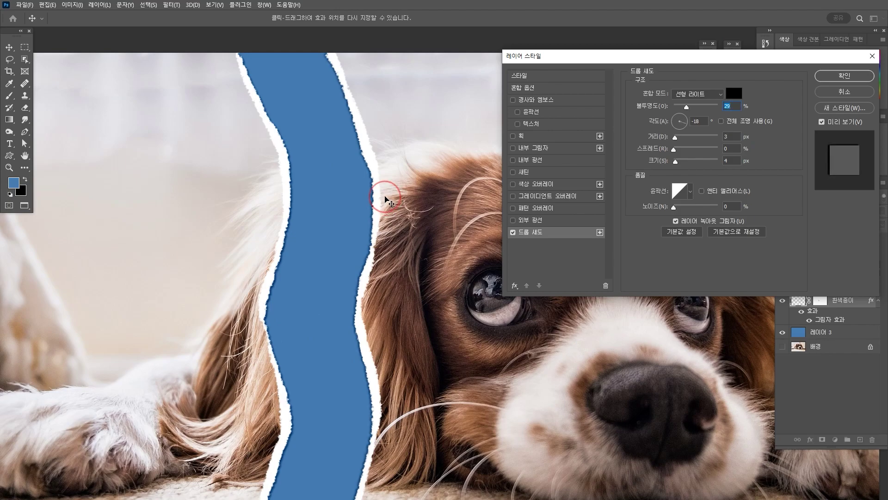
pyautogui.press('Return')
# Step: Move 좌측흰색종이 directly below 레이어 2 and group those two, and group 레이어 1 with 흰색종이
pyautogui.hotkey('ctrl', '-')
pyautogui.hotkey('ctrl', '-')
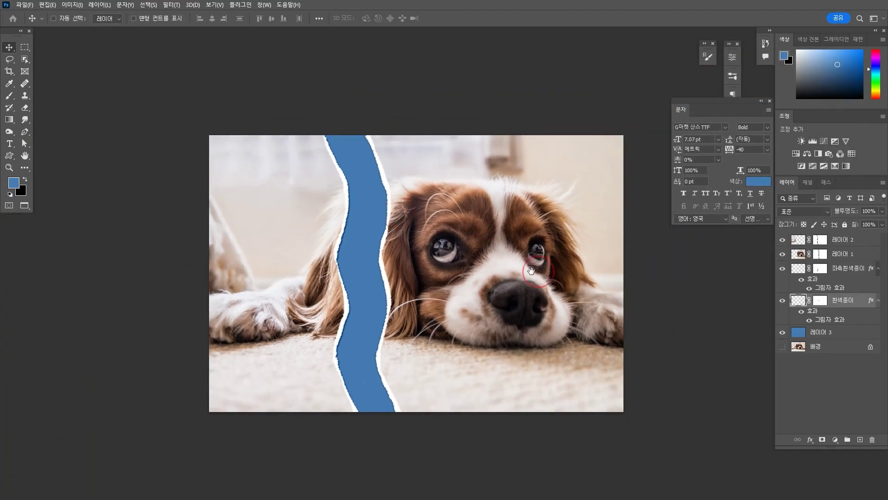
pyautogui.moveTo(539, 271); pyautogui.dragTo(495, 268)
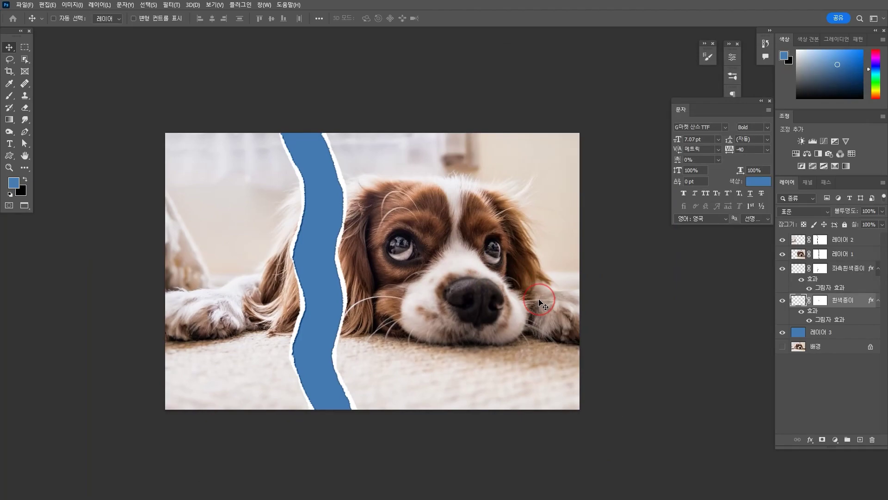
pyautogui.moveTo(847, 268); pyautogui.dragTo(853, 251)
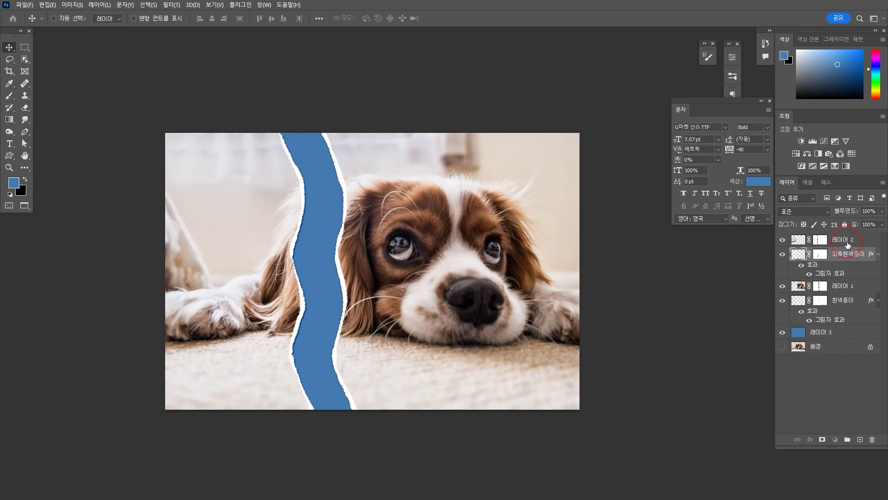
pyautogui.click(847, 241)
pyautogui.hotkey('ctrl', 'g')
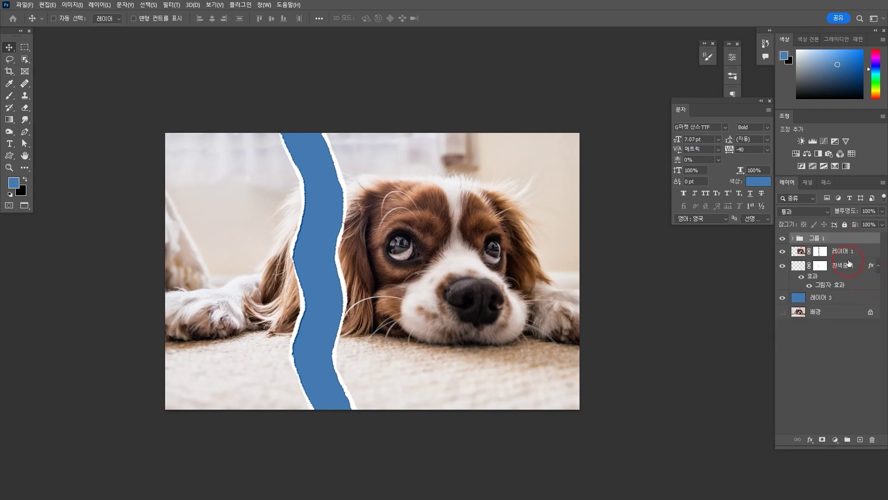
pyautogui.keyDown('ctrl'); pyautogui.click(846, 251); pyautogui.keyUp('ctrl')
pyautogui.hotkey('ctrl', 'g')
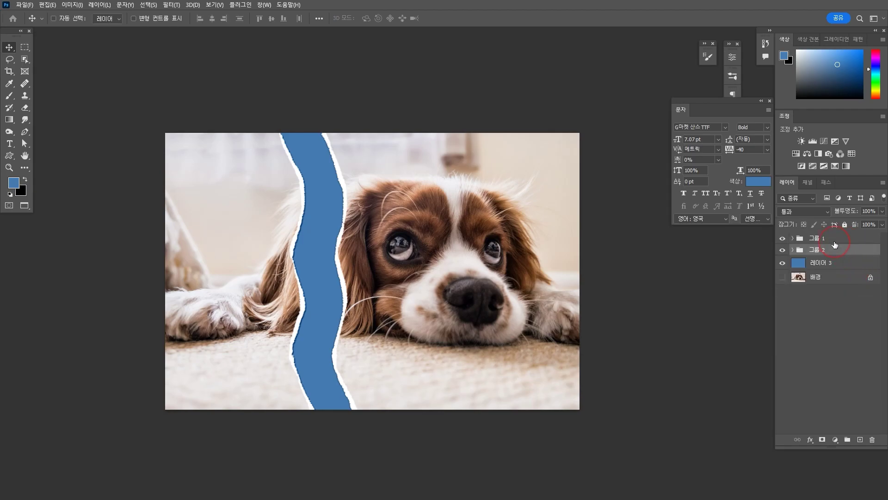
# Step: Rotate the left torn piece in 그룹 1 slightly counterclockwise with Free Transform
pyautogui.click(834, 241)
pyautogui.hotkey('ctrl', 't')
pyautogui.press('Escape')
pyautogui.hotkey('ctrl', 't')
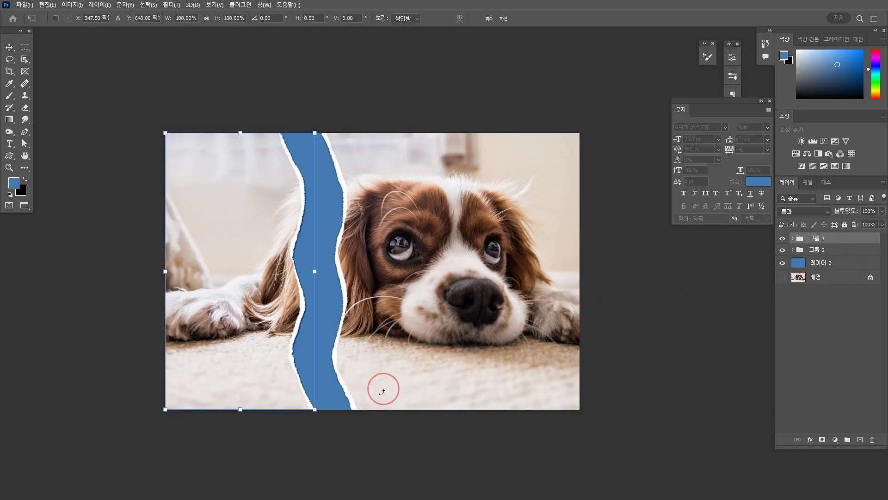
pyautogui.moveTo(330, 418); pyautogui.dragTo(293, 365)
pyautogui.press('Return')
# Step: Rotate the right torn piece in 그룹 2 clockwise and reposition both pieces on the blue background
pyautogui.click(822, 250)
pyautogui.hotkey('ctrl', 't')
pyautogui.moveTo(654, 287); pyautogui.dragTo(700, 356)
pyautogui.moveTo(538, 315); pyautogui.dragTo(504, 337)
pyautogui.press('Return')
pyautogui.moveTo(455, 313); pyautogui.dragTo(541, 303)
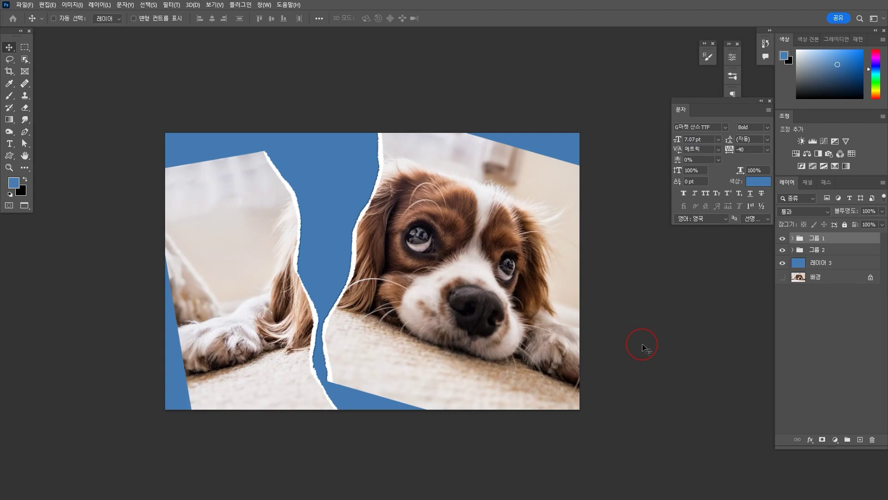
pyautogui.moveTo(410, 379); pyautogui.dragTo(405, 395)
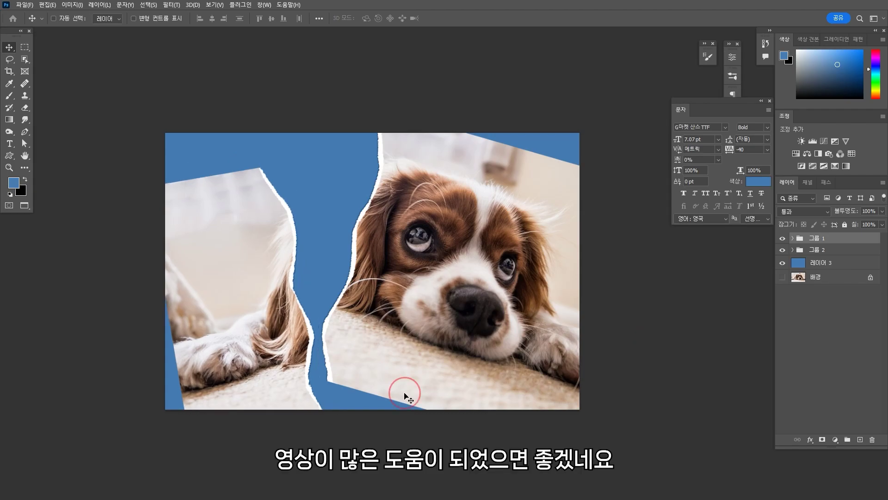